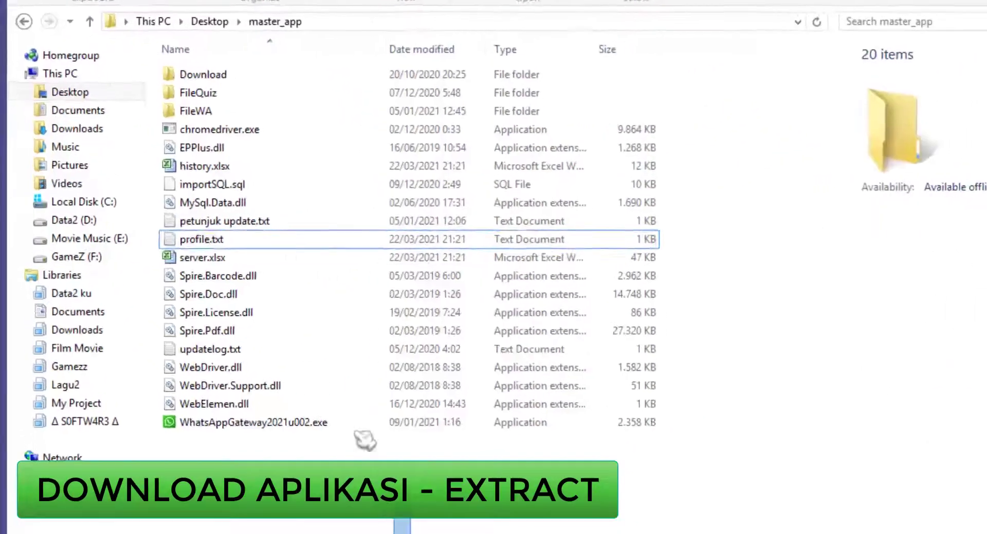
pyautogui.moveTo(242, 387); pyautogui.dragTo(113, 110)
pyautogui.moveTo(198, 61); pyautogui.dragTo(198, 61)
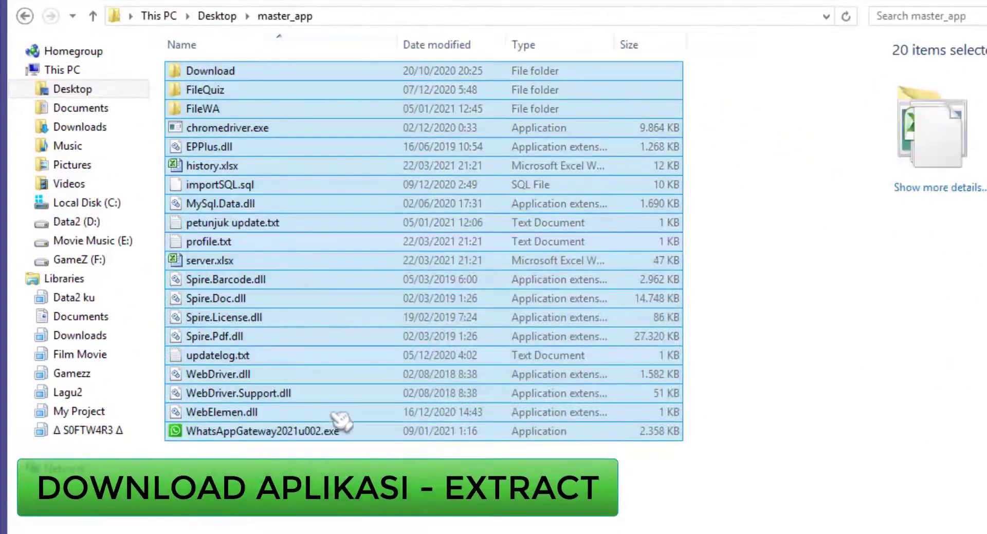
pyautogui.click(371, 498)
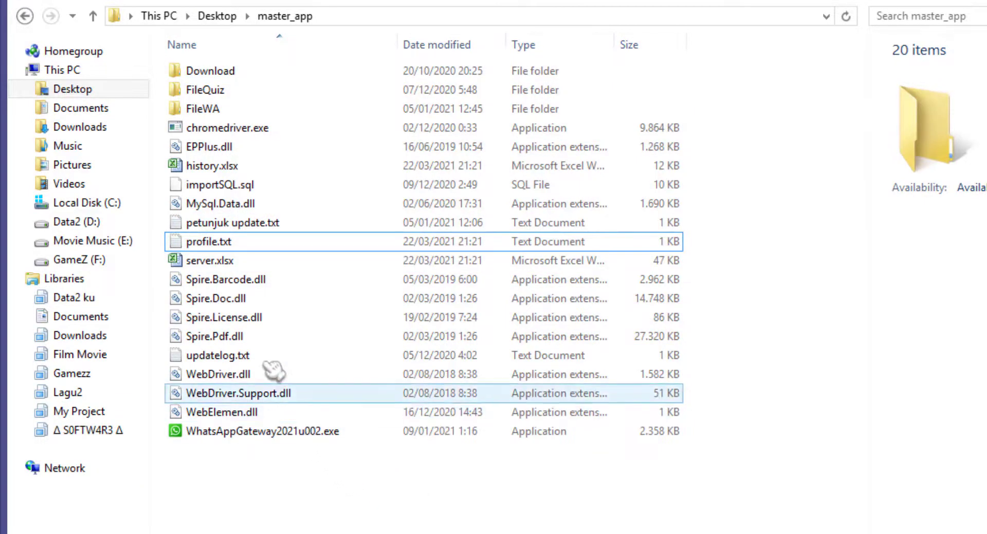
# Step: Open profile.txt from the master_app folder and delete the existing path after user-data-dir=
pyautogui.click(238, 242)
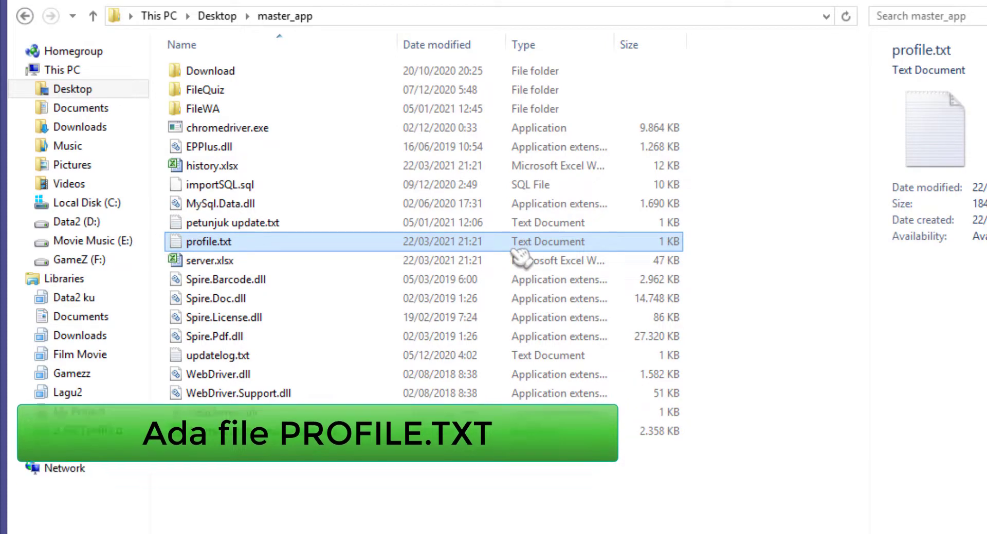
pyautogui.doubleClick(449, 250)
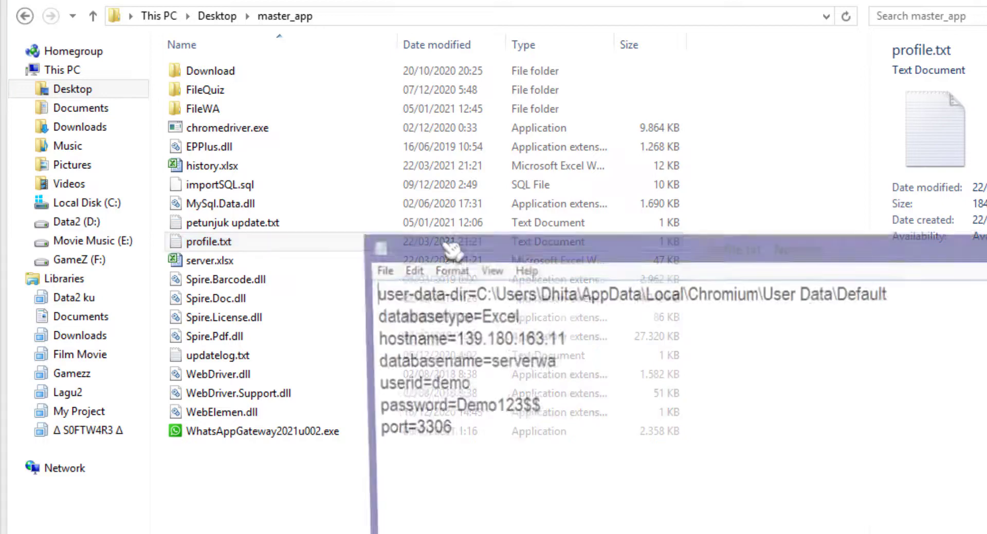
pyautogui.moveTo(630, 187); pyautogui.dragTo(623, 234)
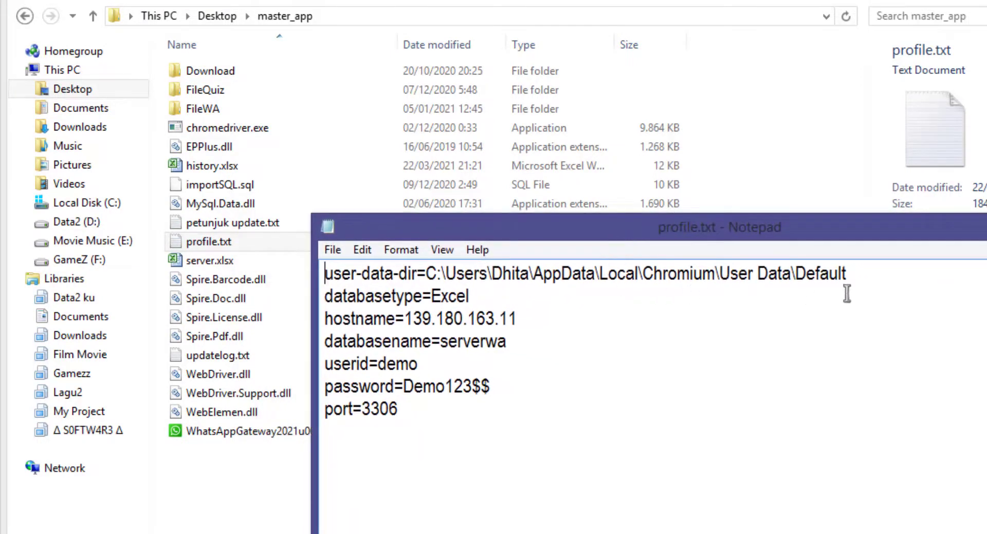
pyautogui.moveTo(893, 269); pyautogui.dragTo(866, 263)
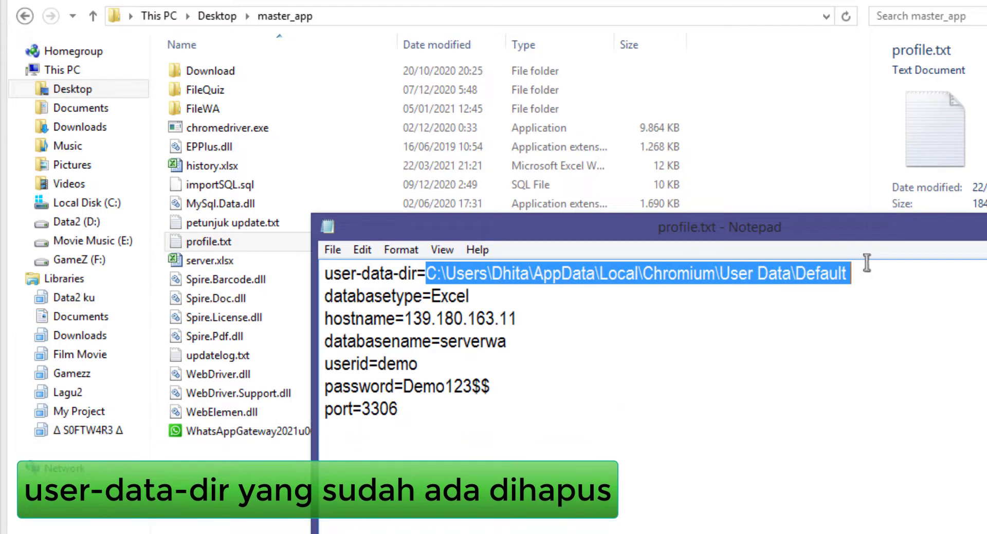
pyautogui.press('Delete')
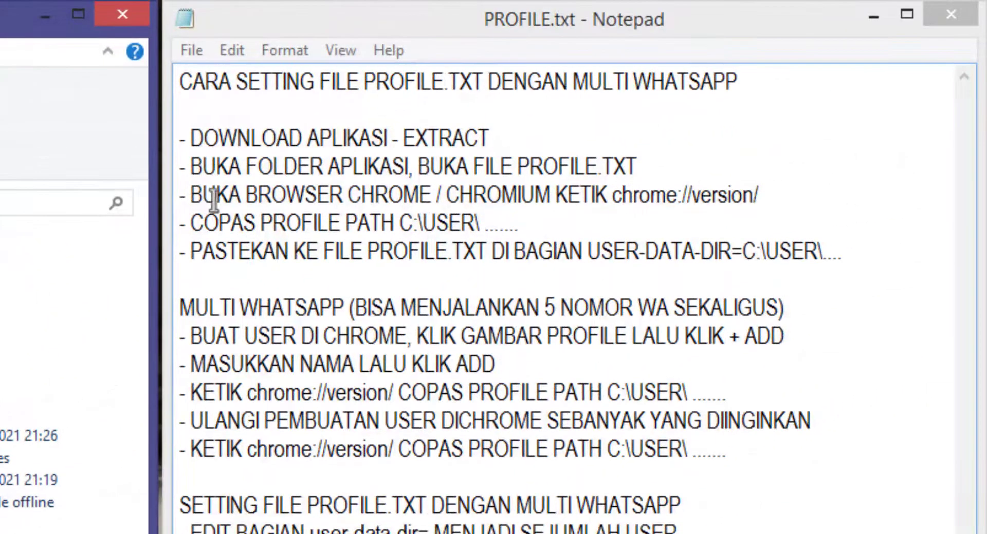
# Step: Launch Chrome and copy the address chrome://version/ from the setup instructions in PROFILE.txt
pyautogui.moveTo(846, 68); pyautogui.dragTo(878, 70)
pyautogui.moveTo(234, 196); pyautogui.dragTo(596, 198)
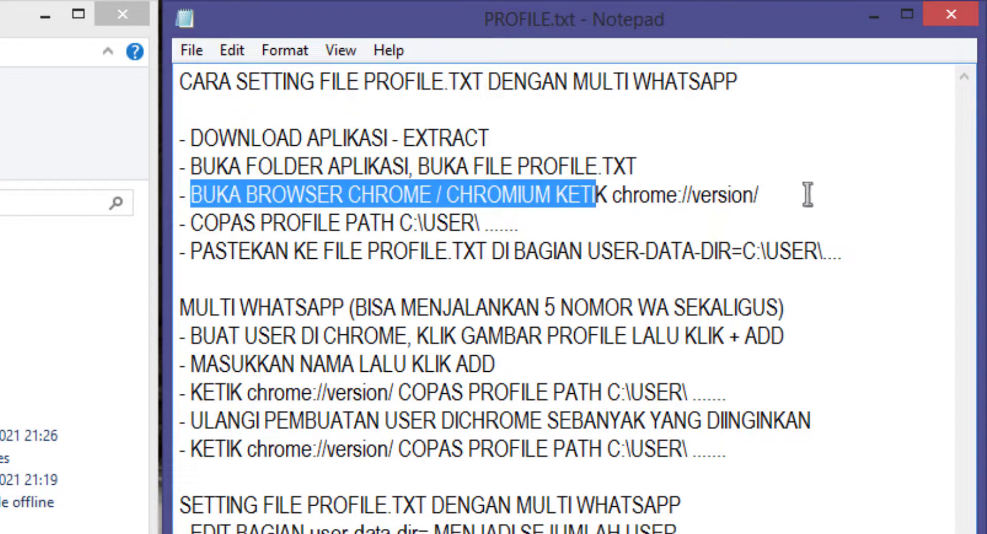
pyautogui.moveTo(807, 194); pyautogui.dragTo(613, 195)
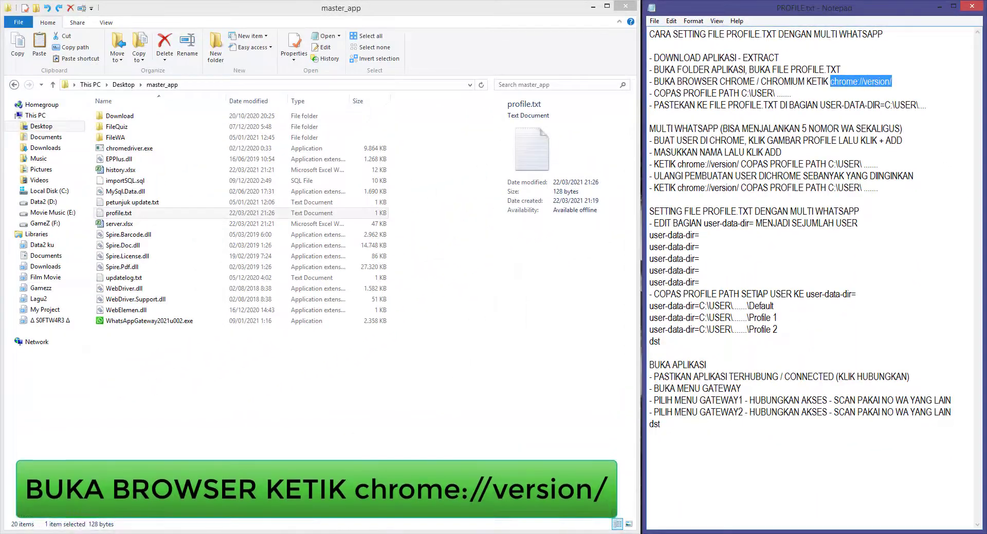
pyautogui.click(323, 533)
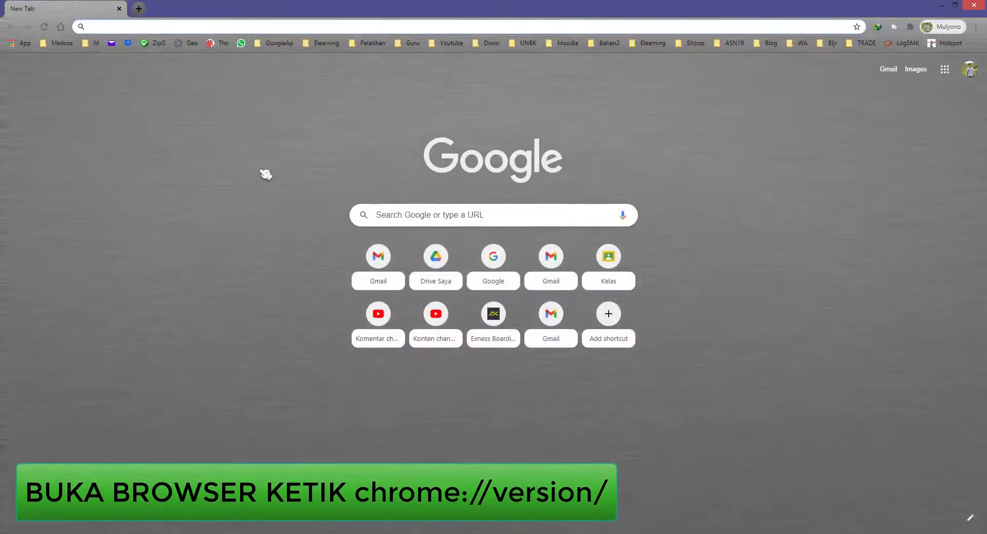
pyautogui.click(257, 533)
pyautogui.click(324, 533)
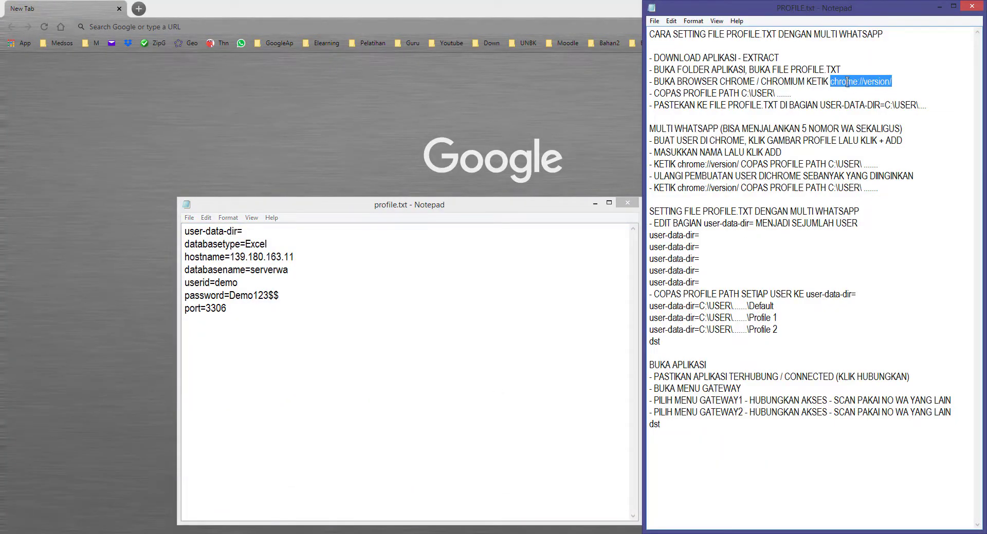
pyautogui.rightClick(847, 83)
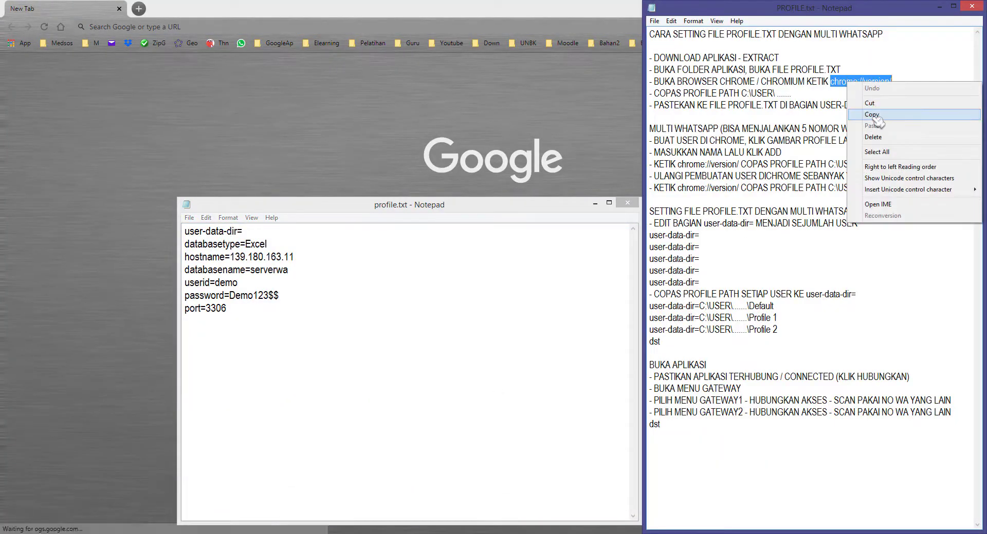
pyautogui.click(876, 114)
# Step: Load the copied address chrome://version/ in Chrome and enlarge the version page for reading
pyautogui.click(198, 28)
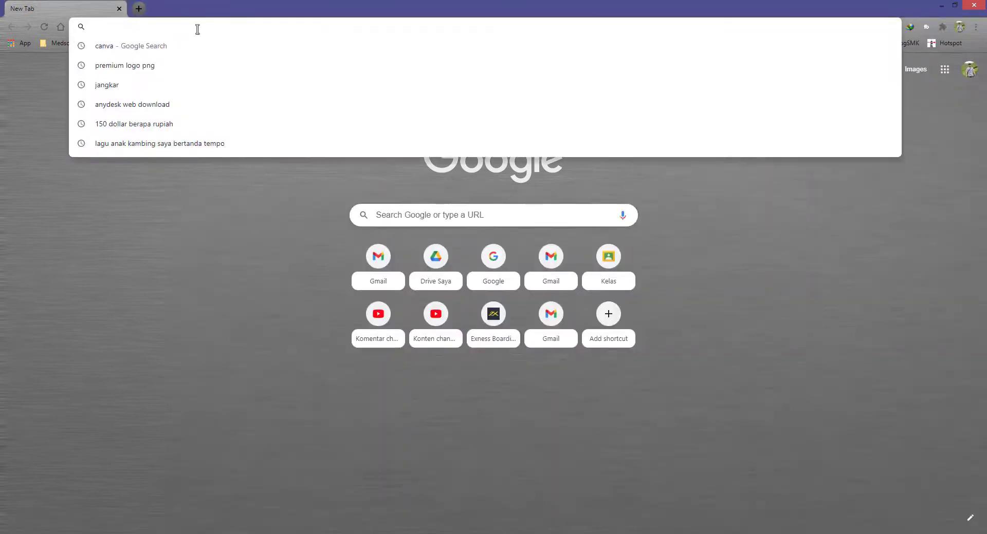
pyautogui.hotkey('ctrl', 'v')
pyautogui.press('Return')
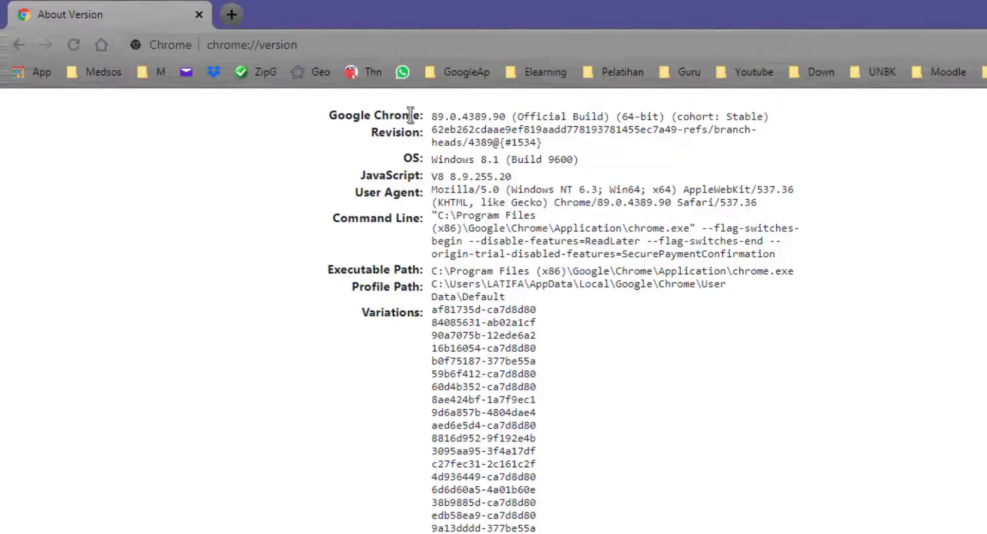
pyautogui.scroll(4, 487, 286)
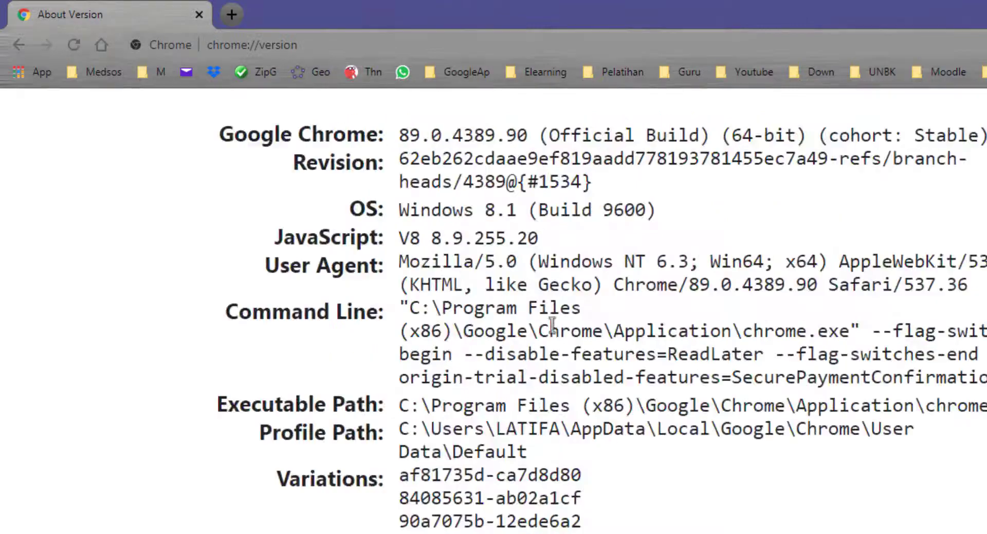
# Step: Copy the full Profile Path, ending in User Data\Default, from the Chrome version page into a new blank Notepad document
pyautogui.hotkey('alt', 'Tab')
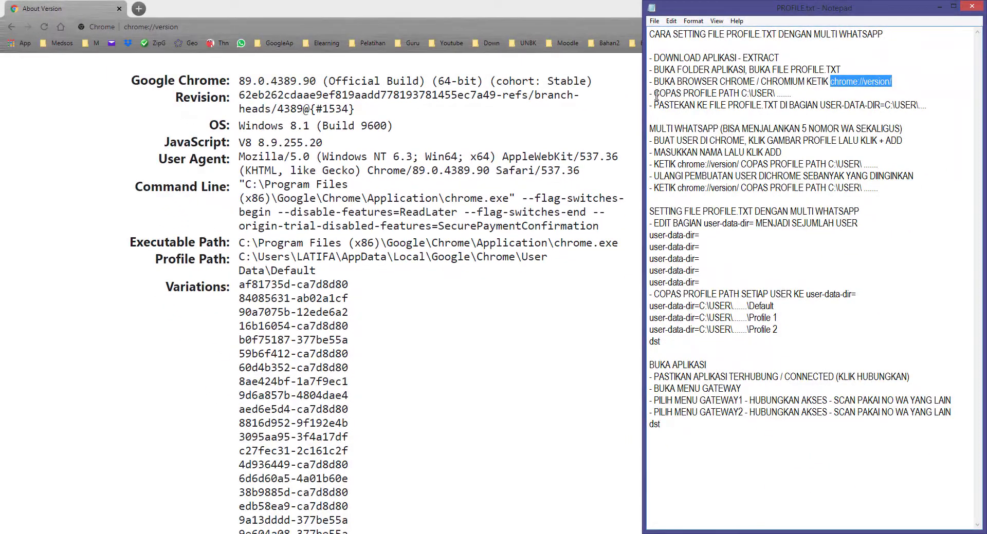
pyautogui.moveTo(655, 94); pyautogui.dragTo(717, 94)
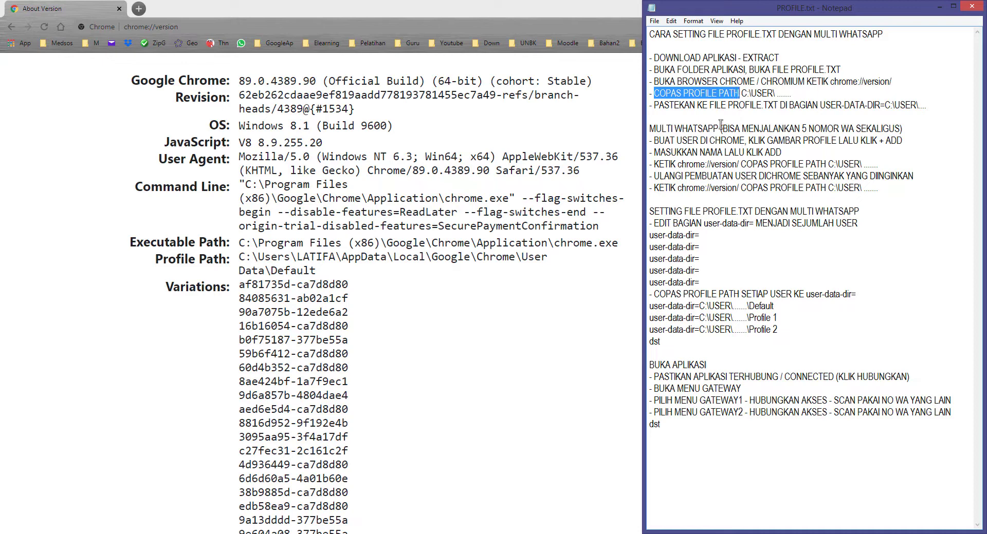
pyautogui.moveTo(159, 262)
pyautogui.mouseDown()
pyautogui.moveTo(321, 258)
pyautogui.moveTo(345, 276)
pyautogui.mouseUp()
pyautogui.click(242, 258)
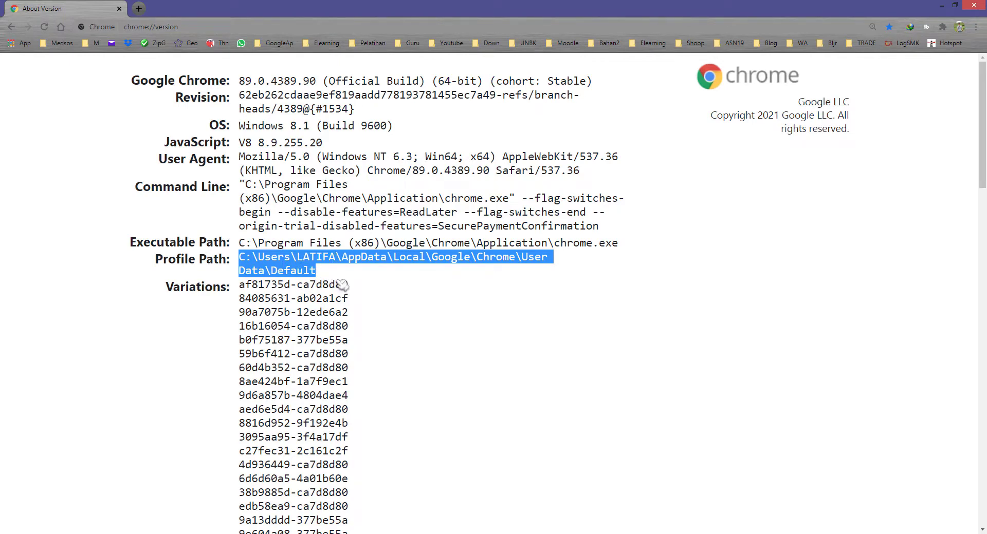
pyautogui.rightClick(226, 533)
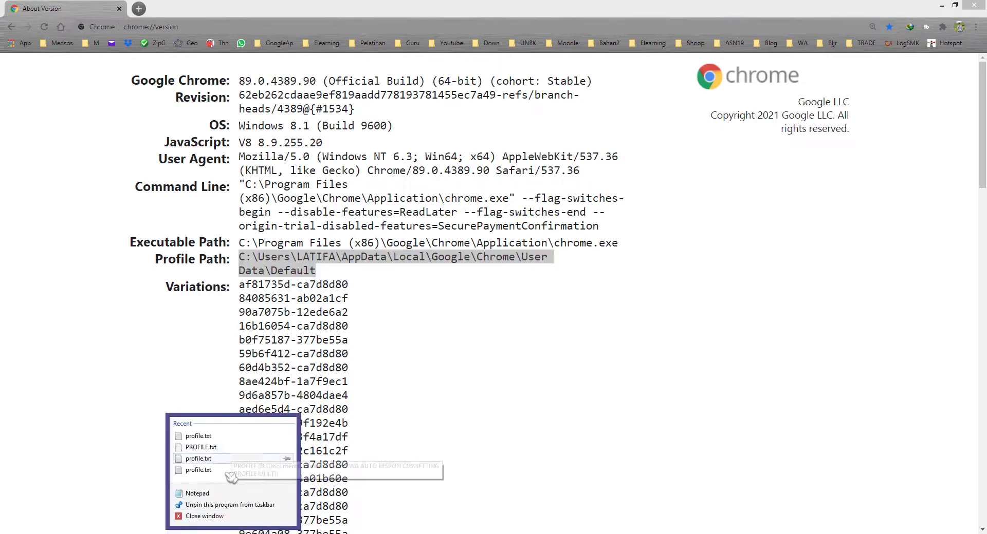
pyautogui.click(221, 498)
pyautogui.moveTo(456, 224); pyautogui.dragTo(691, 249)
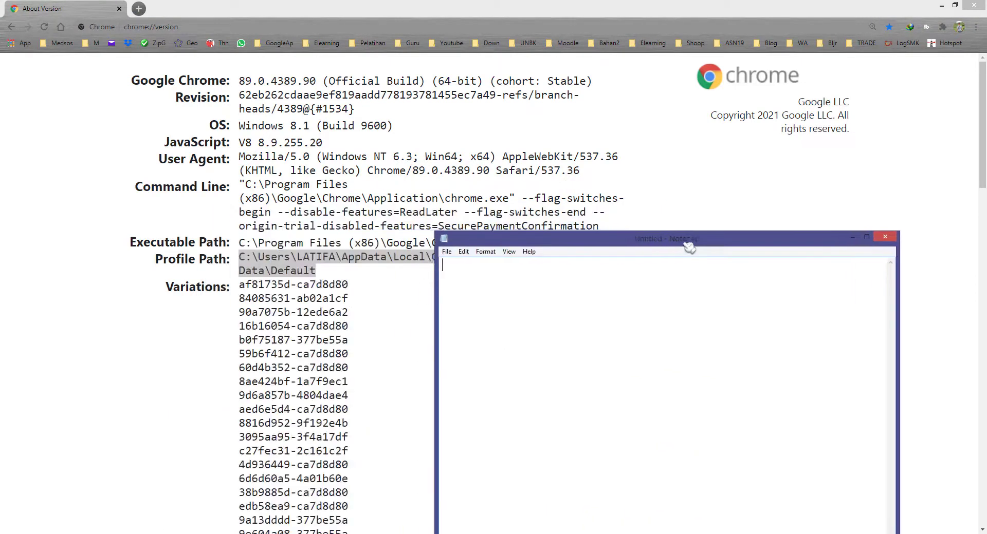
pyautogui.hotkey('ctrl', 'v')
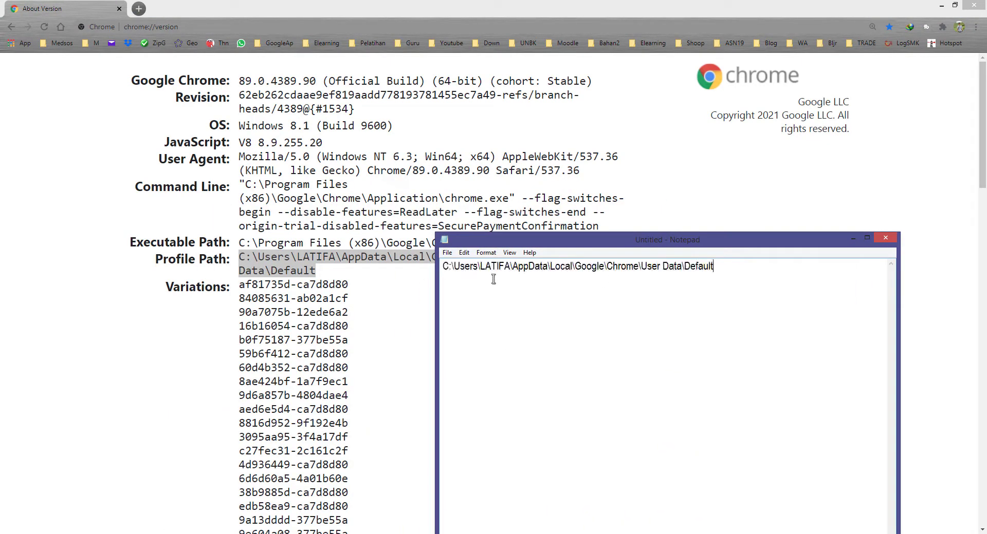
pyautogui.moveTo(716, 264); pyautogui.dragTo(425, 262)
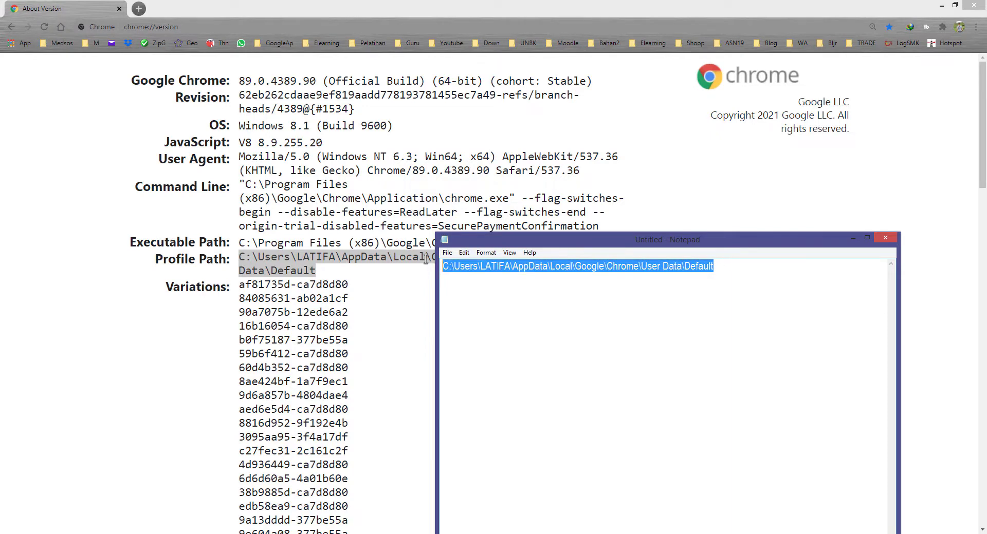
pyautogui.moveTo(491, 242); pyautogui.dragTo(479, 306)
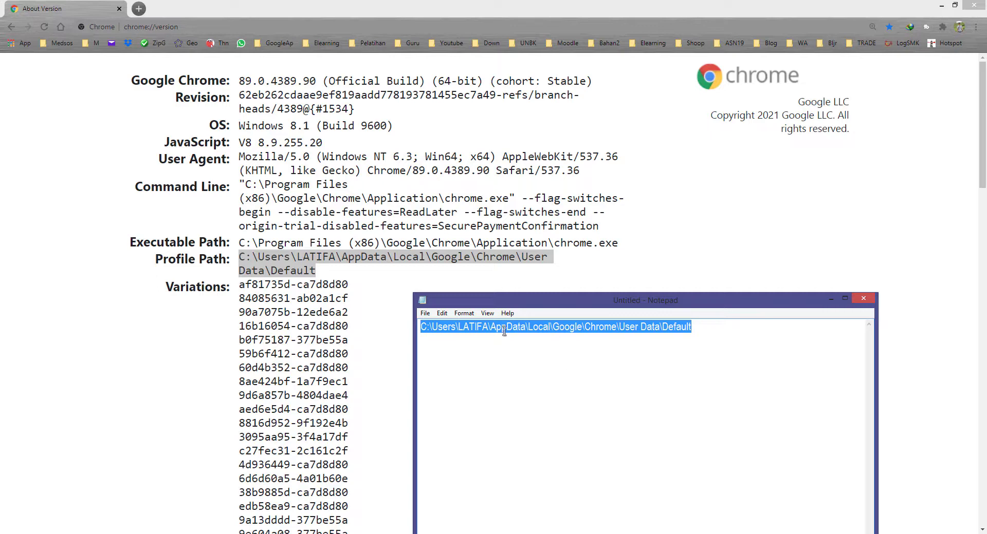
# Step: Copy the Chrome profile path from the untitled Notepad document and paste it after user-data-dir= in profile.txt
pyautogui.click(250, 533)
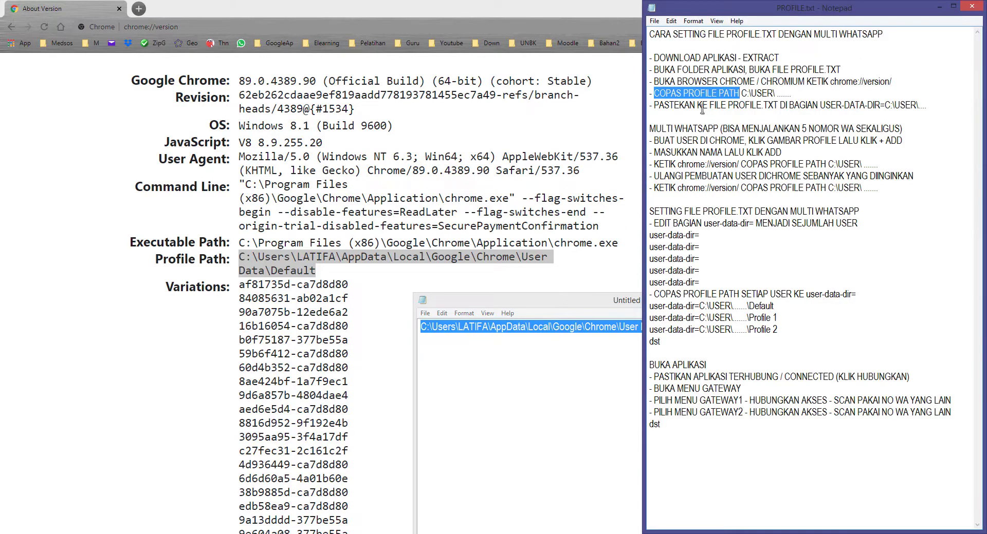
pyautogui.moveTo(656, 105); pyautogui.dragTo(731, 105)
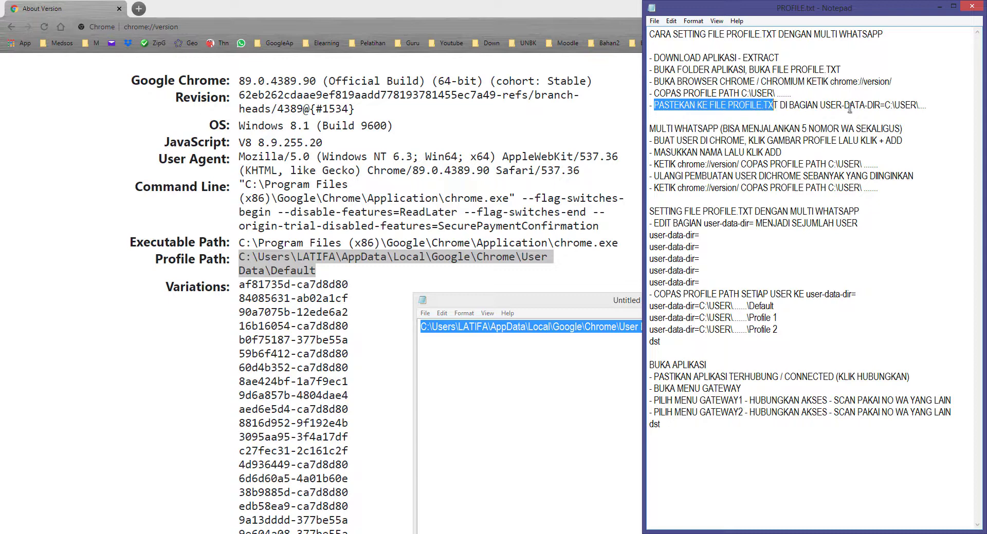
pyautogui.hotkey('alt', 'Tab')
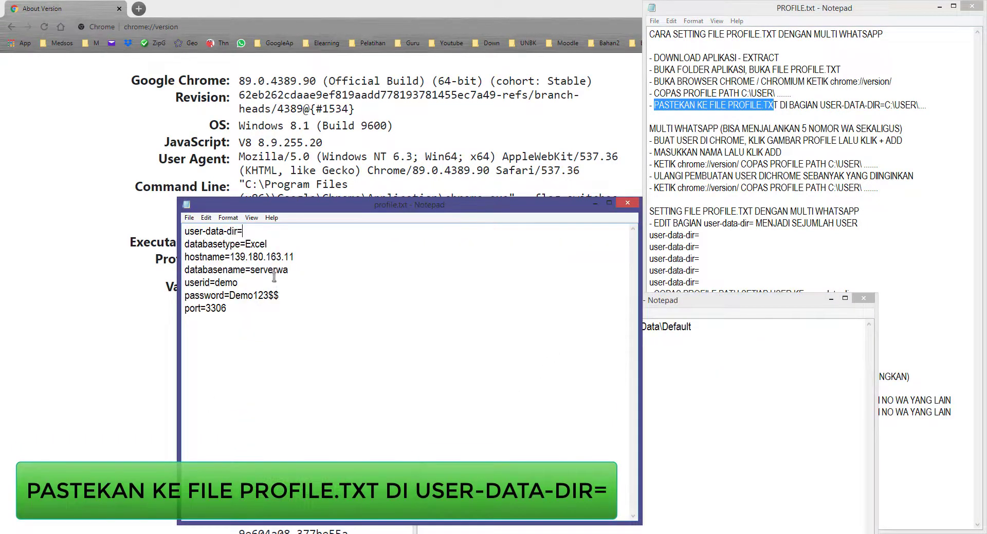
pyautogui.moveTo(287, 207); pyautogui.dragTo(165, 145)
pyautogui.moveTo(560, 309); pyautogui.dragTo(666, 163)
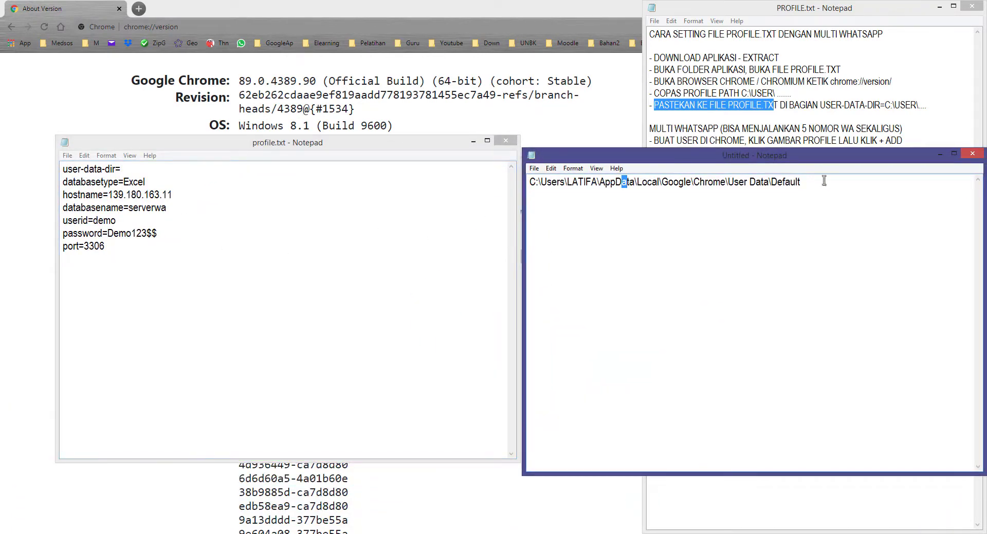
pyautogui.moveTo(824, 181); pyautogui.dragTo(534, 183)
pyautogui.rightClick(572, 180)
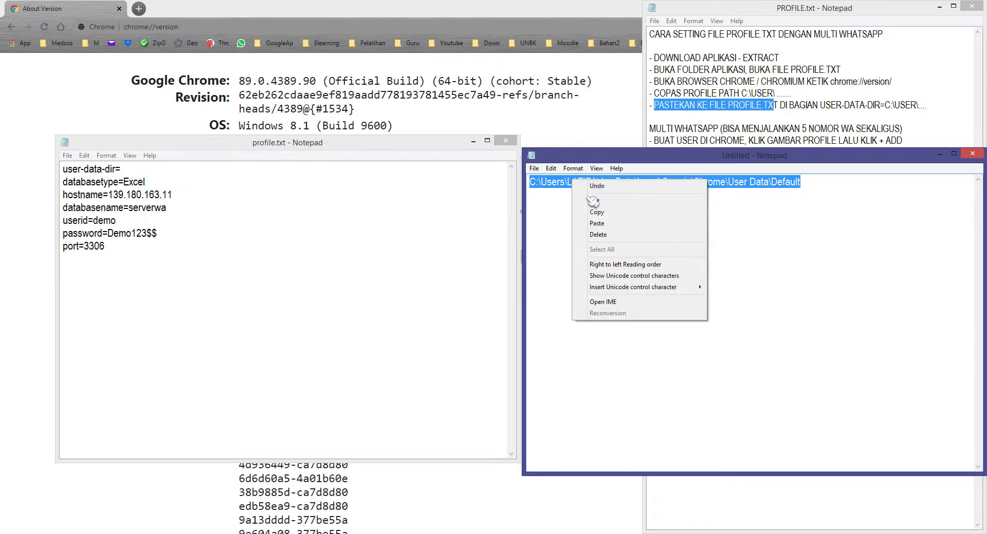
pyautogui.click(600, 215)
pyautogui.click(152, 169)
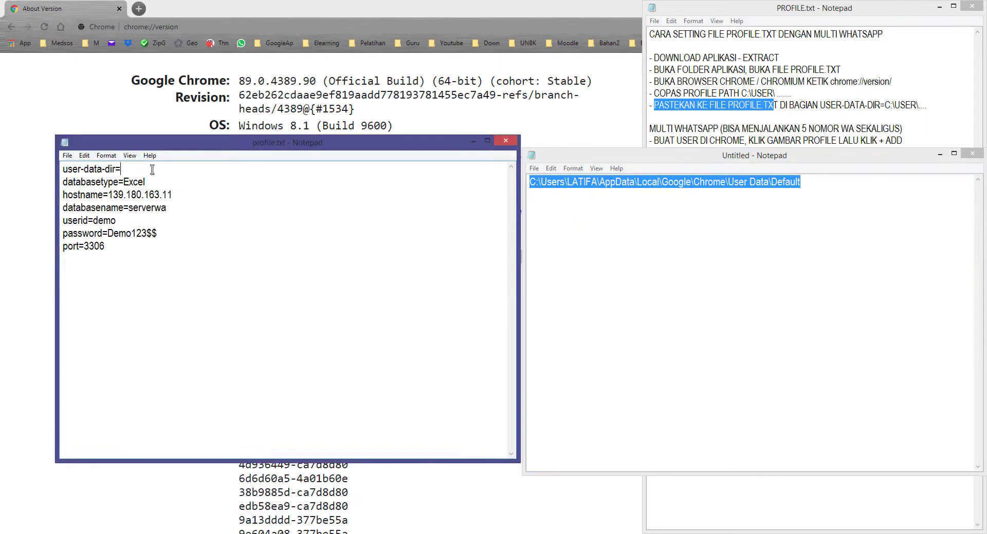
pyautogui.hotkey('ctrl', 'v')
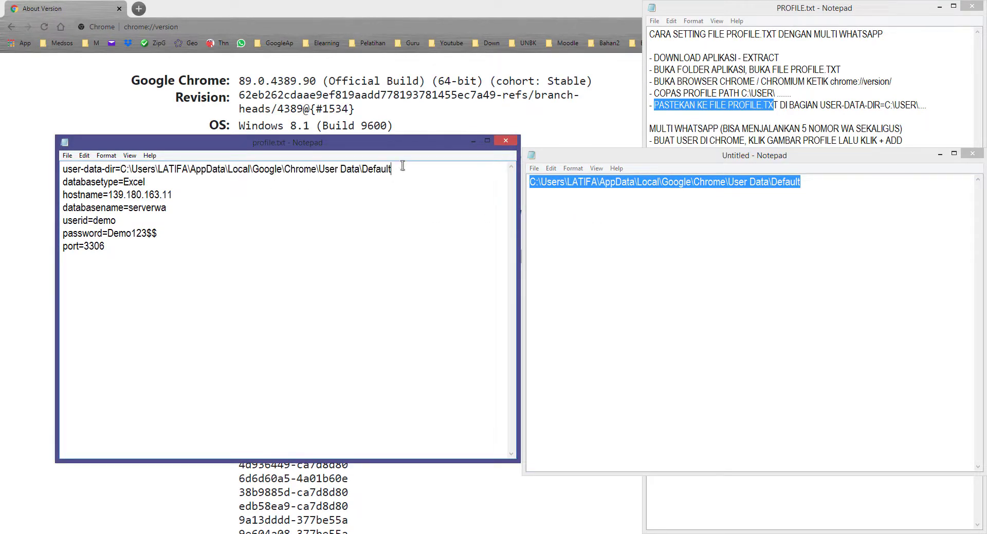
# Step: Compare the user-data-dir path in profile.txt with the Profile Path on the Chrome version page
pyautogui.moveTo(402, 167); pyautogui.dragTo(121, 161)
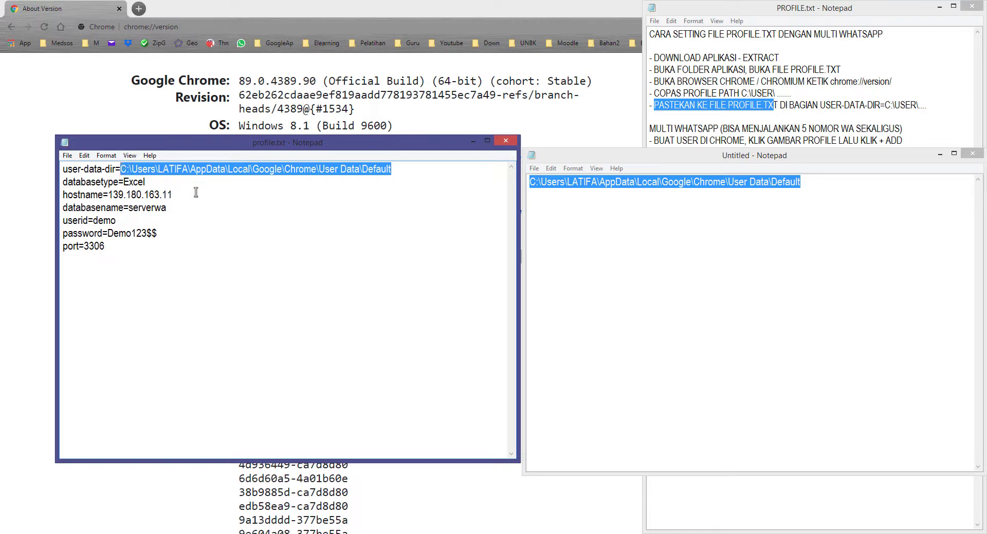
pyautogui.moveTo(252, 147); pyautogui.dragTo(368, 311)
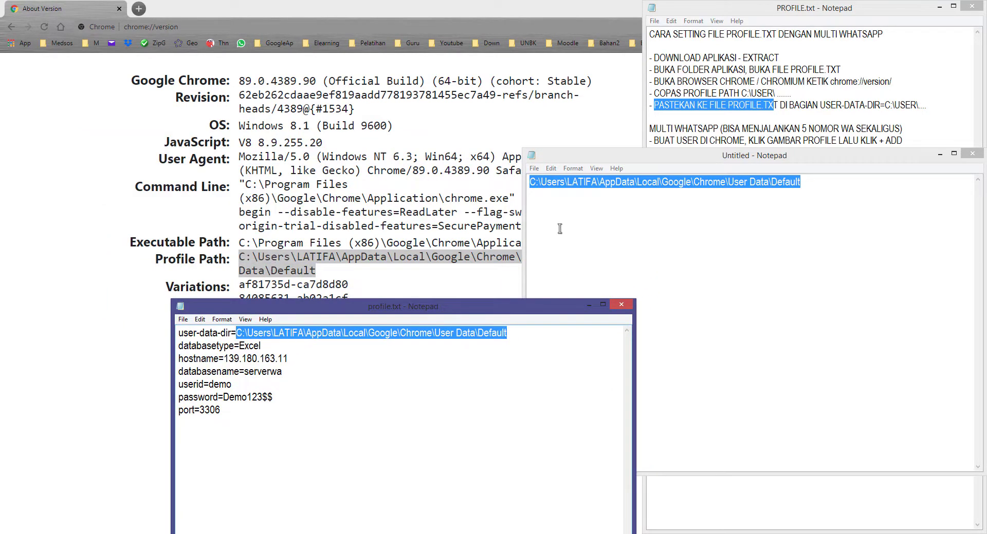
pyautogui.click(411, 273)
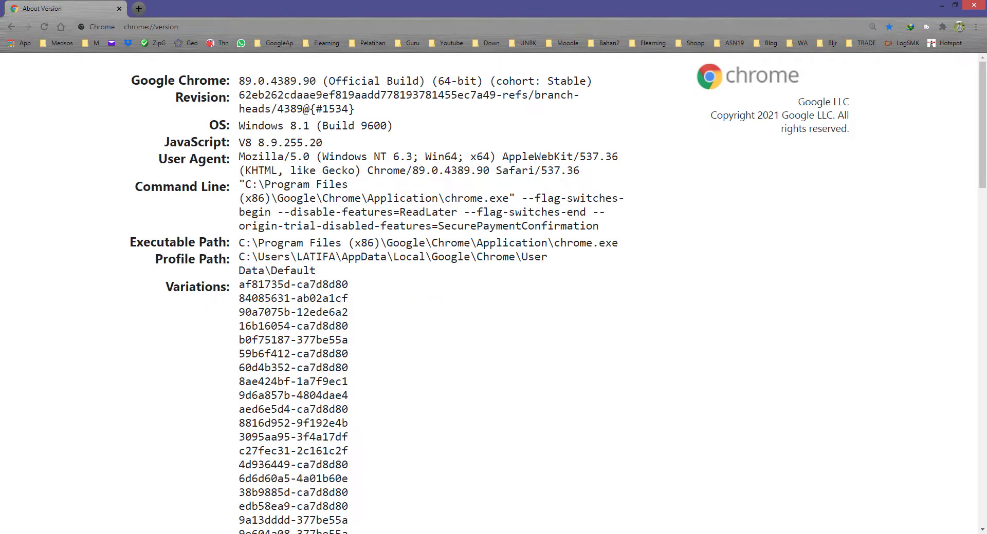
pyautogui.hotkey('alt', 'Tab')
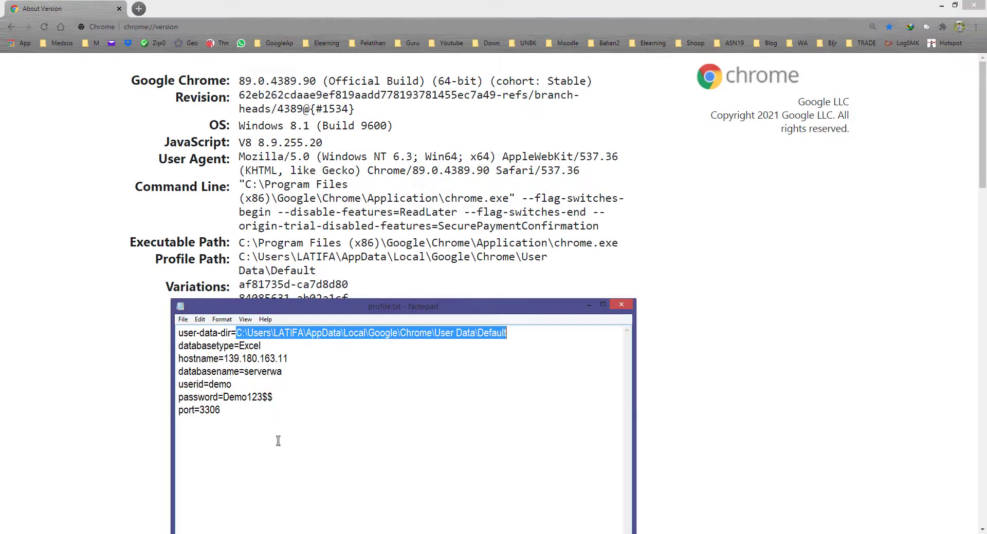
pyautogui.moveTo(239, 257); pyautogui.dragTo(315, 273)
pyautogui.hotkey('alt', 'Tab')
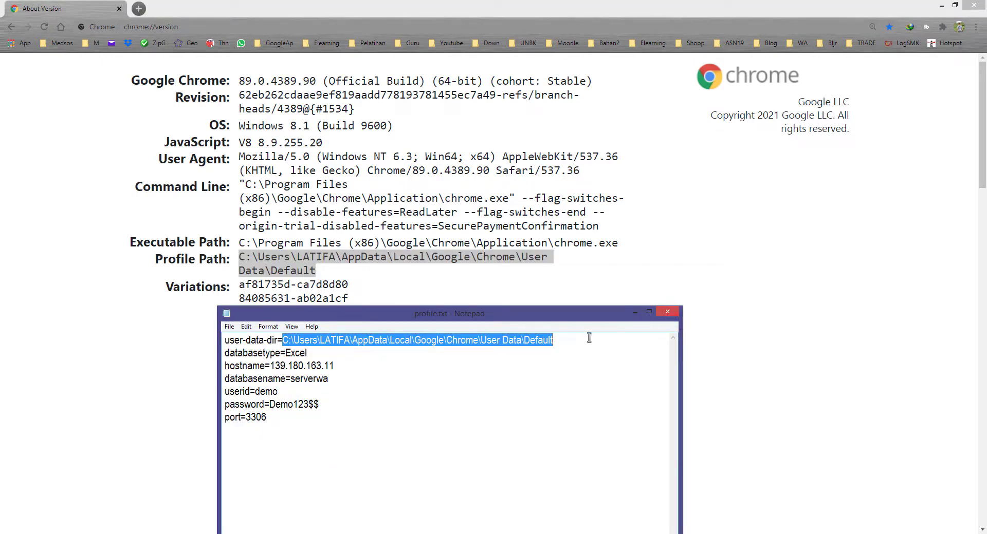
# Step: Save profile.txt with the pasted path and close it, along with the Chrome version page and the untitled Notepad document
pyautogui.click(246, 327)
pyautogui.click(254, 363)
pyautogui.click(674, 315)
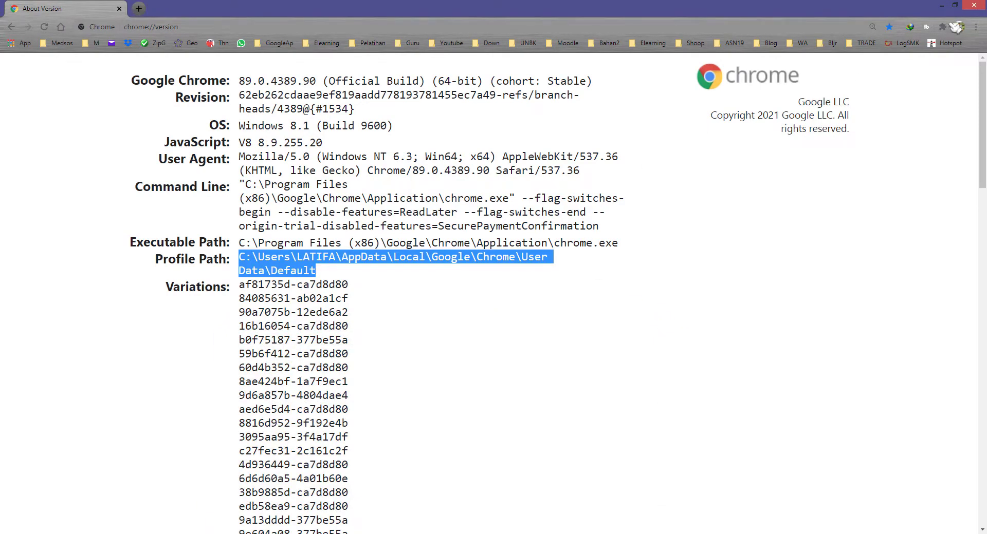
pyautogui.click(977, 7)
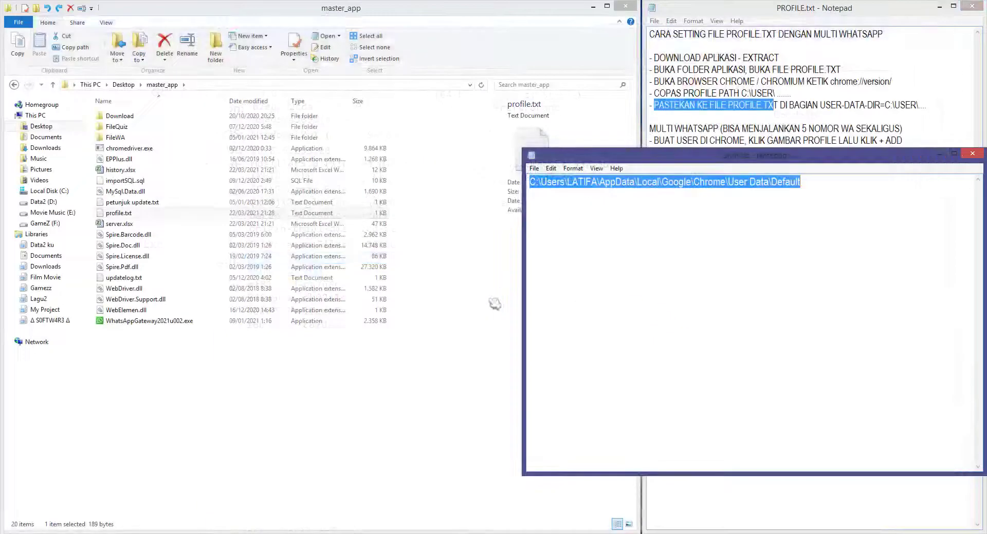
pyautogui.click(972, 154)
pyautogui.click(514, 273)
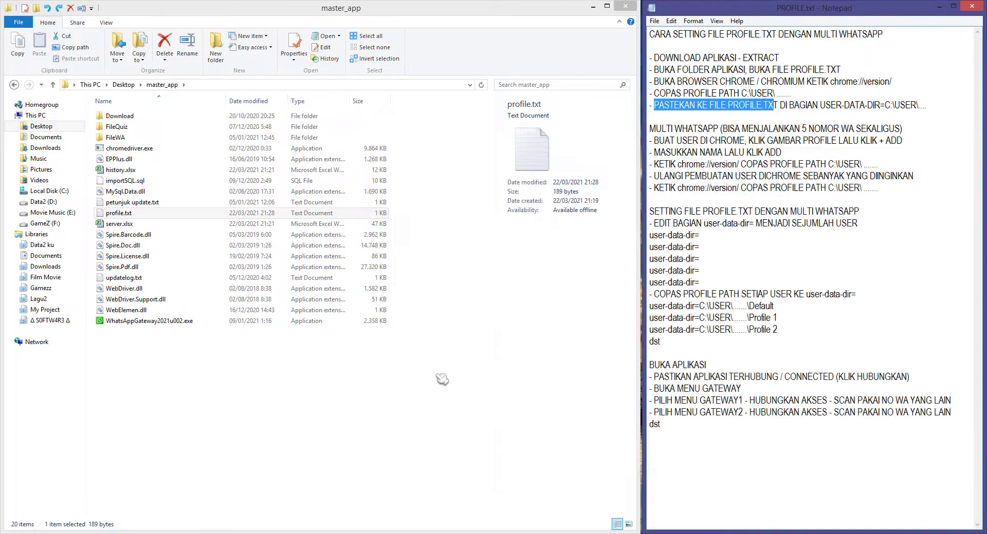
pyautogui.click(359, 420)
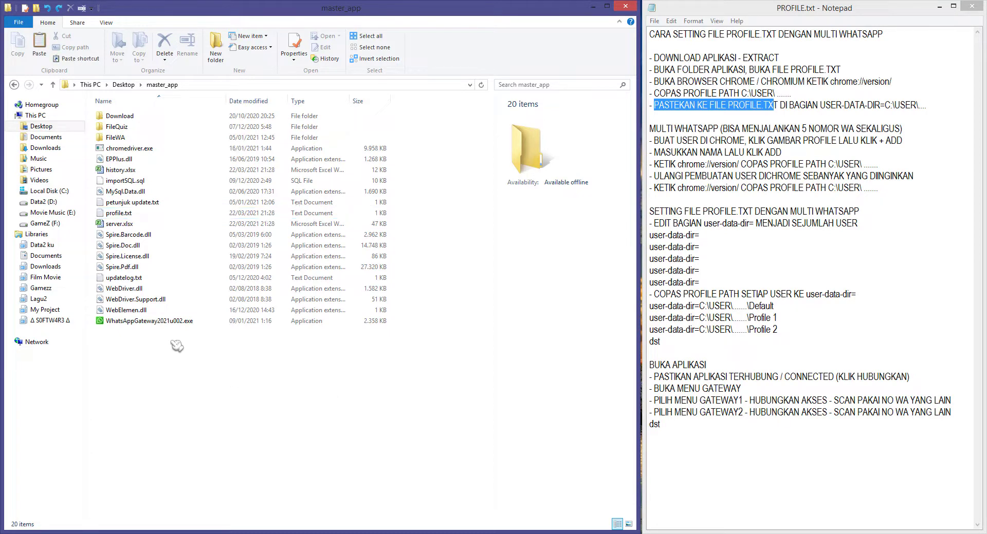
# Step: Launch WhatsAppGateway2021u002.exe from master_app to check that it opens WhatsApp Web, moving its window aside and closing it after the check
pyautogui.doubleClick(173, 321)
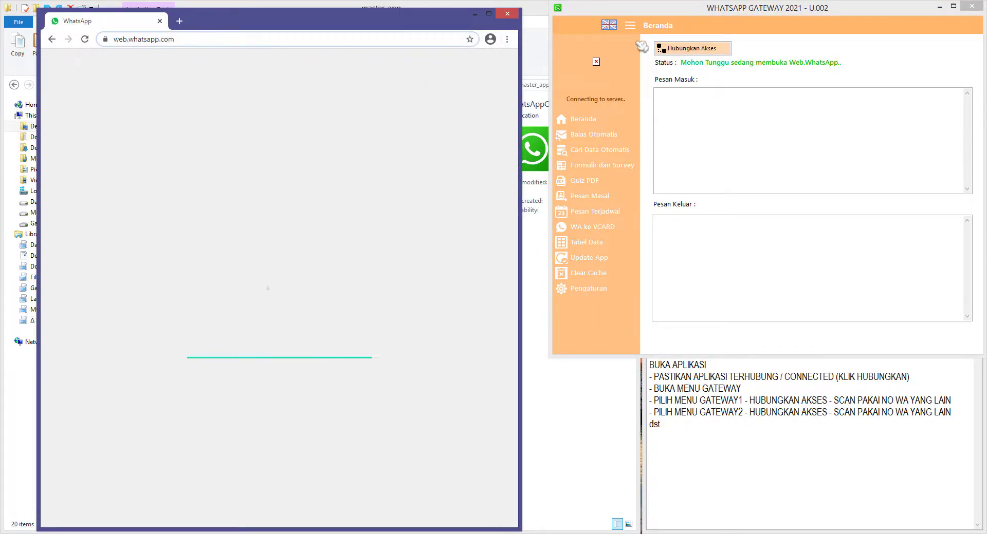
pyautogui.click(759, 8)
pyautogui.moveTo(522, 75); pyautogui.dragTo(561, 175)
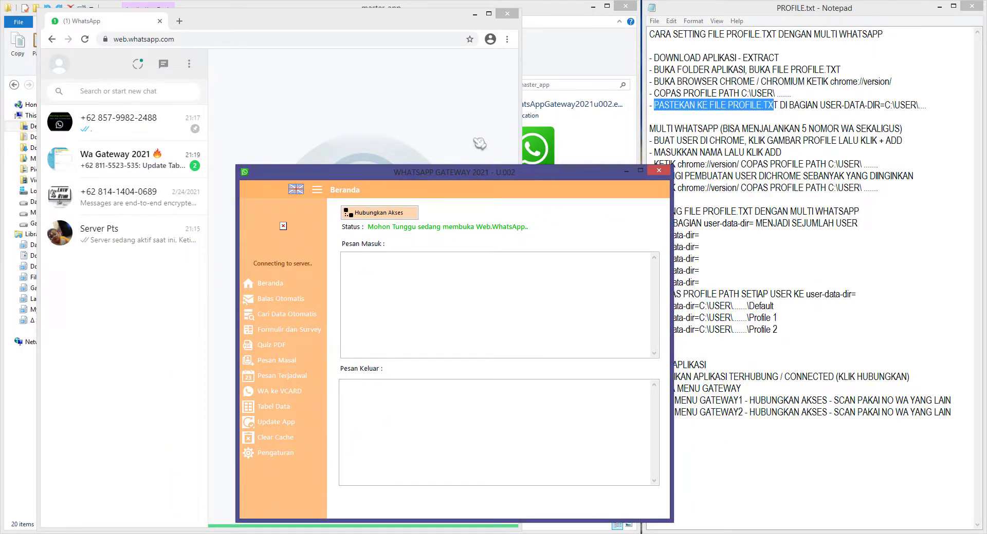
pyautogui.click(660, 173)
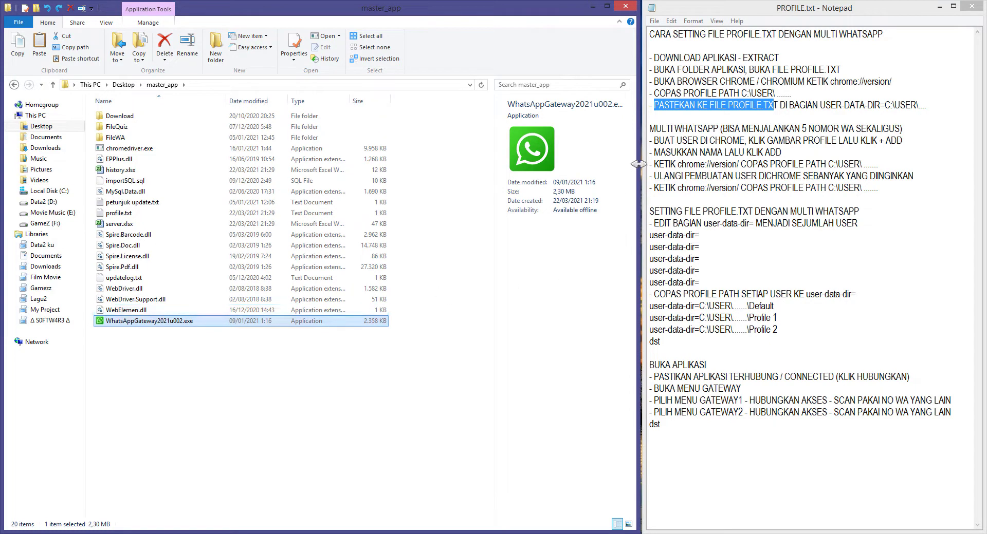
pyautogui.moveTo(651, 129); pyautogui.dragTo(712, 128)
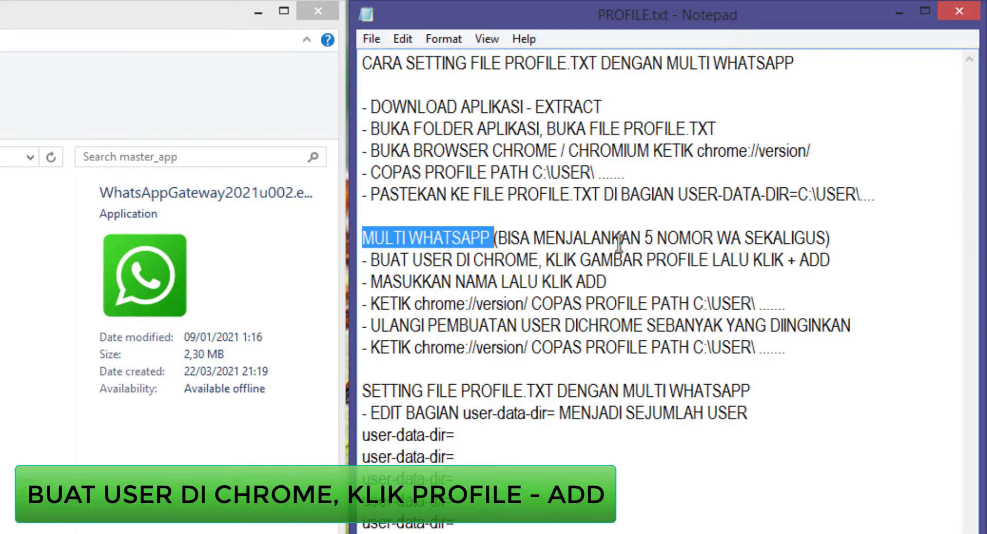
pyautogui.moveTo(369, 260); pyautogui.dragTo(831, 260)
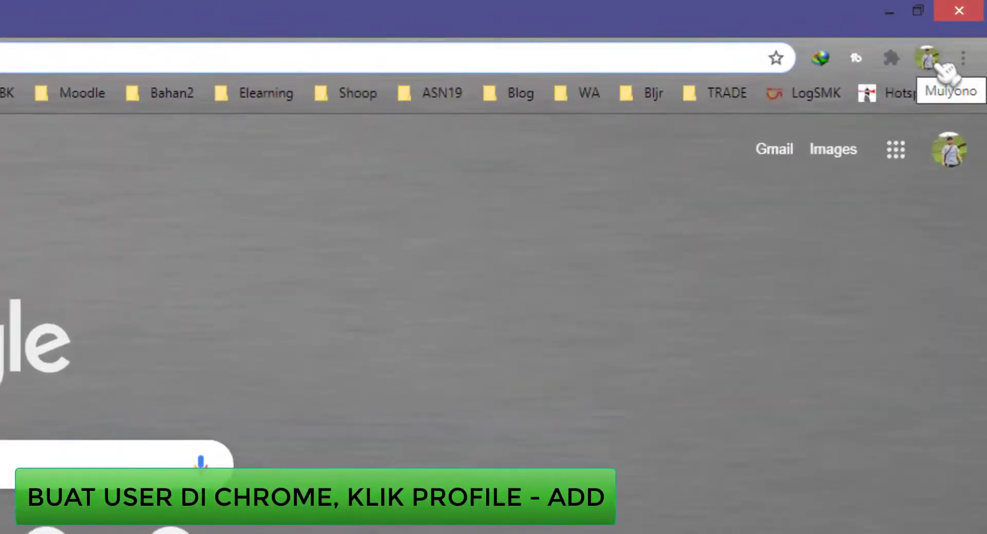
pyautogui.click(929, 57)
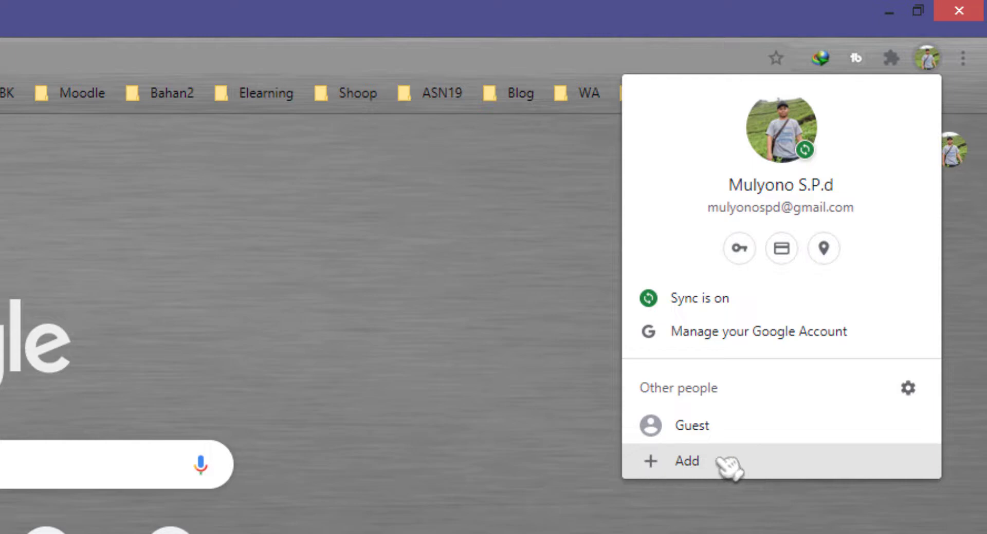
pyautogui.press('Escape')
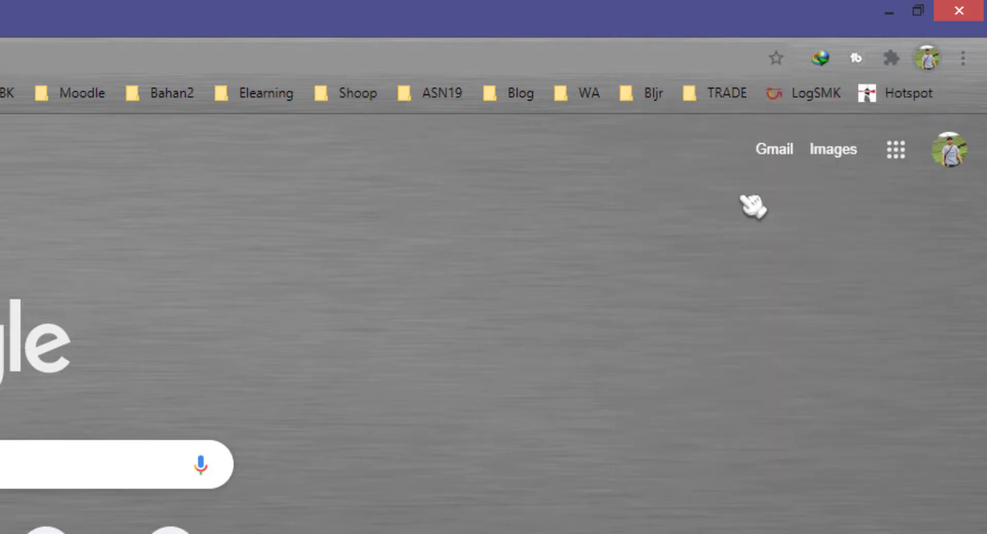
# Step: Add a Chrome person named USER1, and enlarge and reposition the new profile's browser window
pyautogui.click(934, 59)
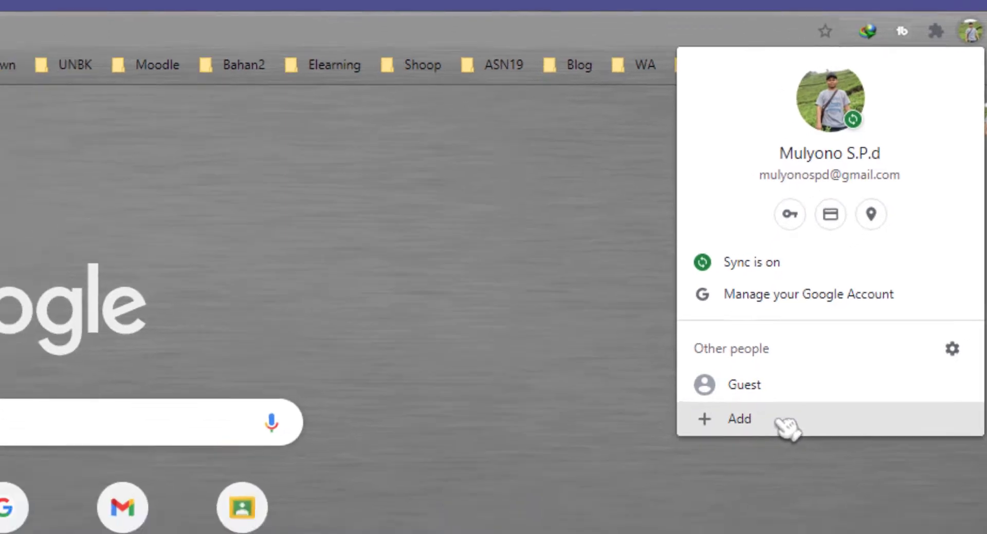
pyautogui.click(717, 465)
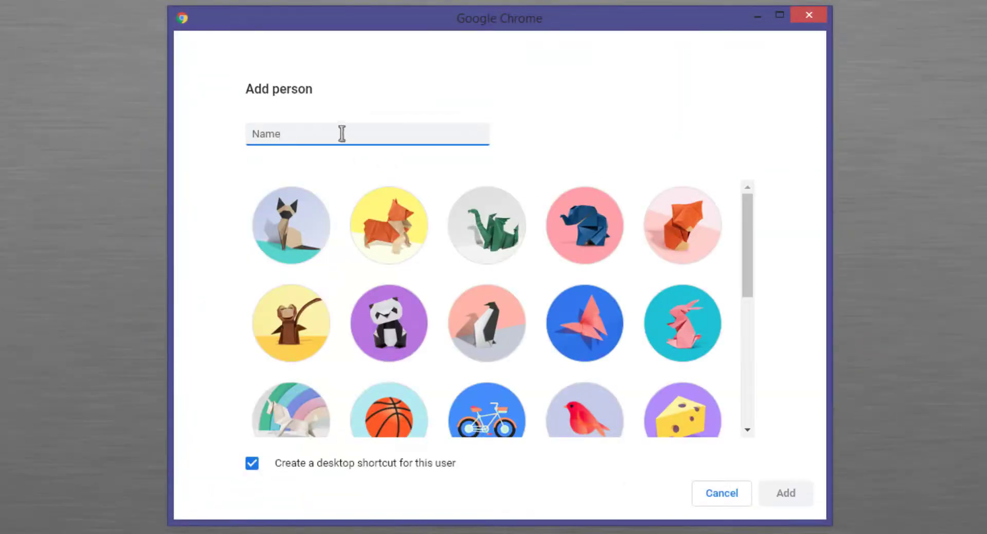
pyautogui.write('USER1')
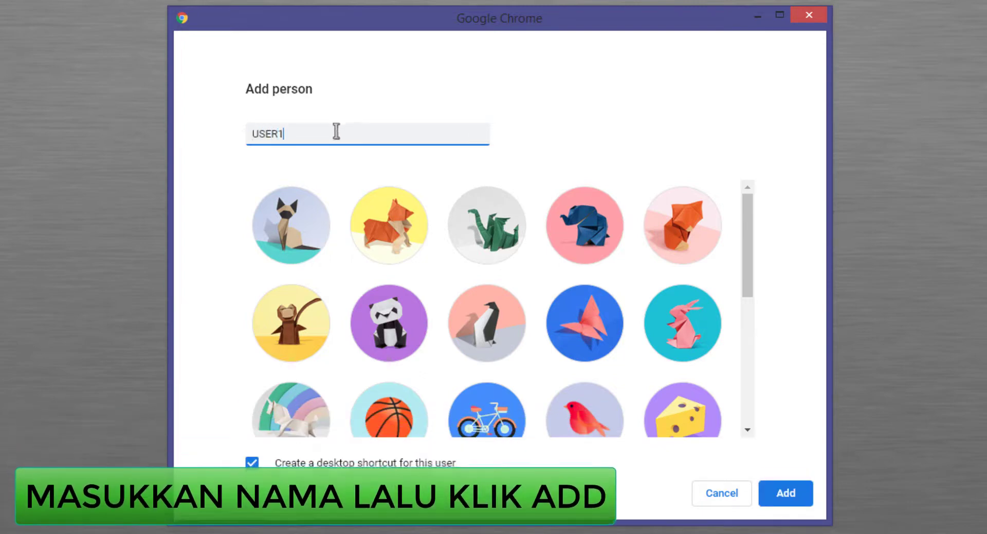
pyautogui.click(791, 494)
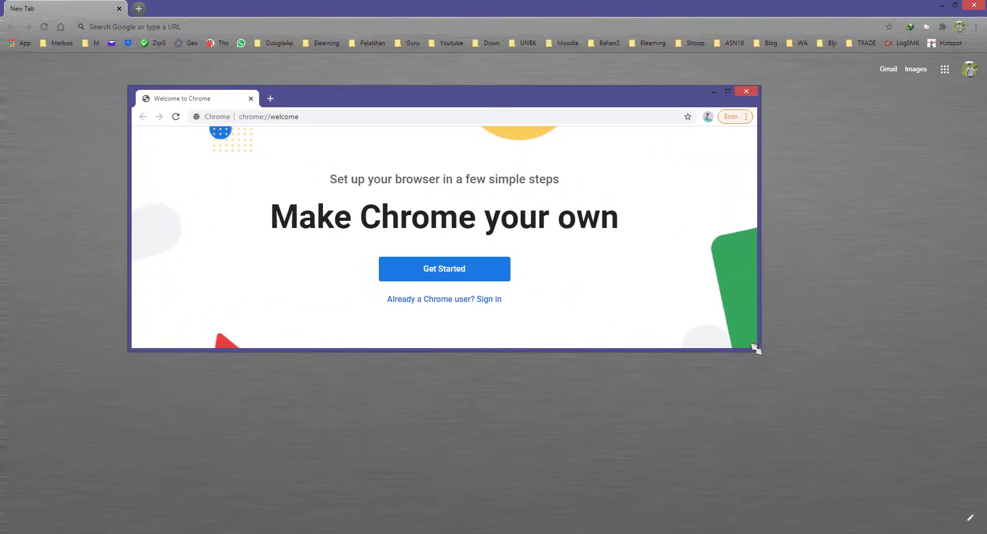
pyautogui.moveTo(757, 349); pyautogui.dragTo(834, 502)
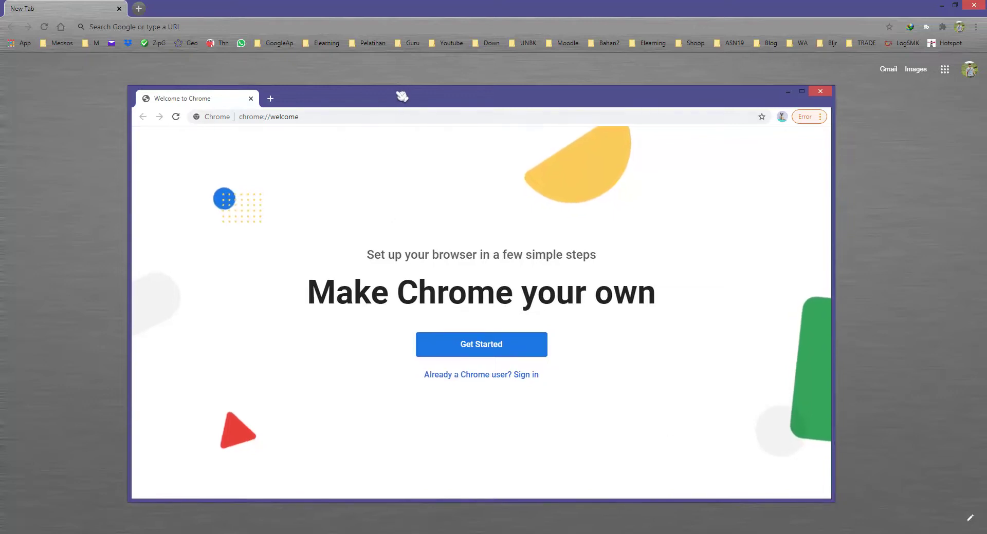
pyautogui.moveTo(403, 100); pyautogui.dragTo(474, 100)
pyautogui.click(367, 115)
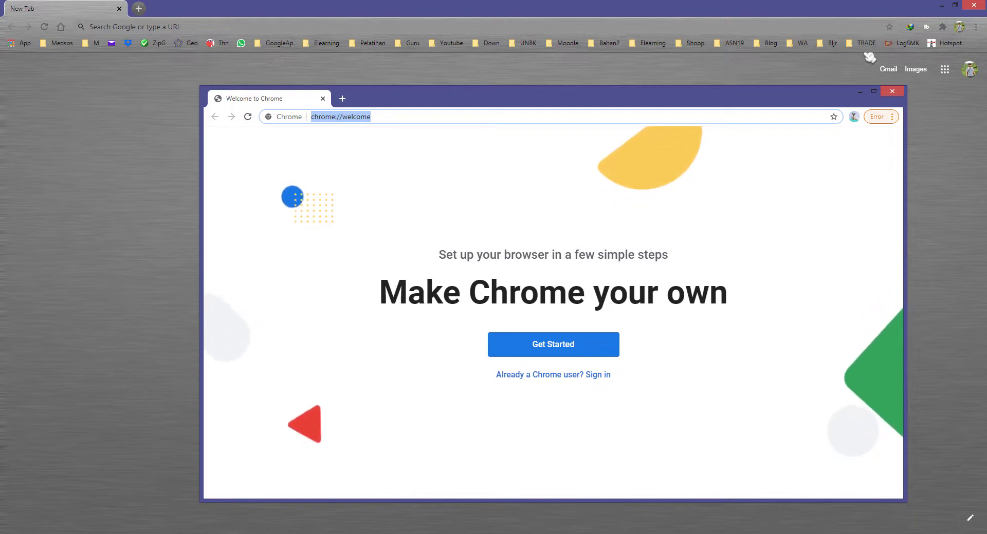
# Step: Add a second Chrome person named USER2 from the main profile and move its new browser window down
pyautogui.click(959, 27)
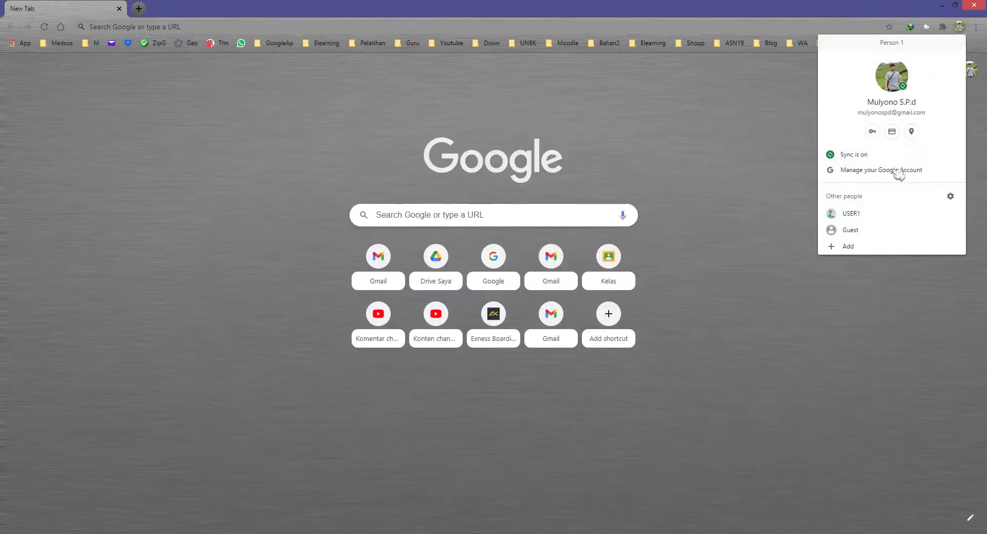
pyautogui.click(874, 246)
pyautogui.write('s')
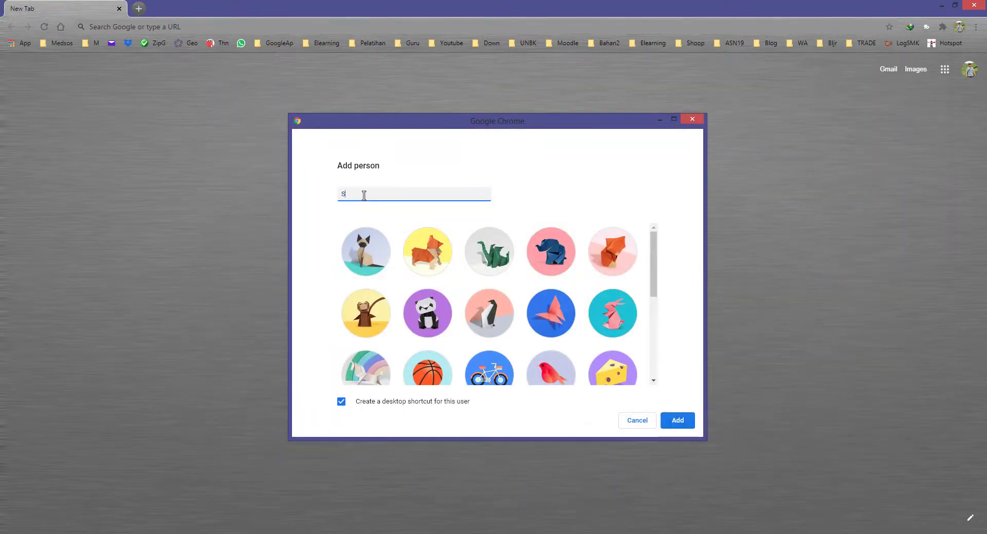
pyautogui.press('BackSpace')
pyautogui.write('USER2')
pyautogui.click(678, 420)
pyautogui.moveTo(414, 5); pyautogui.dragTo(394, 230)
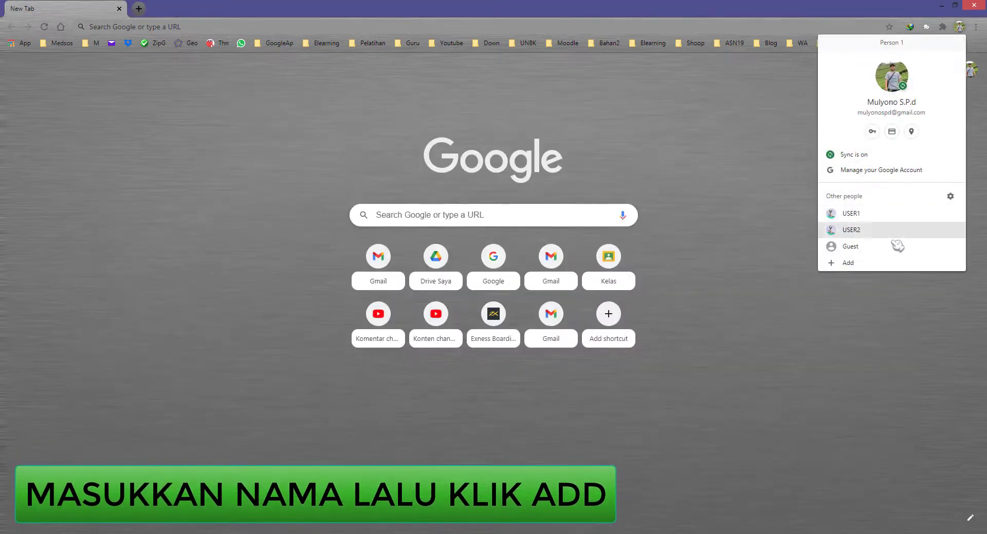
# Step: Add a third Chrome person named USER3 from the main profile
pyautogui.click(865, 262)
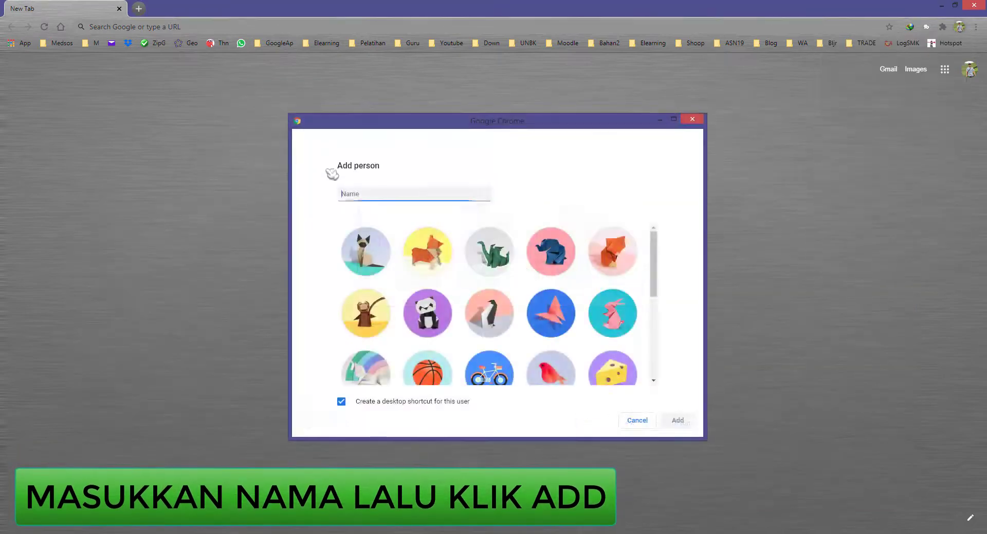
pyautogui.write('USER3')
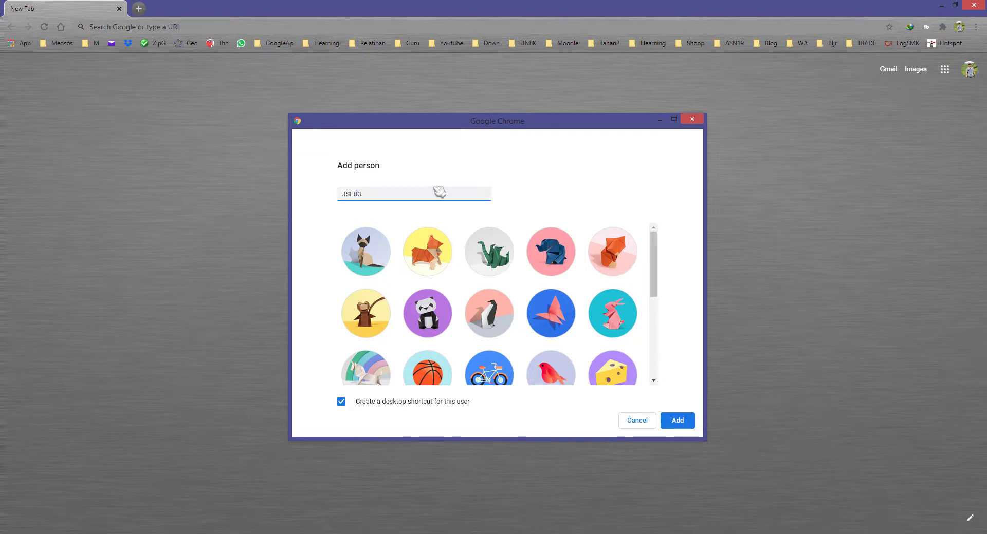
pyautogui.click(676, 421)
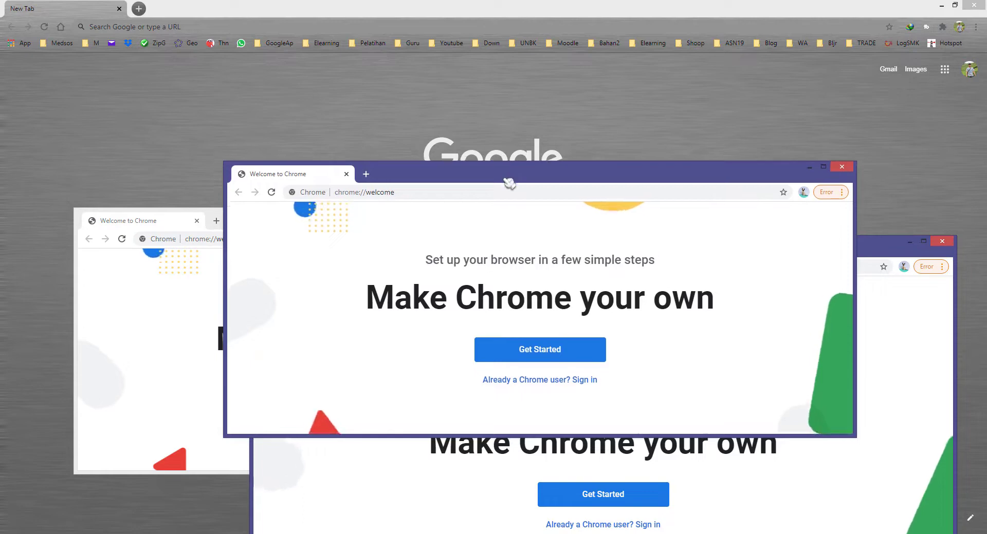
# Step: Add a fourth Chrome person named USER4 and arrange the new profile windows over the main Chrome window
pyautogui.click(959, 27)
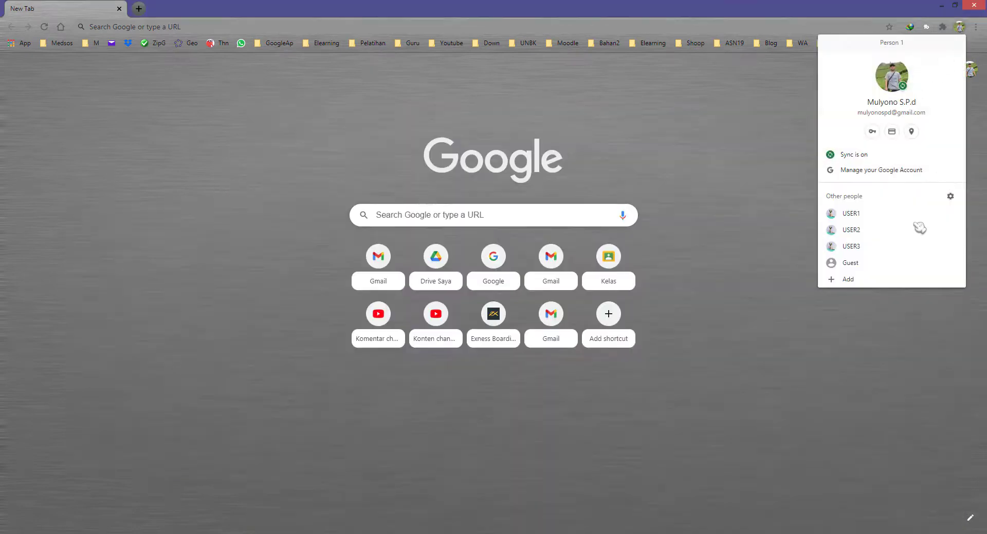
pyautogui.click(874, 284)
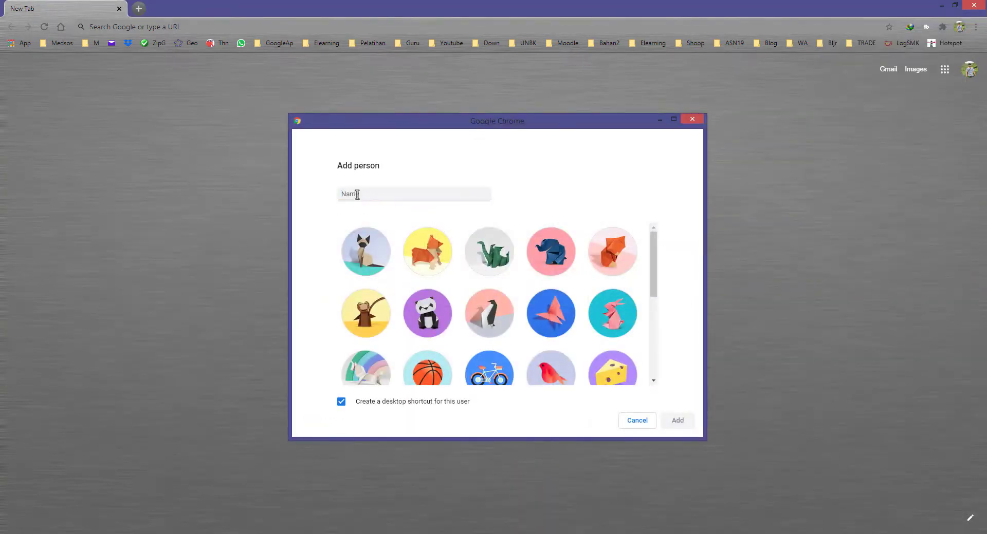
pyautogui.write('USER4')
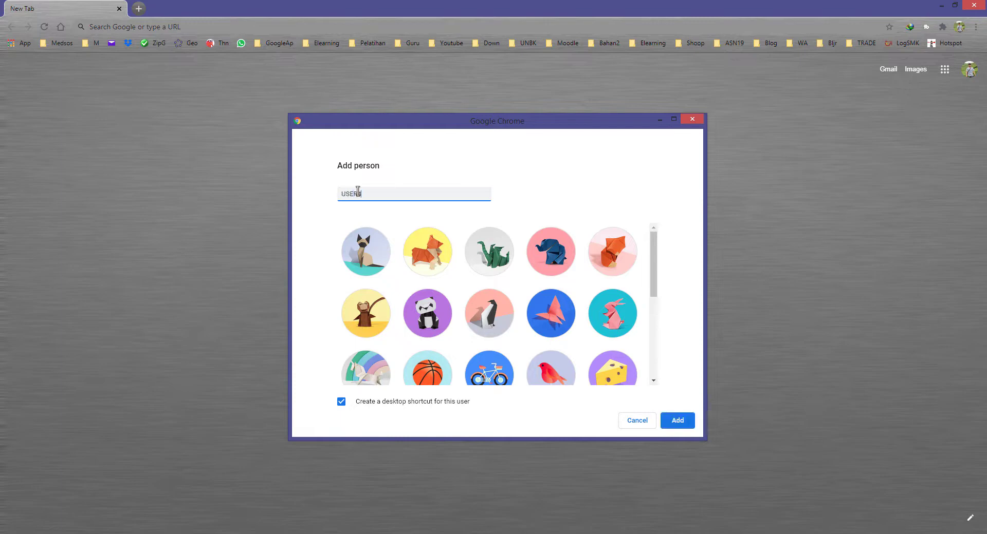
pyautogui.click(675, 421)
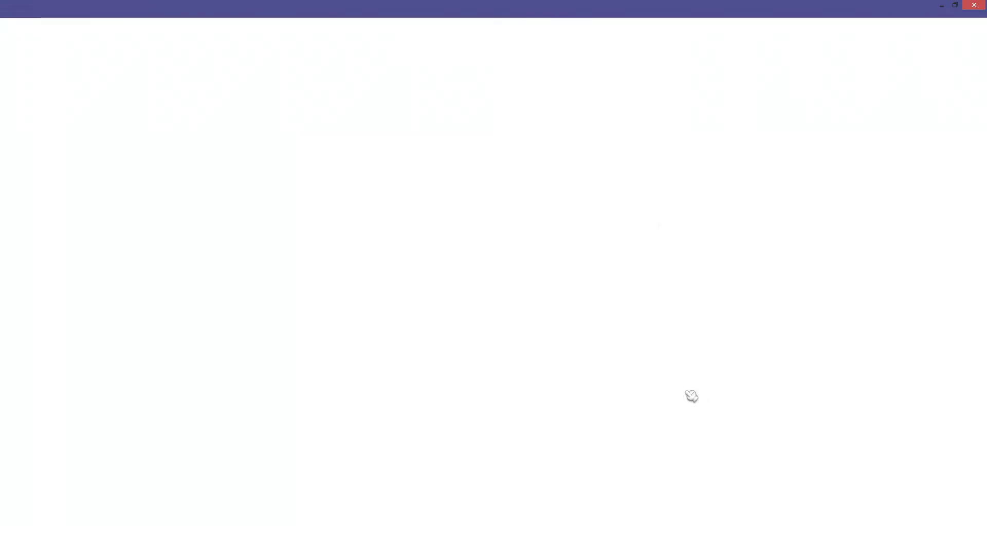
pyautogui.moveTo(518, 23); pyautogui.dragTo(550, 171)
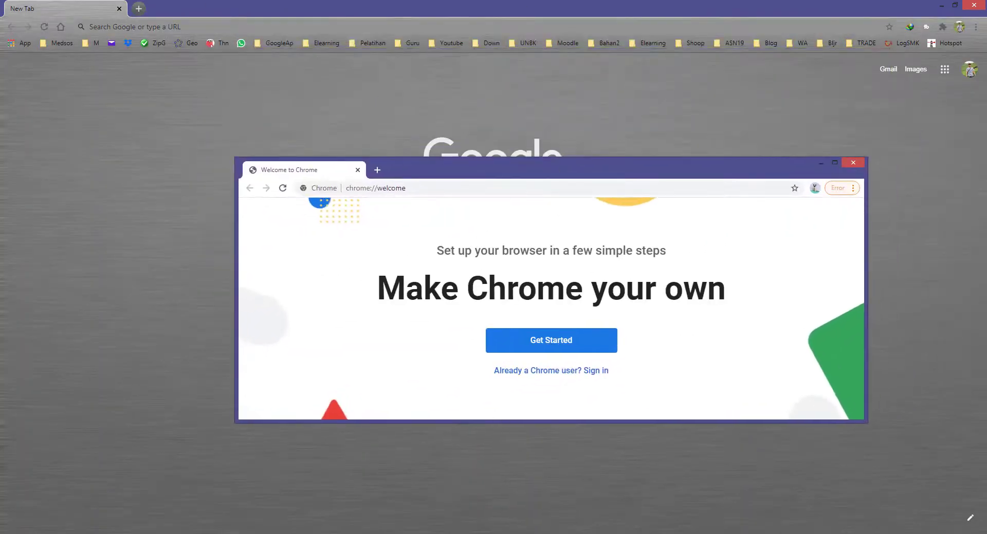
pyautogui.click(360, 533)
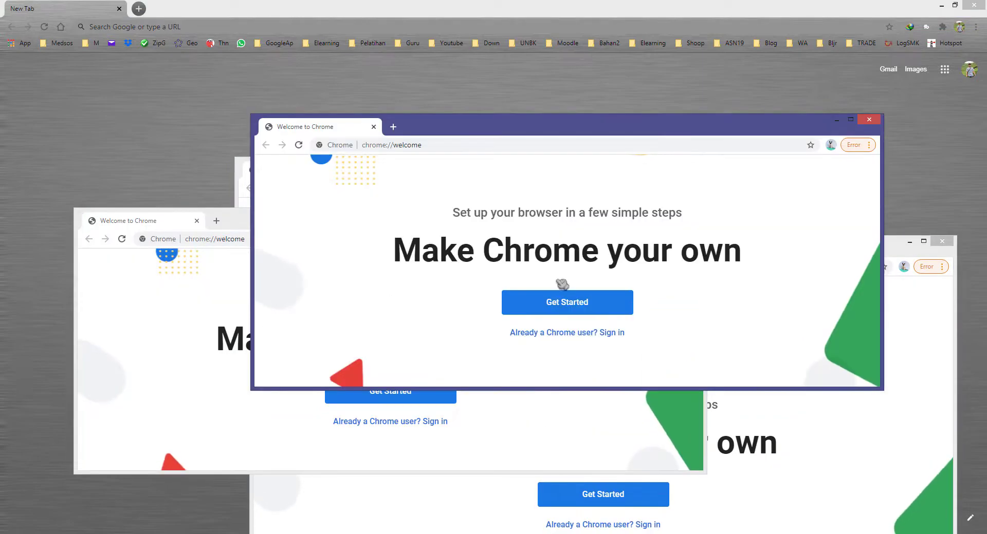
# Step: Copy the address chrome://version/ from the multi-WhatsApp instructions in PROFILE.txt
pyautogui.click(507, 533)
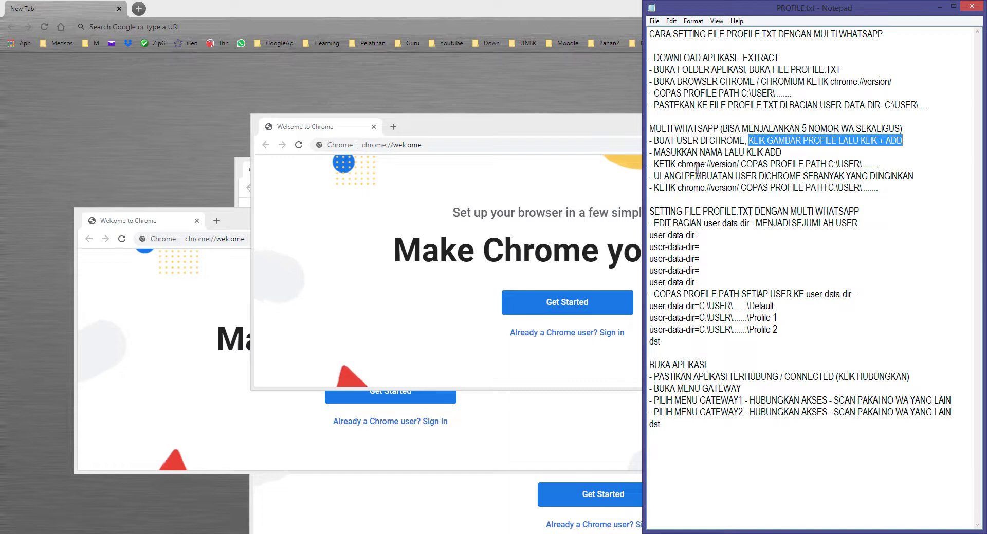
pyautogui.moveTo(676, 164); pyautogui.dragTo(739, 165)
pyautogui.hotkey('ctrl', 'c')
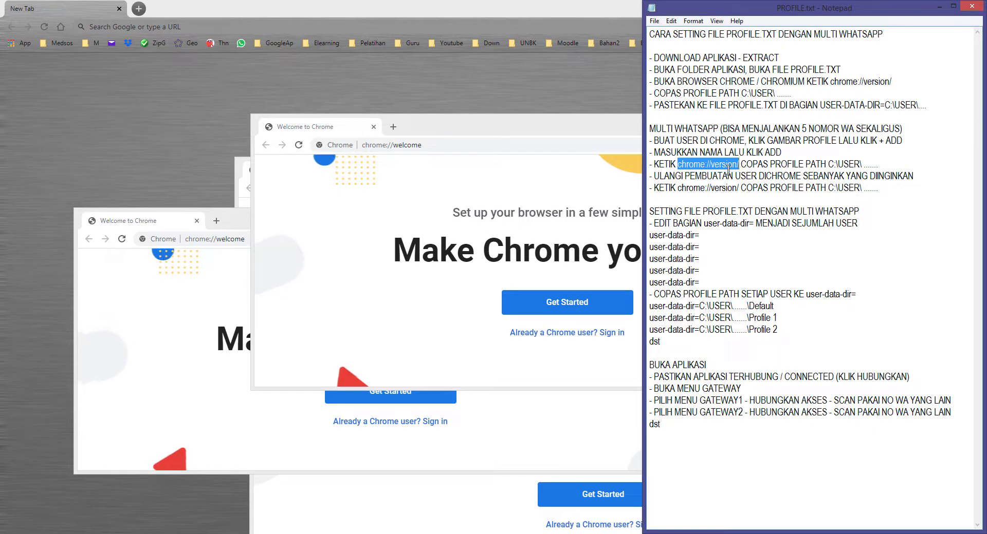
# Step: Load chrome://version/ in the first two new profile windows
pyautogui.click(197, 239)
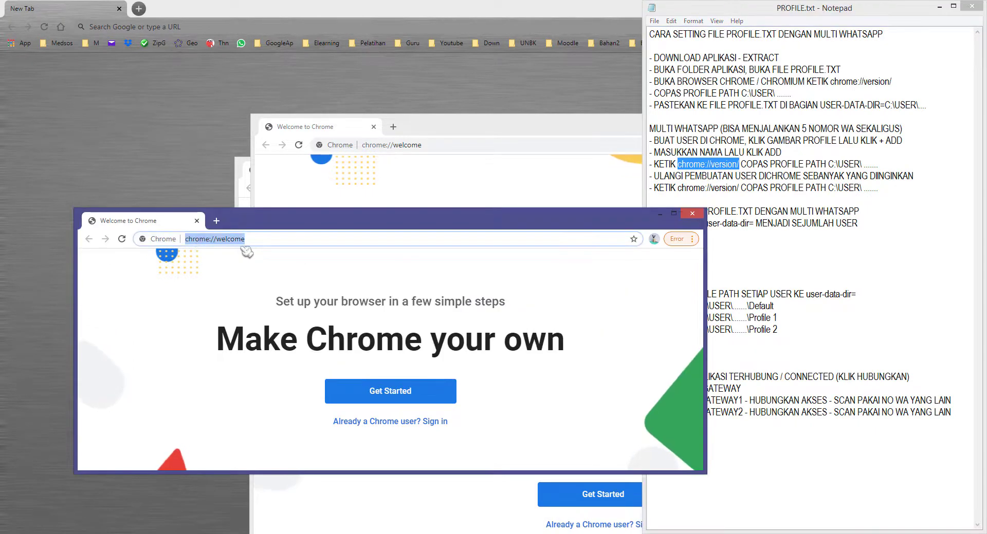
pyautogui.hotkey('ctrl', 'v')
pyautogui.press('Return')
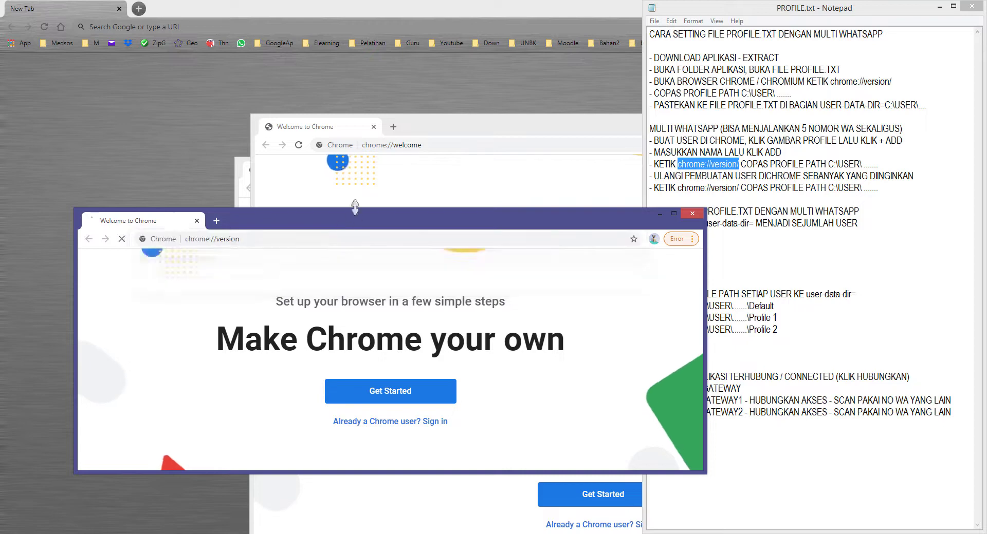
pyautogui.click(385, 145)
pyautogui.hotkey('ctrl', 'v')
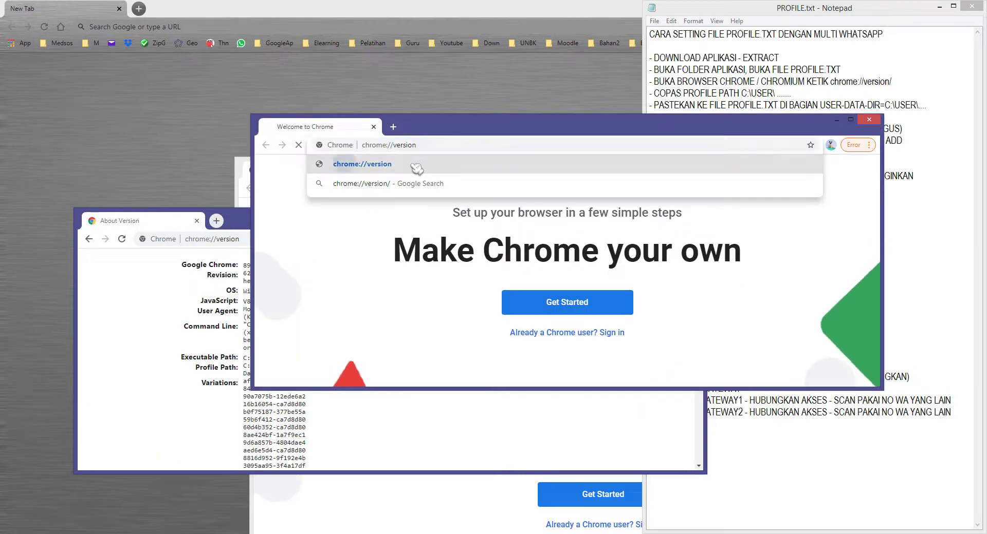
pyautogui.press('Return')
# Step: Load chrome://version/ in the remaining two new profile windows still showing the welcome page
pyautogui.click(411, 514)
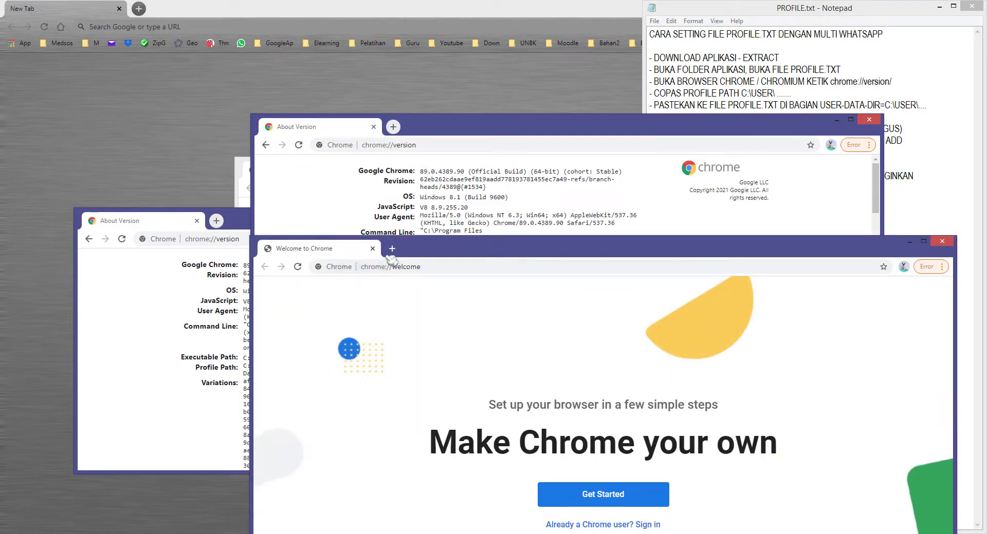
pyautogui.click(385, 267)
pyautogui.hotkey('ctrl', 'v')
pyautogui.press('Return')
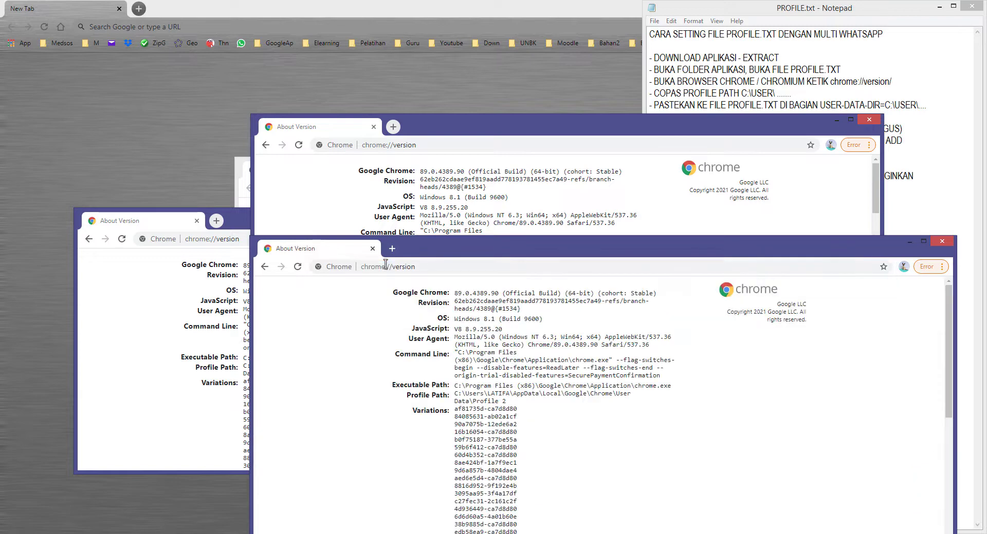
pyautogui.click(246, 216)
pyautogui.click(388, 189)
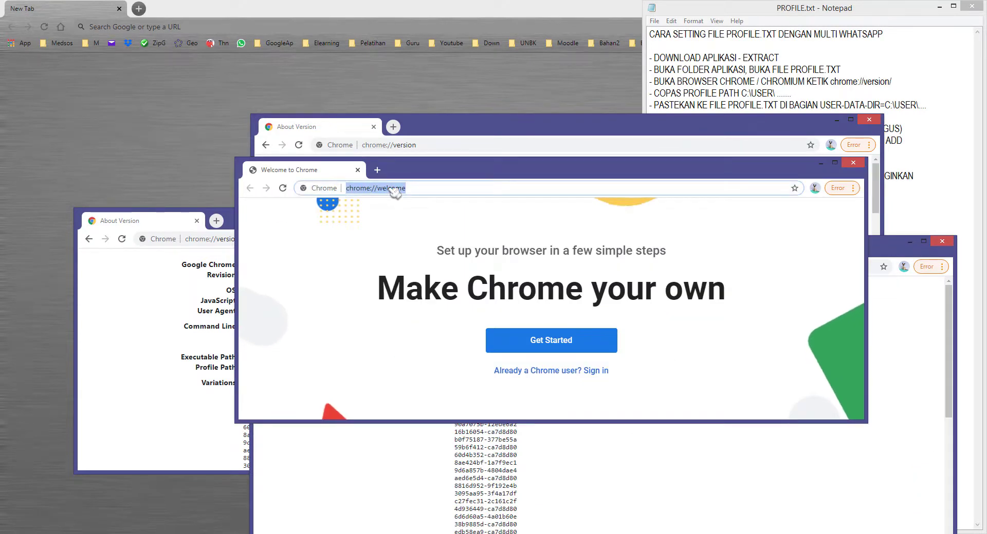
pyautogui.hotkey('ctrl', 'v')
pyautogui.press('Return')
# Step: Review the multi-WhatsApp instructions and spread the overlapping version windows apart so each Profile Path can be reached
pyautogui.click(774, 82)
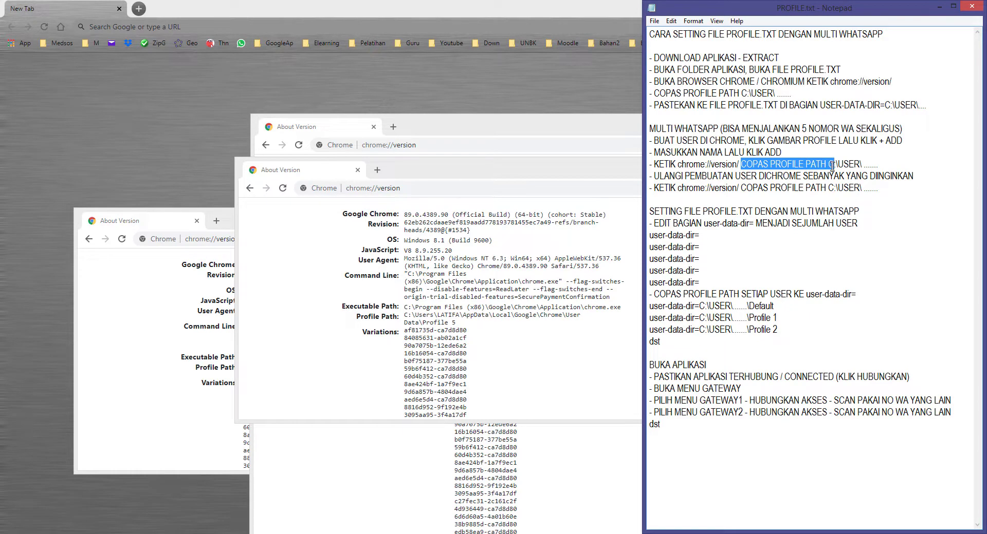
pyautogui.moveTo(745, 177); pyautogui.dragTo(879, 177)
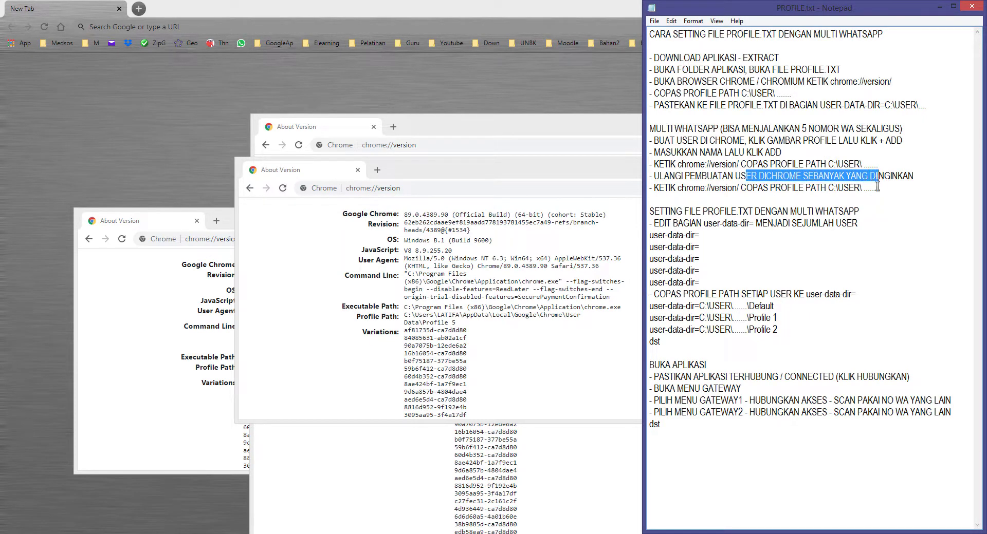
pyautogui.moveTo(417, 184); pyautogui.dragTo(496, 349)
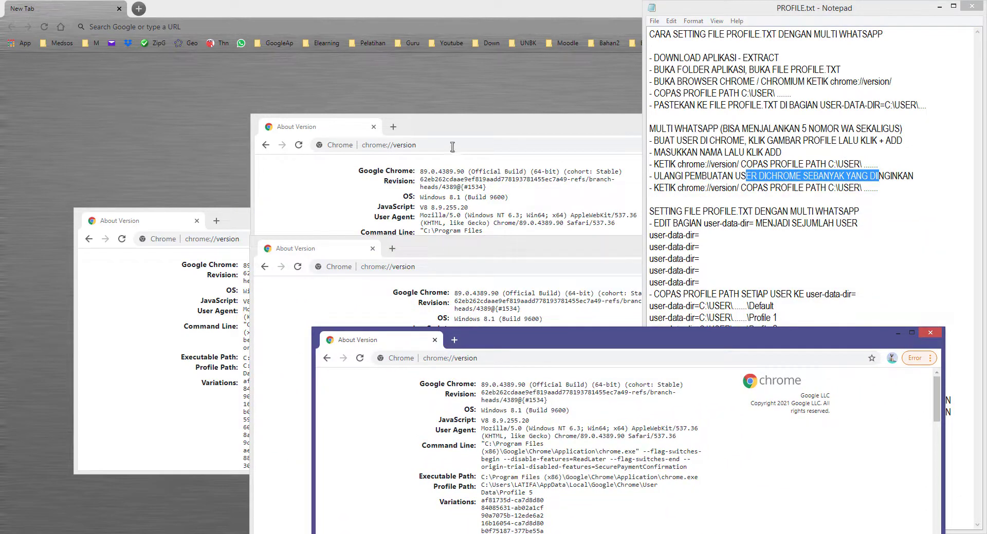
pyautogui.moveTo(453, 131); pyautogui.dragTo(445, 60)
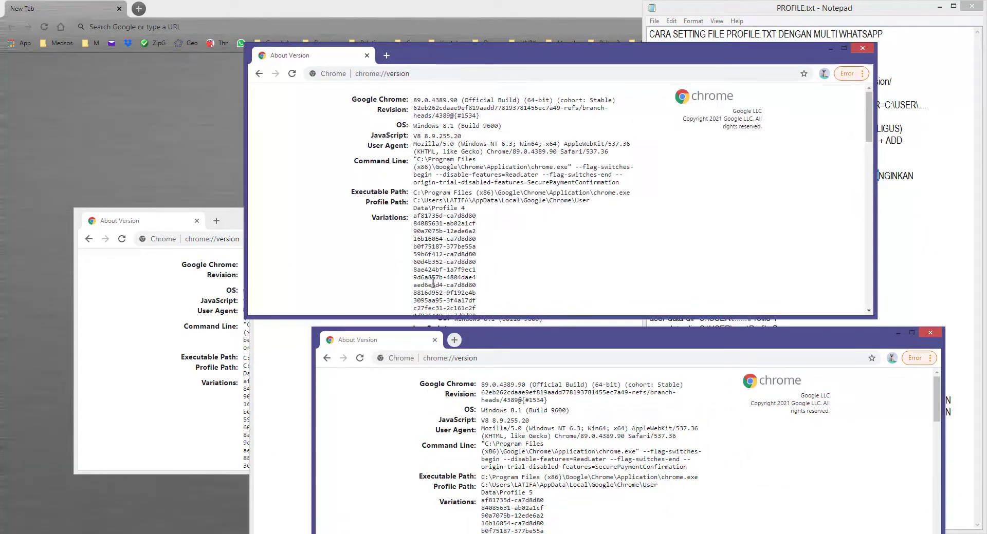
pyautogui.click(306, 361)
pyautogui.moveTo(465, 246); pyautogui.dragTo(712, 141)
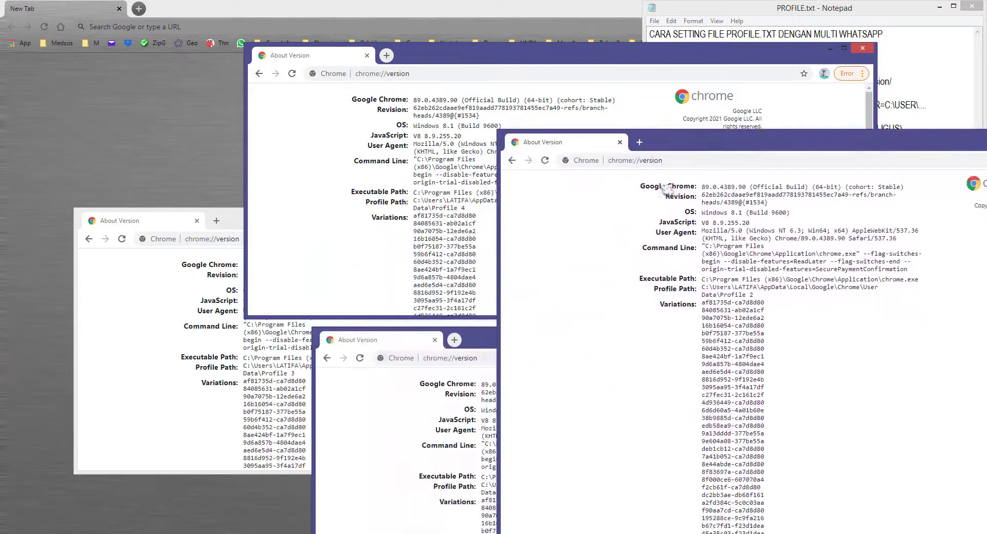
# Step: Compare the profile folder at the end of the Profile Path in each of the four new profile windows
pyautogui.click(251, 403)
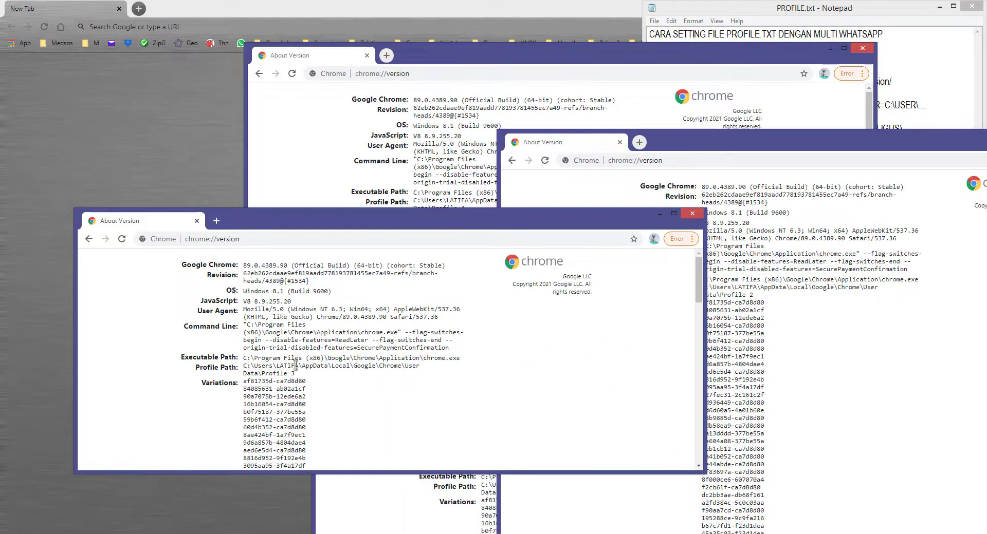
pyautogui.click(438, 136)
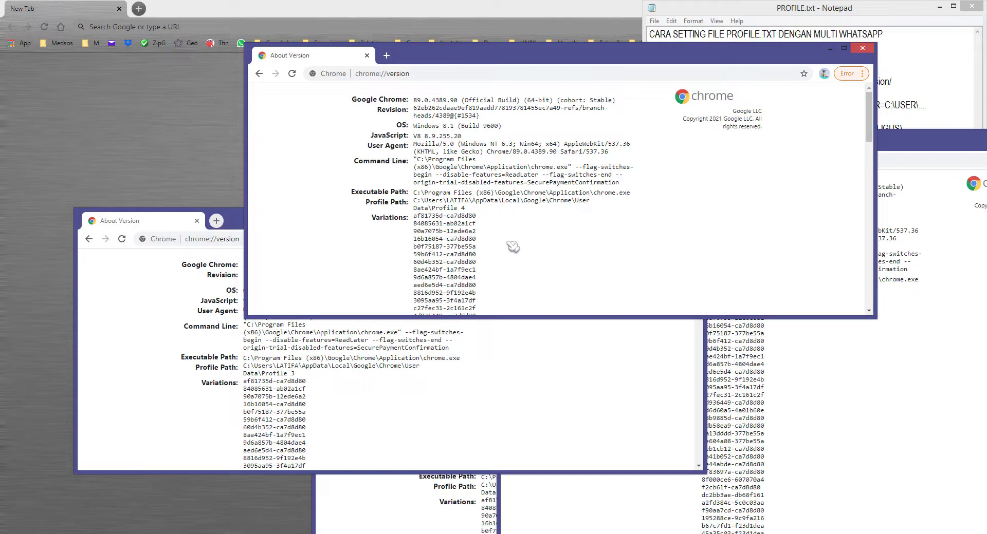
pyautogui.click(450, 481)
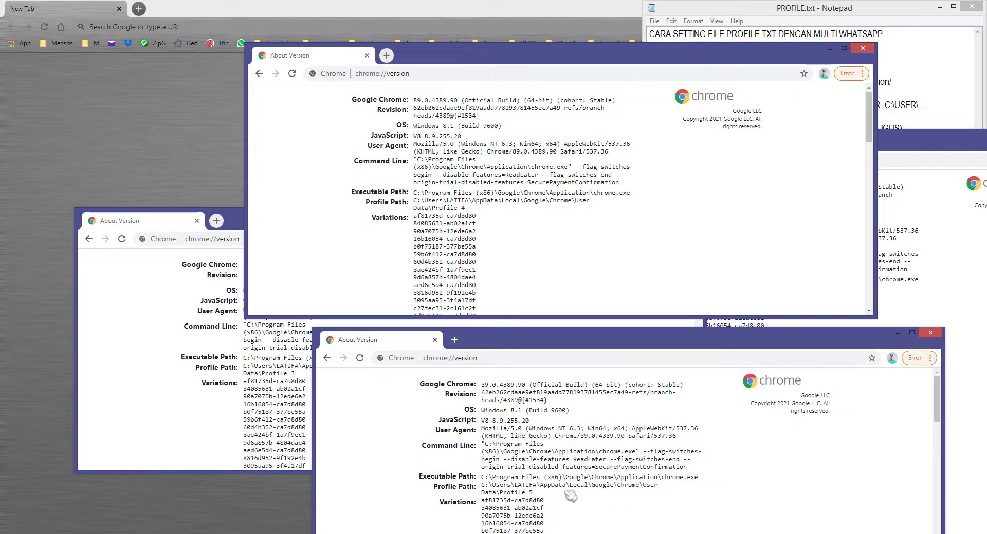
pyautogui.click(881, 281)
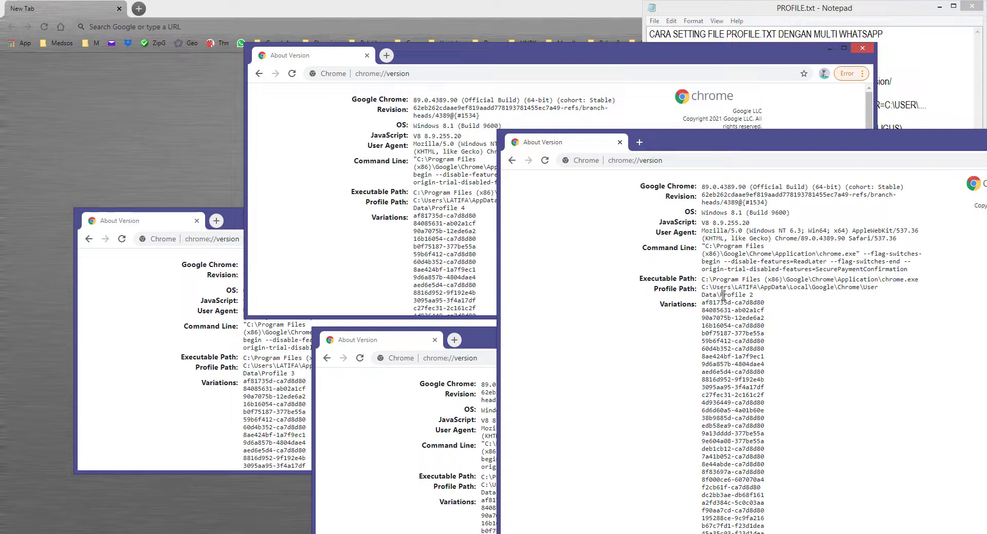
pyautogui.moveTo(721, 295); pyautogui.dragTo(753, 295)
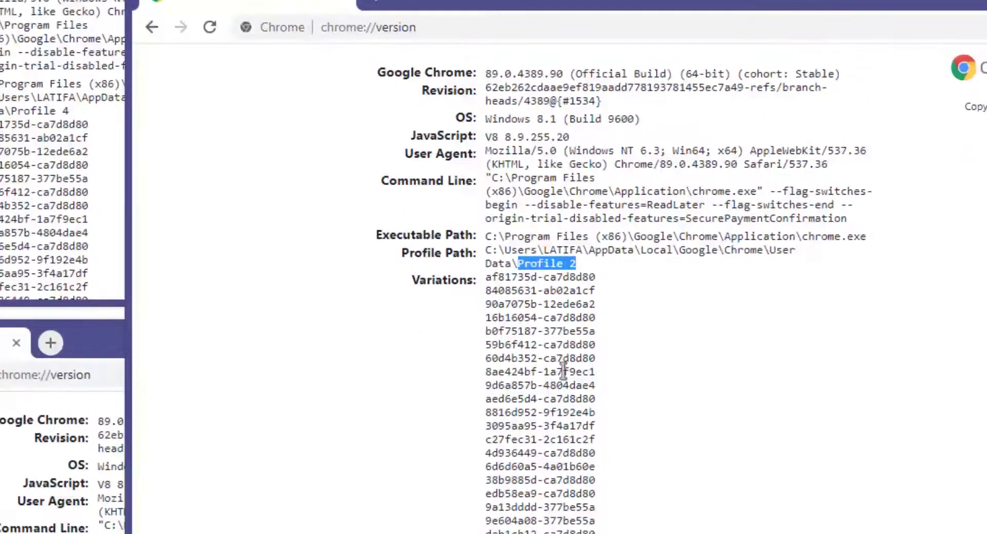
pyautogui.click(214, 359)
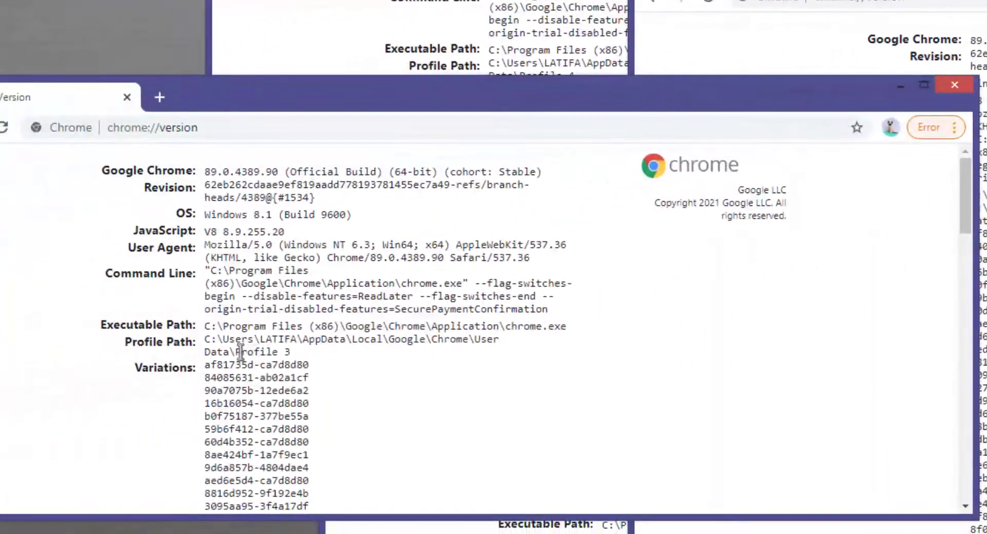
pyautogui.moveTo(237, 353); pyautogui.dragTo(298, 353)
pyautogui.click(520, 46)
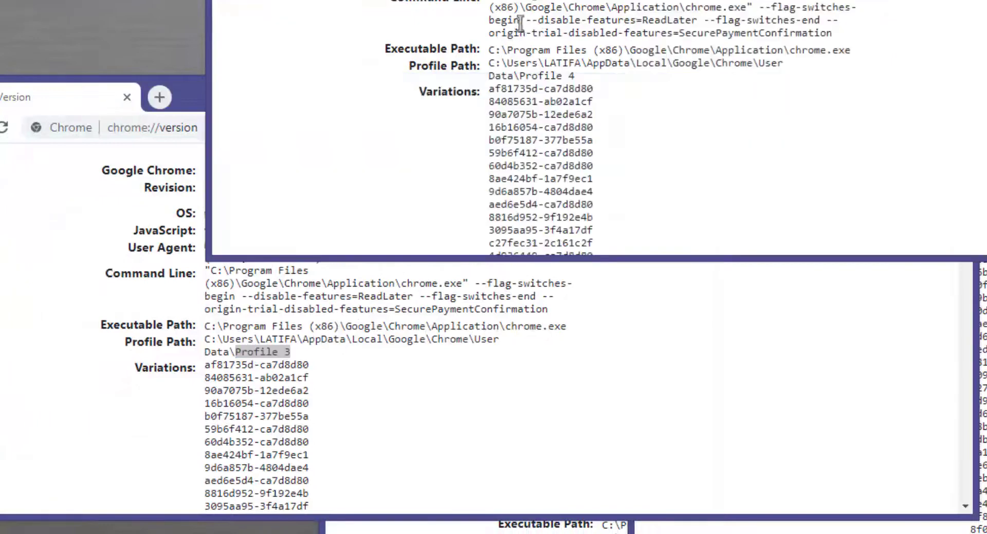
pyautogui.doubleClick(544, 76)
pyautogui.click(530, 527)
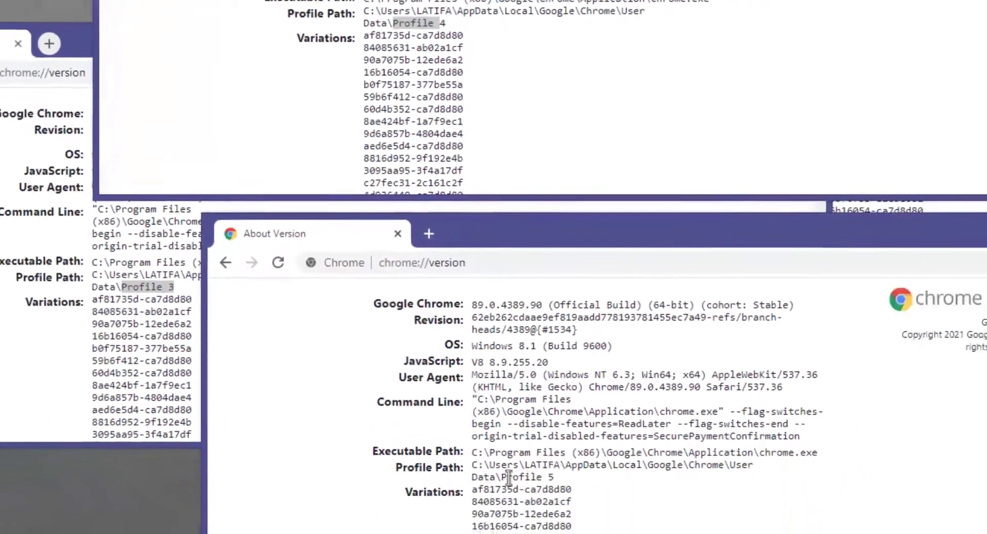
pyautogui.moveTo(502, 478); pyautogui.dragTo(572, 479)
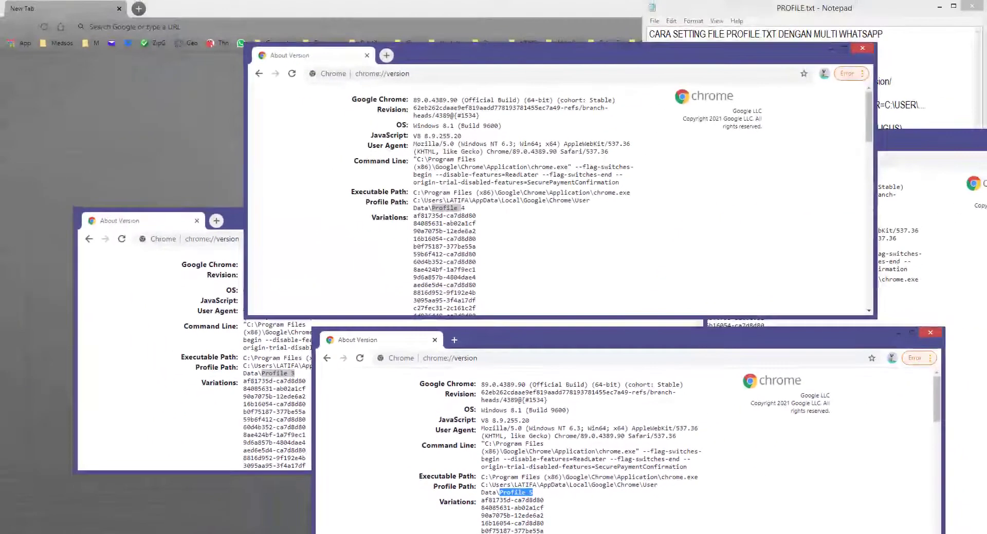
# Step: Open a blank Notepad document and load chrome://version/ in the main Chrome window
pyautogui.rightClick(149, 533)
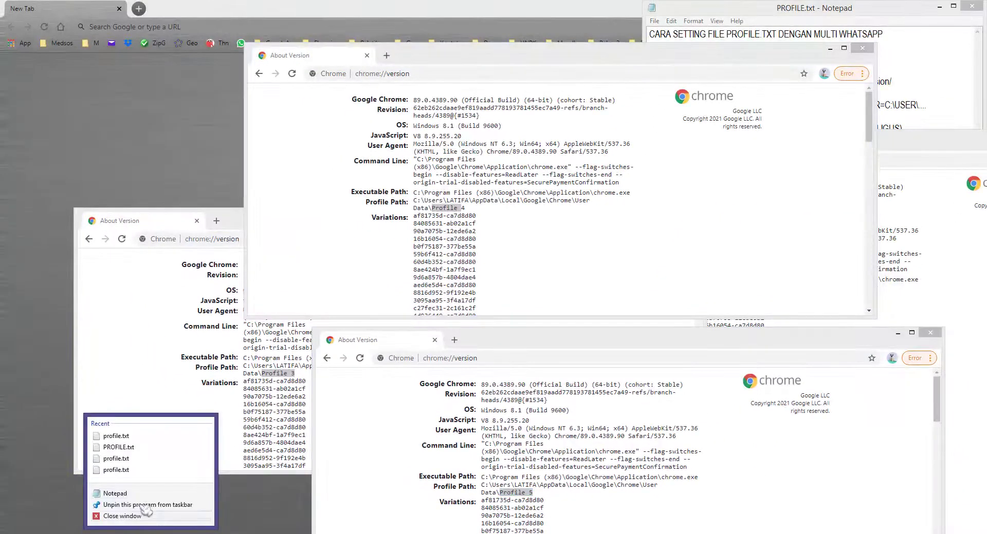
pyautogui.click(129, 496)
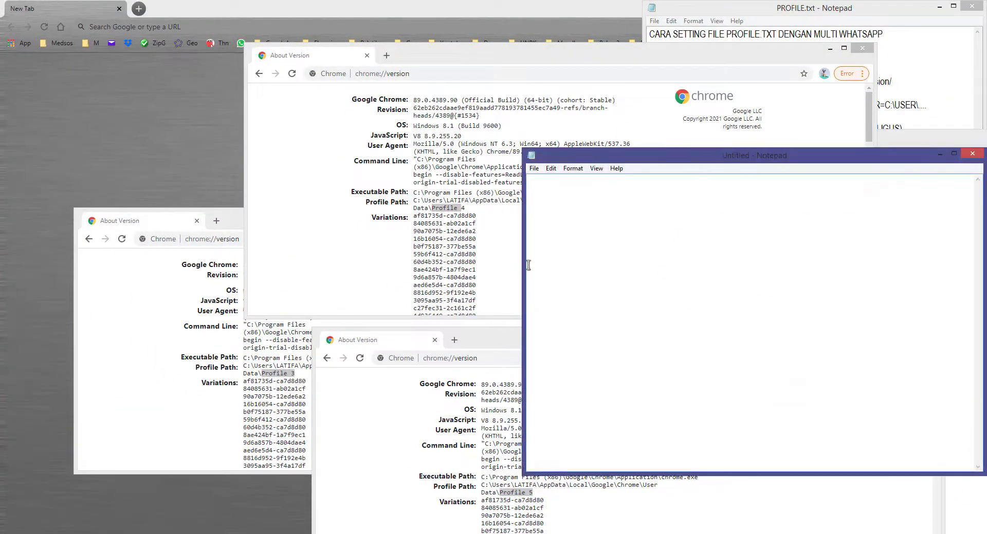
pyautogui.click(162, 107)
pyautogui.click(158, 28)
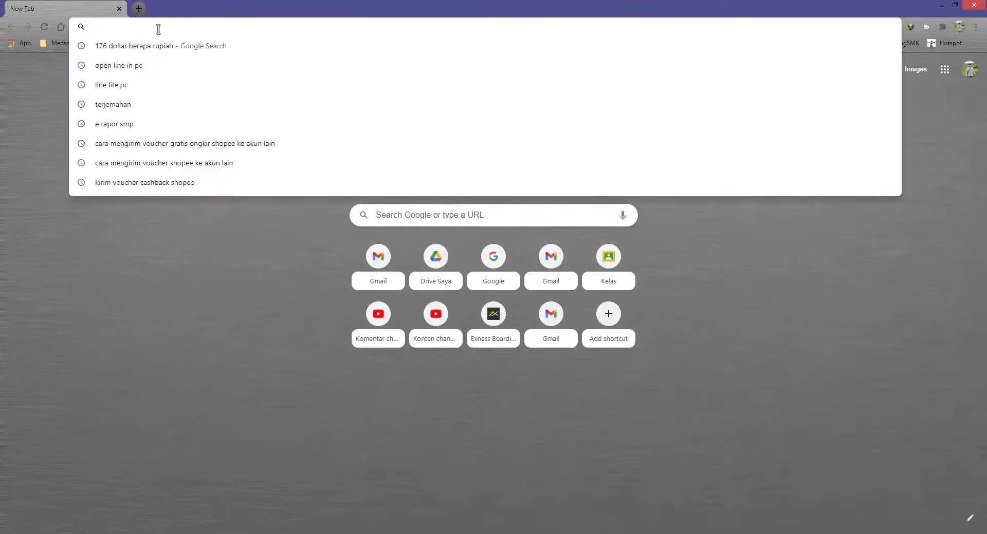
pyautogui.write('chrome://version/')
pyautogui.press('Return')
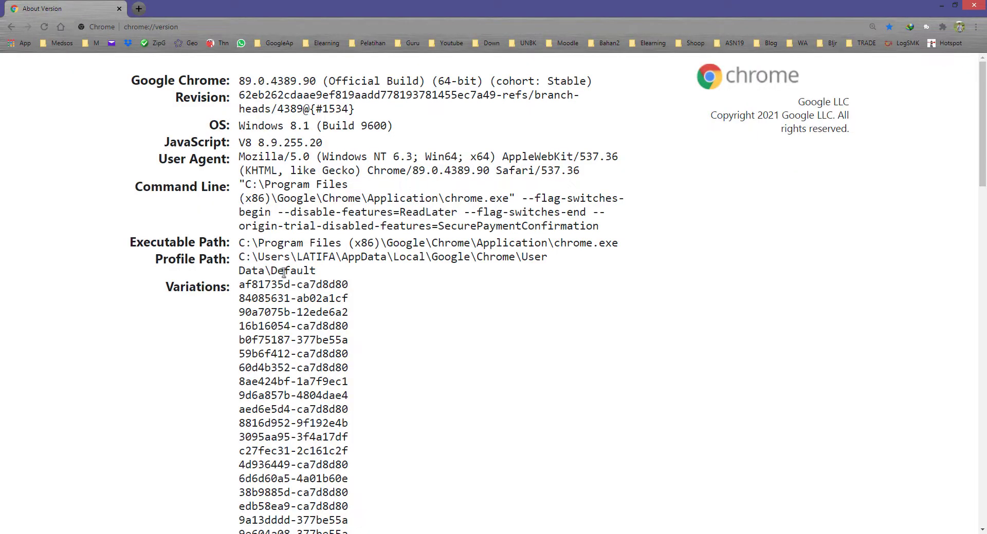
# Step: Copy the main profile's Profile Path ending in Default into the blank Notepad document and move that window over the Chrome page
pyautogui.tripleClick(279, 261)
pyautogui.hotkey('ctrl', 'c')
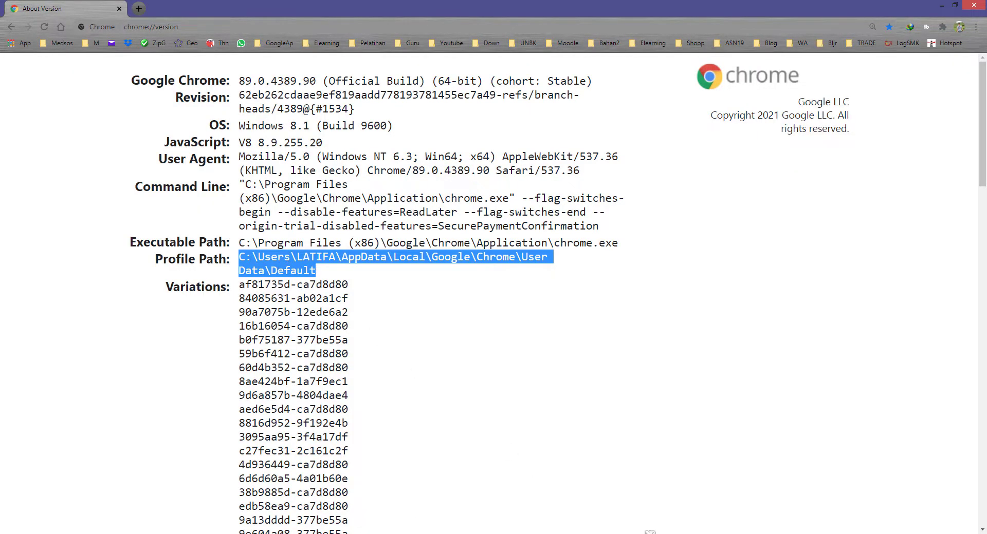
pyautogui.click(293, 533)
pyautogui.hotkey('ctrl', 'v')
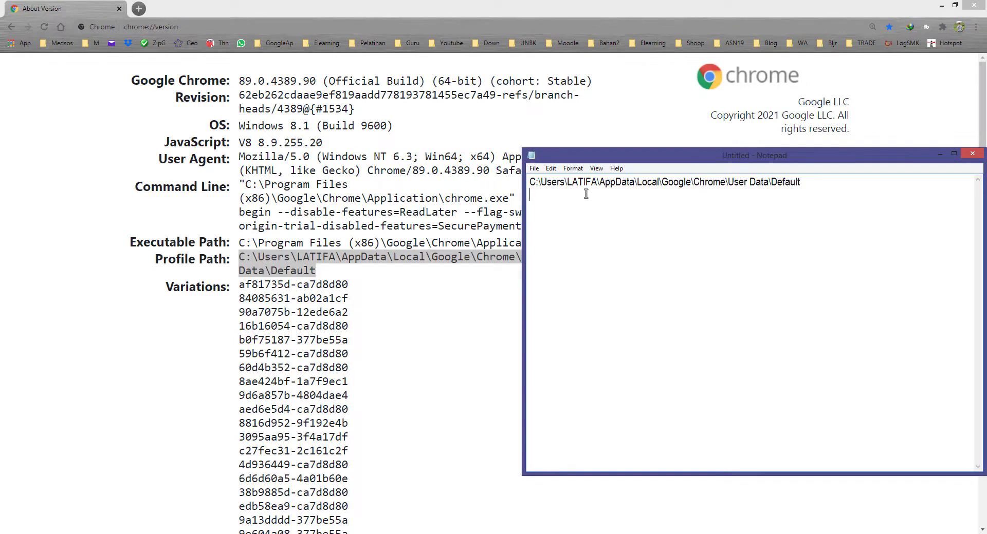
pyautogui.moveTo(578, 154); pyautogui.dragTo(345, 126)
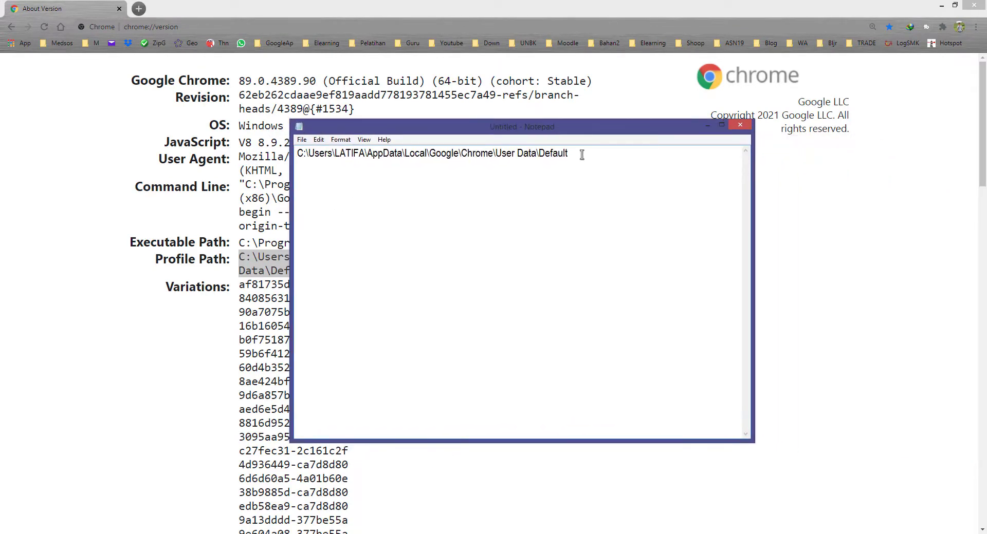
# Step: Copy the Profile Path ending in Profile 2 onto the line below the Default path in the Notepad list
pyautogui.click(582, 155)
pyautogui.hotkey('alt', 'Tab')
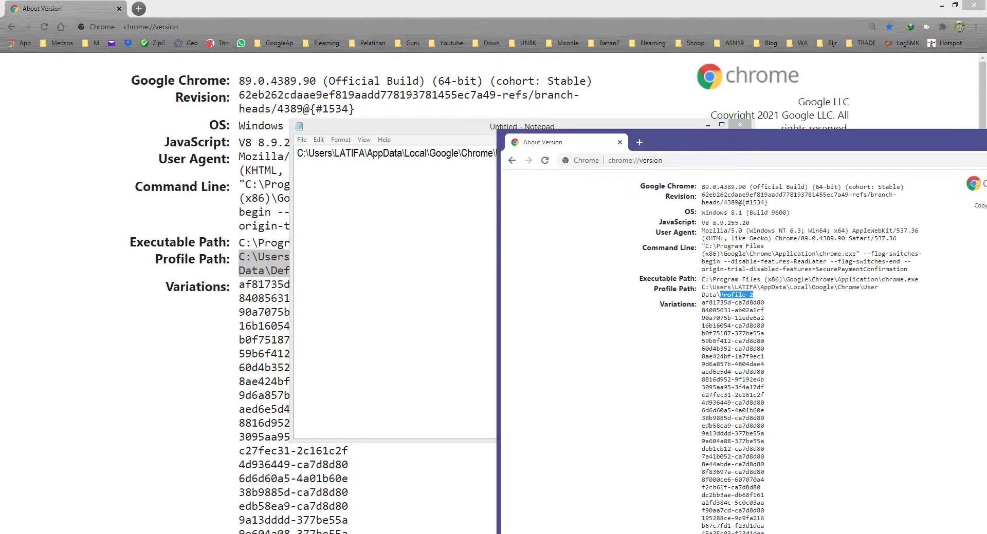
pyautogui.tripleClick(713, 289)
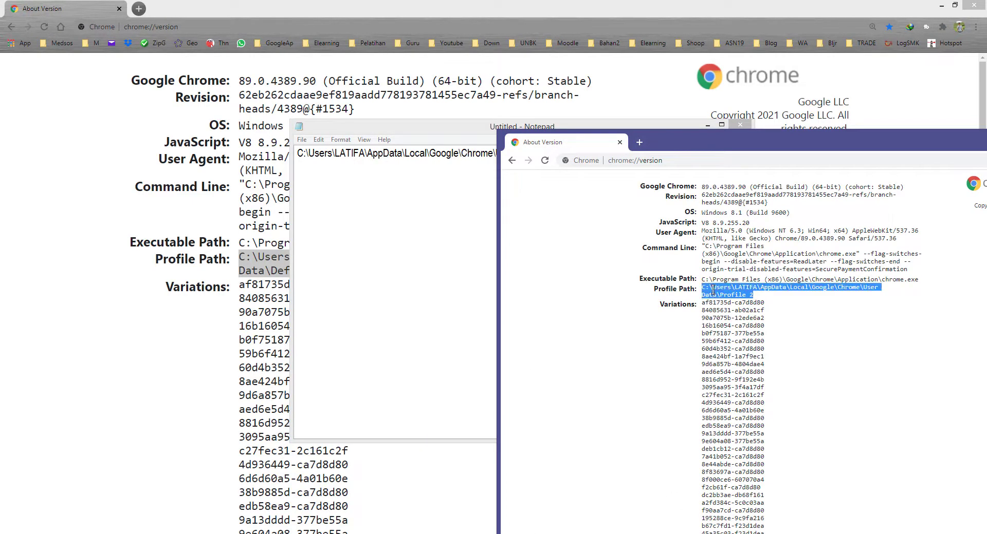
pyautogui.click(367, 179)
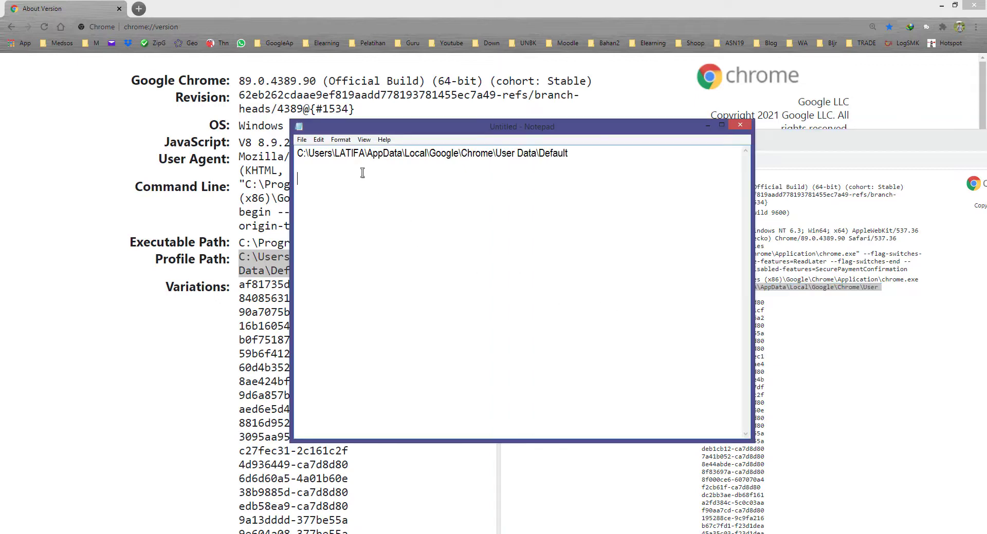
pyautogui.hotkey('ctrl', 'v')
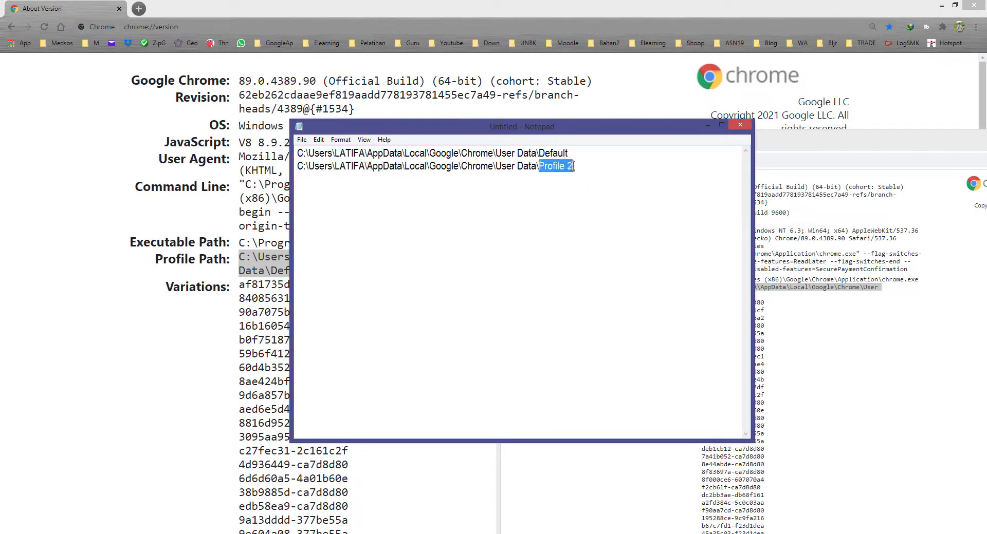
# Step: Copy the Profile Path ending in Profile 3 from its version window onto the next line of the Notepad list
pyautogui.click(450, 533)
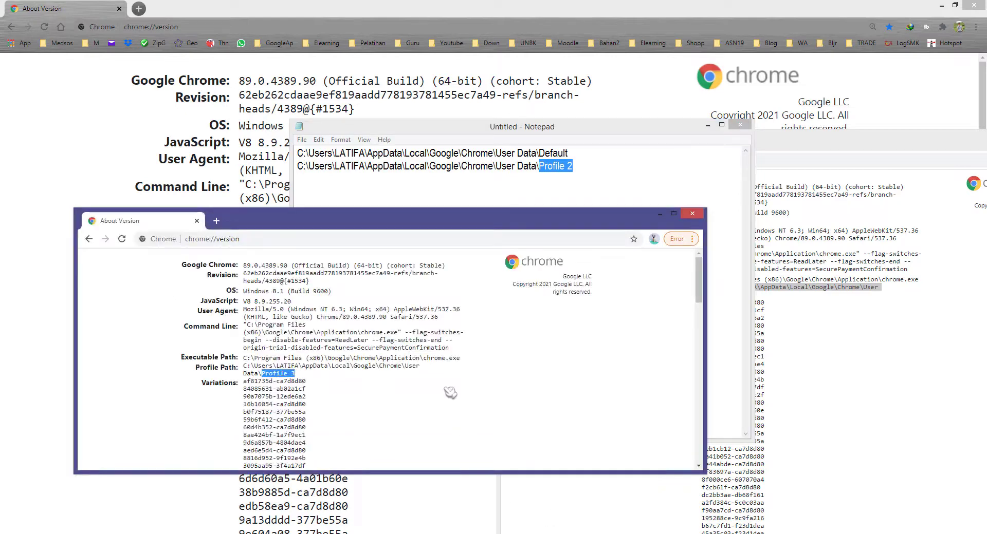
pyautogui.tripleClick(326, 376)
pyautogui.hotkey('ctrl', 'c')
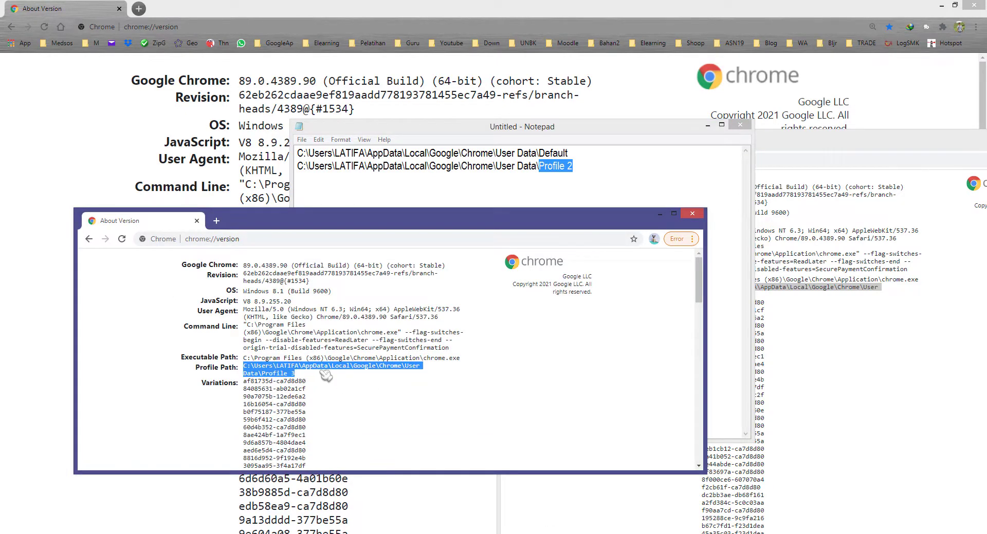
pyautogui.click(317, 178)
pyautogui.hotkey('ctrl', 'v')
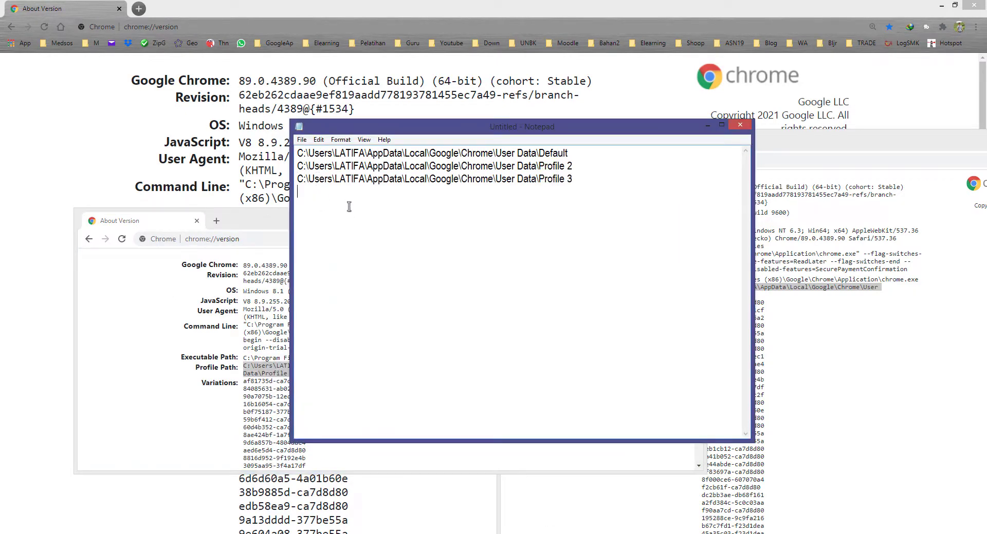
# Step: Add the Profile Path ending in Profile 4 below the Profile 3 line in the Notepad list
pyautogui.click(574, 178)
pyautogui.click(587, 178)
pyautogui.hotkey('ctrl', 'v')
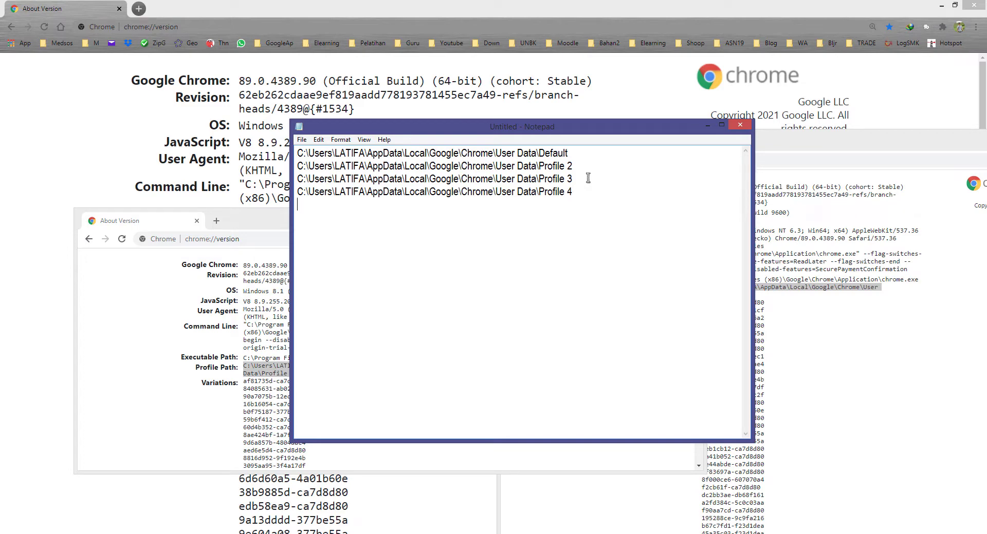
# Step: Add the Profile Path ending in Profile 5 below the Profile 4 line in the Notepad list and close the extra version window
pyautogui.press('Return')
pyautogui.hotkey('ctrl', 'v')
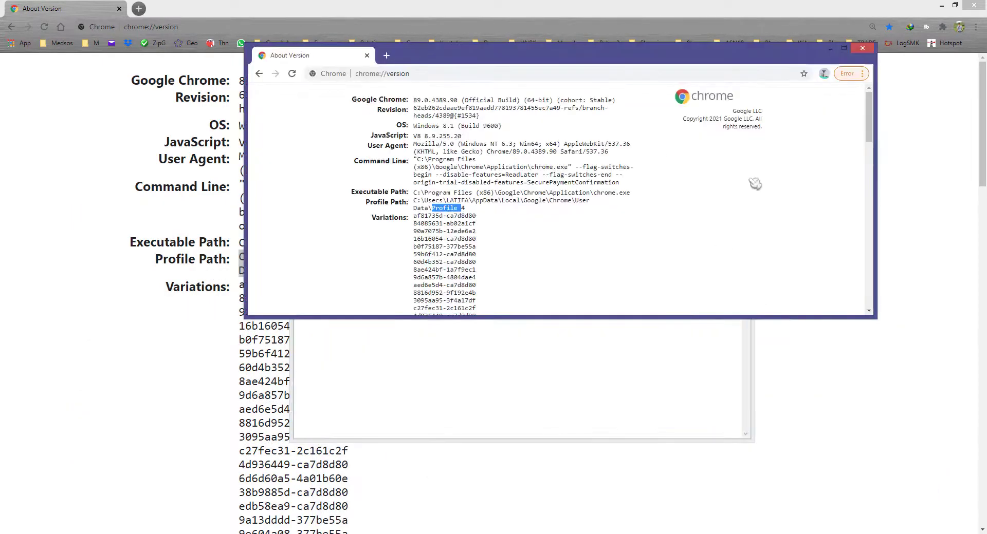
pyautogui.click(863, 49)
pyautogui.moveTo(585, 211); pyautogui.dragTo(271, 149)
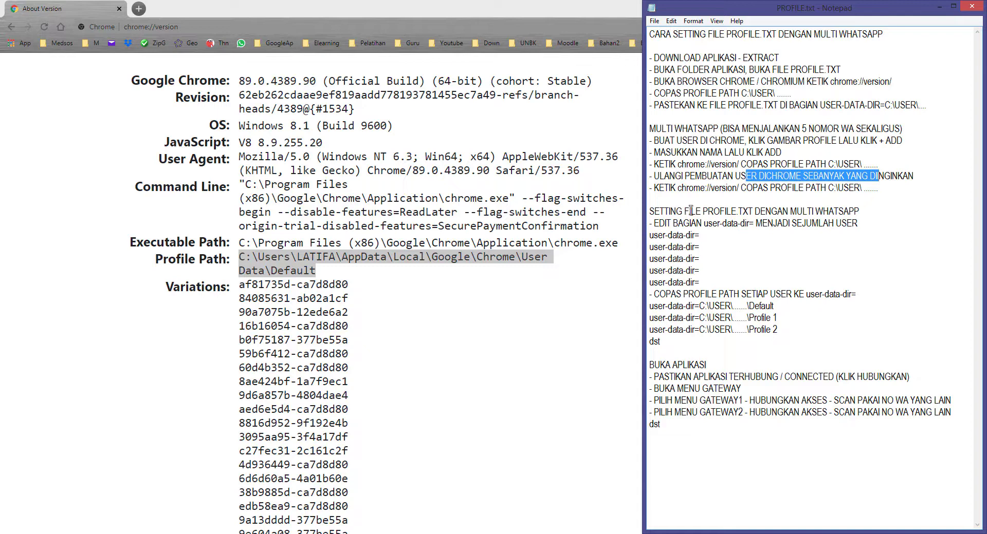
# Step: Open profile.txt from the master_app folder and place its window beside the PROFILE.txt instructions
pyautogui.moveTo(660, 211); pyautogui.dragTo(754, 211)
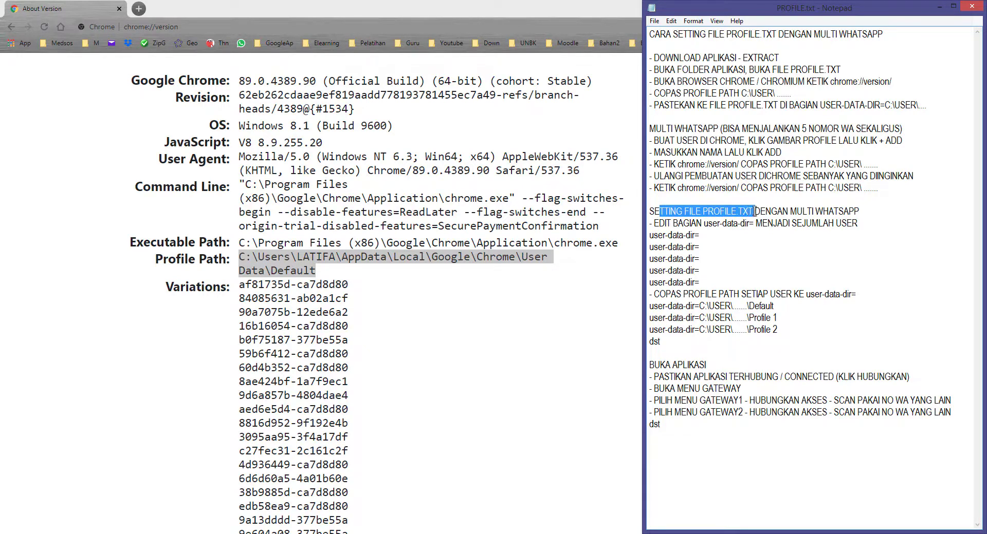
pyautogui.click(159, 533)
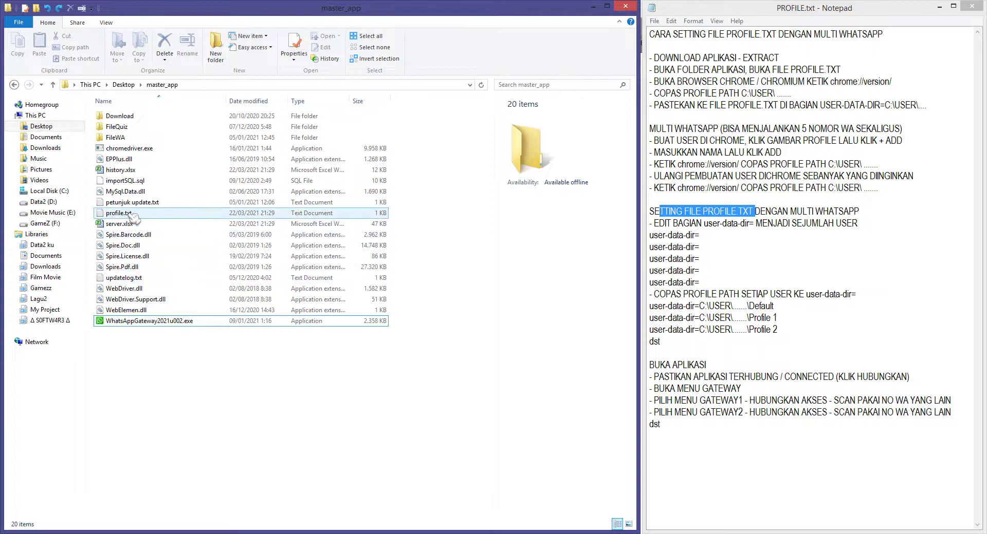
pyautogui.doubleClick(123, 213)
pyautogui.moveTo(555, 160); pyautogui.dragTo(65, 165)
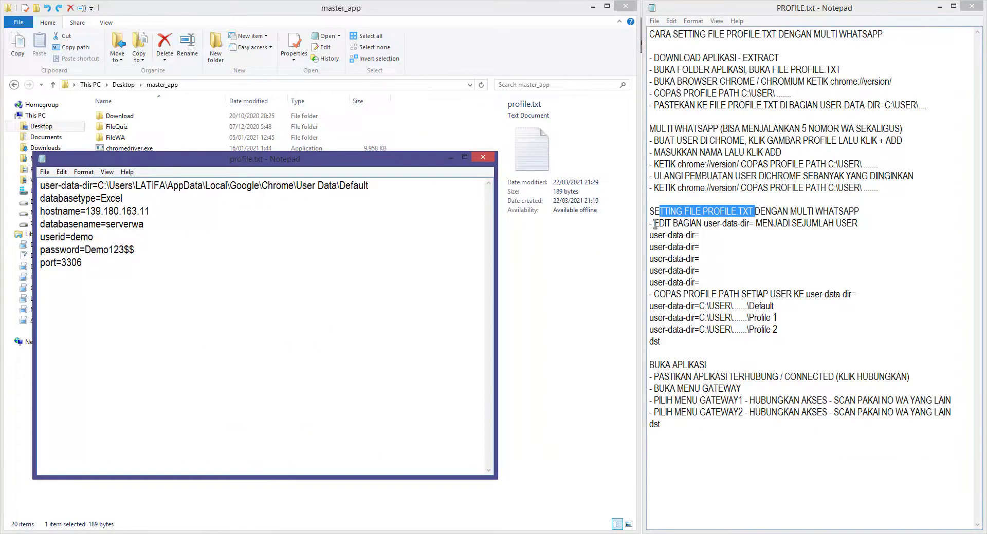
pyautogui.moveTo(654, 224); pyautogui.dragTo(837, 223)
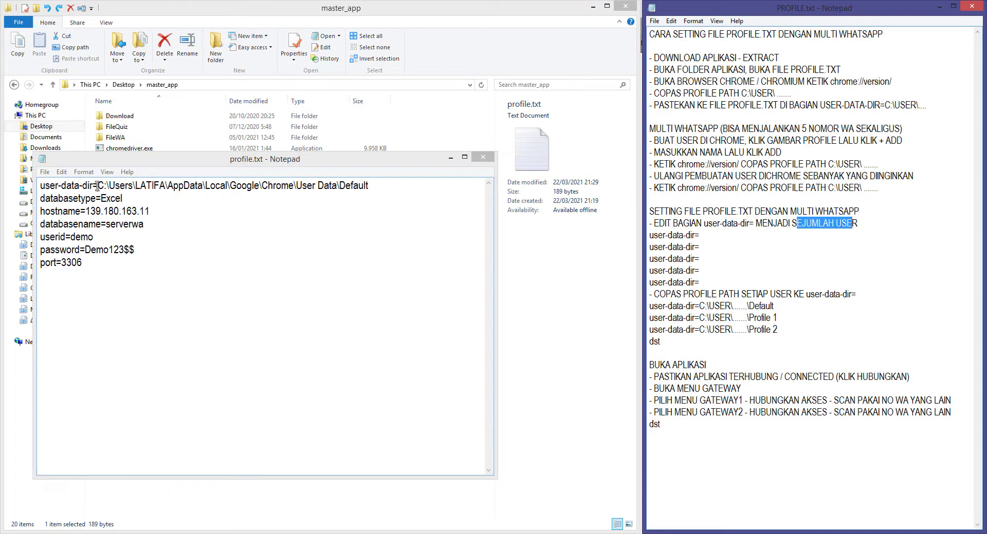
# Step: Add four empty "user-data-dir=" lines below the Default path line in profile.txt
pyautogui.moveTo(97, 186); pyautogui.dragTo(52, 186)
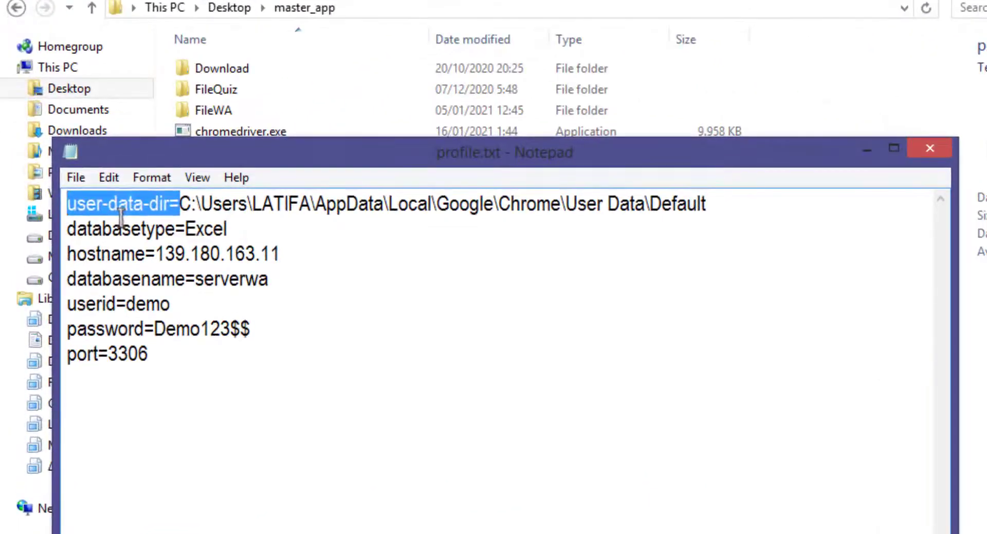
pyautogui.press('End')
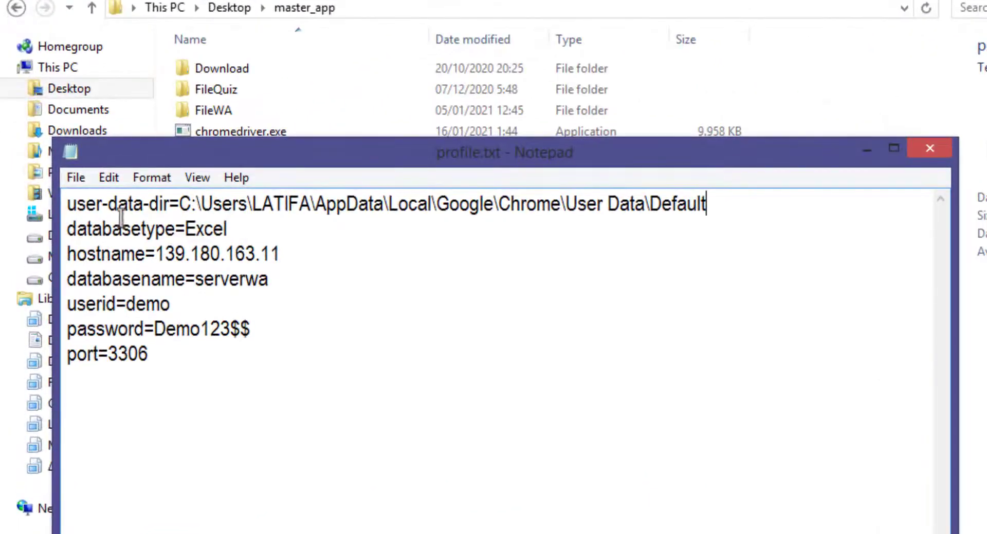
pyautogui.press('Return')
pyautogui.write('user-data-dir=')
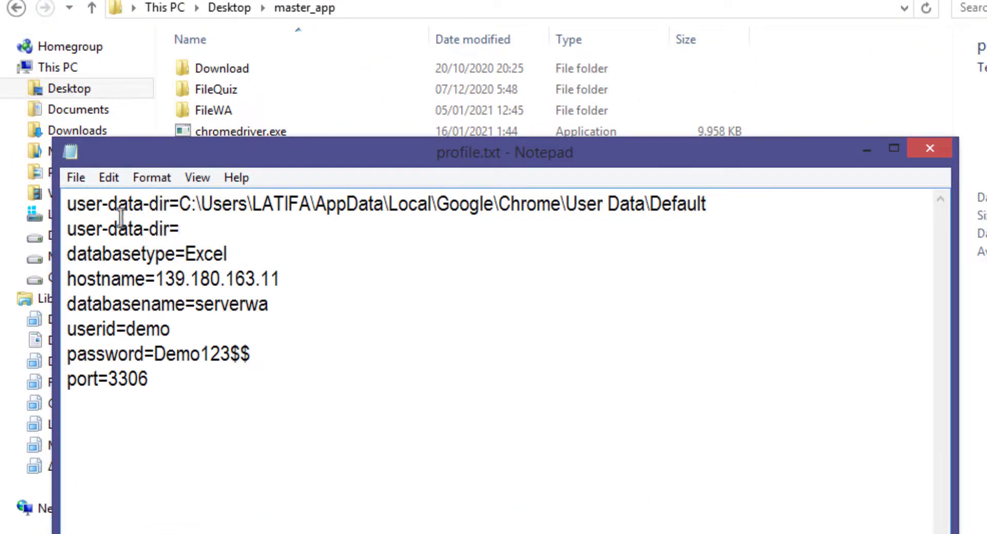
pyautogui.press('Return')
pyautogui.write('user-data-dir=')
pyautogui.press('Return')
pyautogui.write('user-data-dir=')
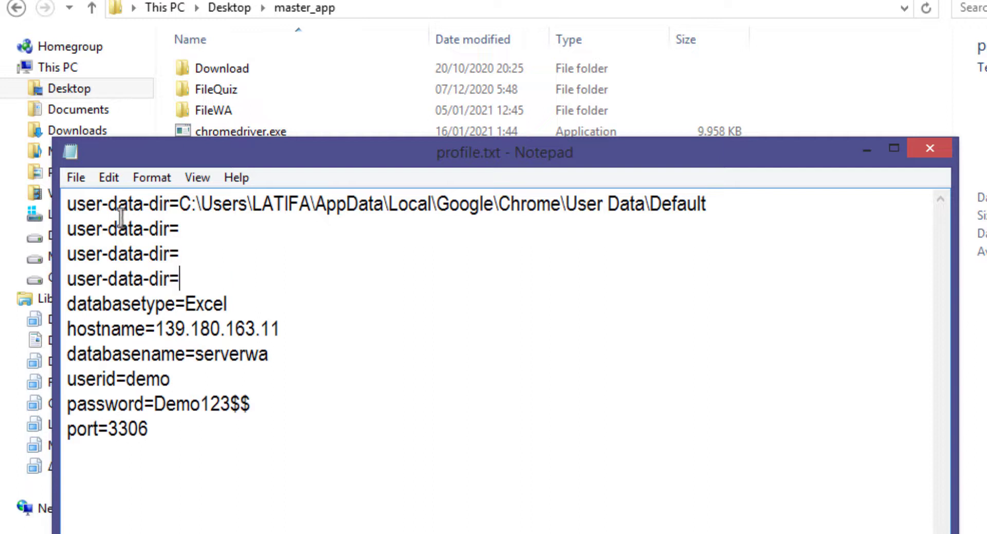
pyautogui.press('Return')
pyautogui.write('user-data-dir=')
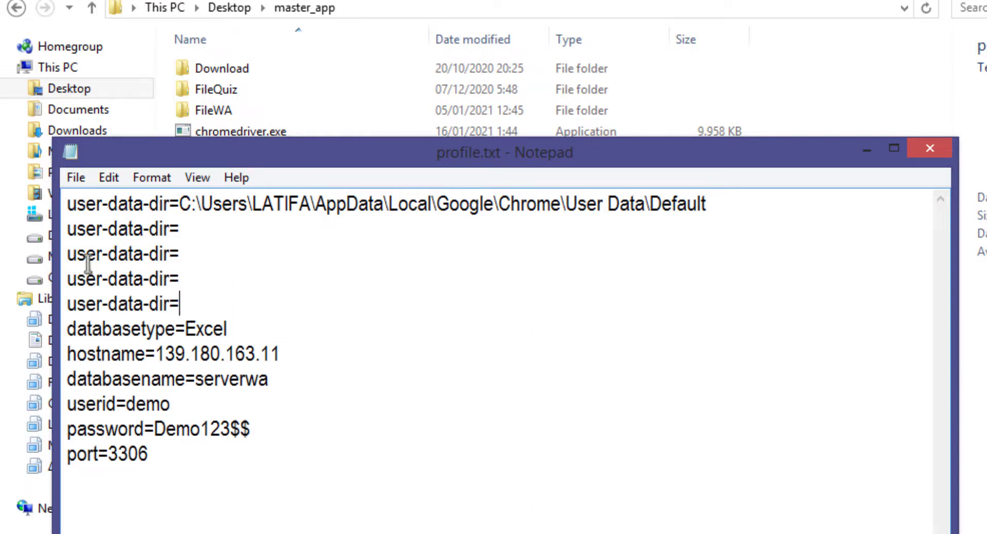
pyautogui.moveTo(198, 229); pyautogui.dragTo(152, 258)
pyautogui.moveTo(98, 279); pyautogui.dragTo(152, 284)
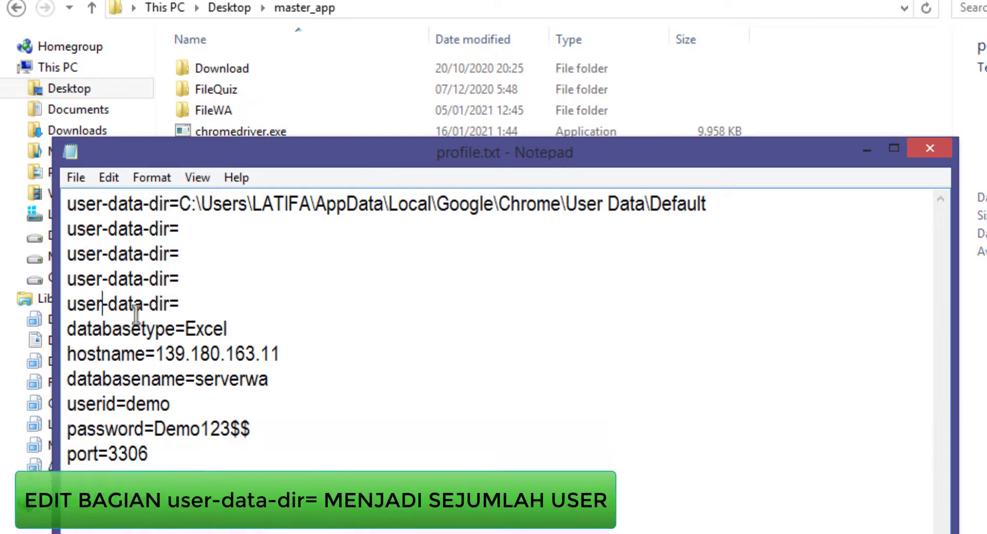
pyautogui.moveTo(102, 304); pyautogui.dragTo(143, 304)
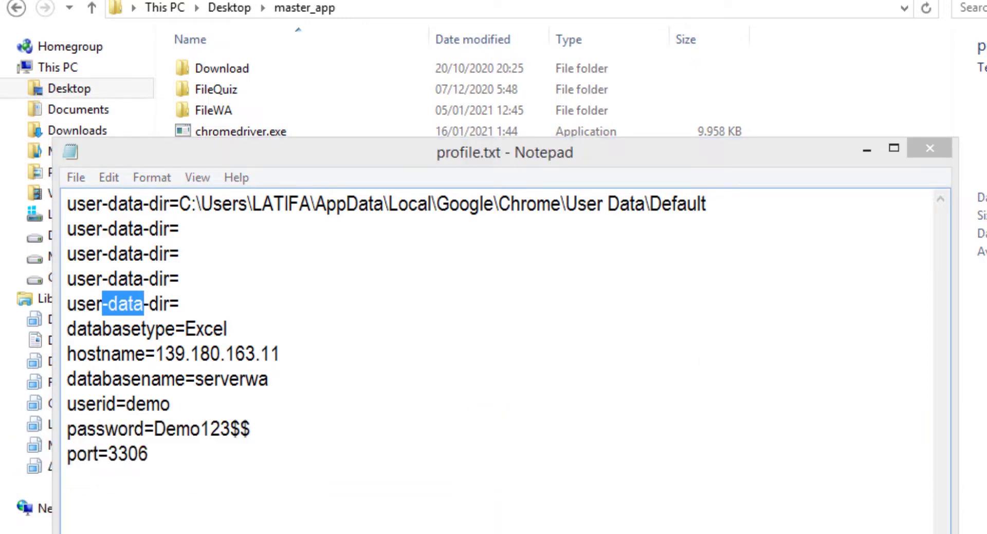
# Step: Copy the path ending in Profile 2 from the Notepad list into the second user-data-dir line of profile.txt
pyautogui.hotkey('alt', 'Tab')
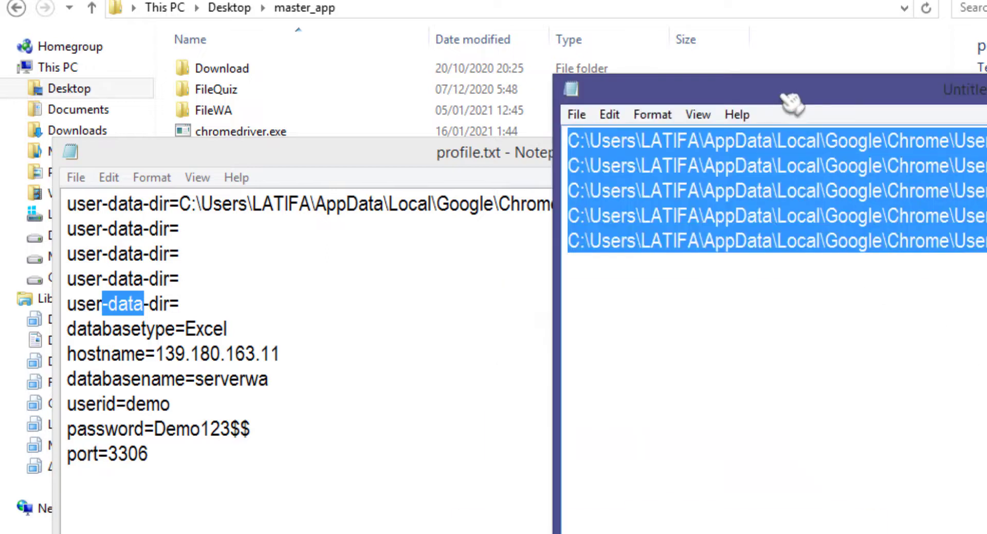
pyautogui.moveTo(786, 98); pyautogui.dragTo(678, 248)
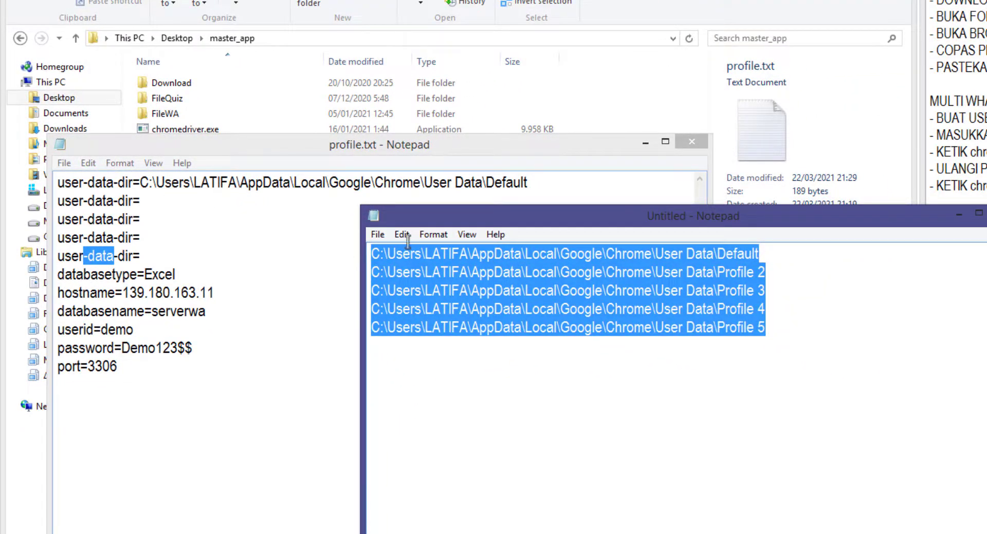
pyautogui.moveTo(787, 271); pyautogui.dragTo(368, 271)
pyautogui.hotkey('ctrl', 'c')
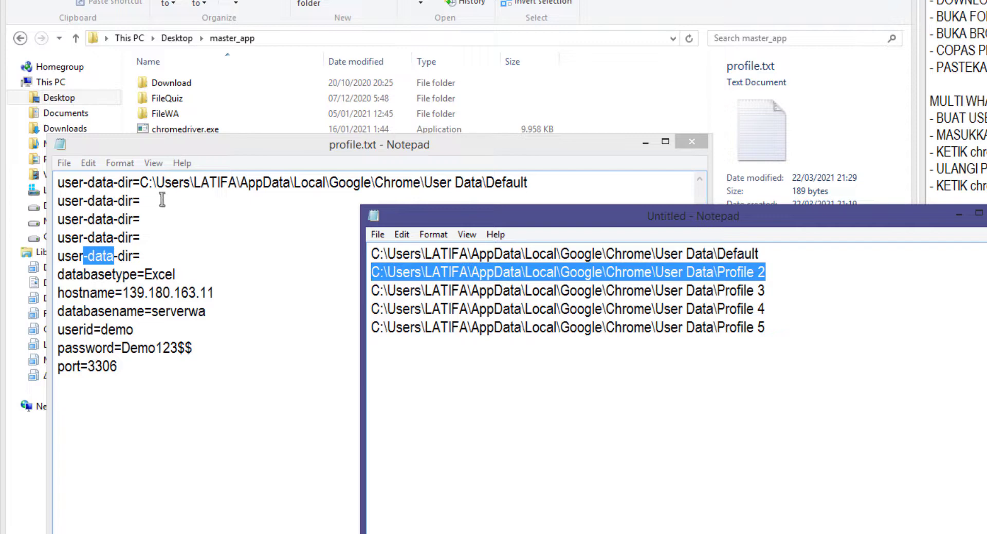
pyautogui.click(188, 202)
pyautogui.hotkey('ctrl', 'v')
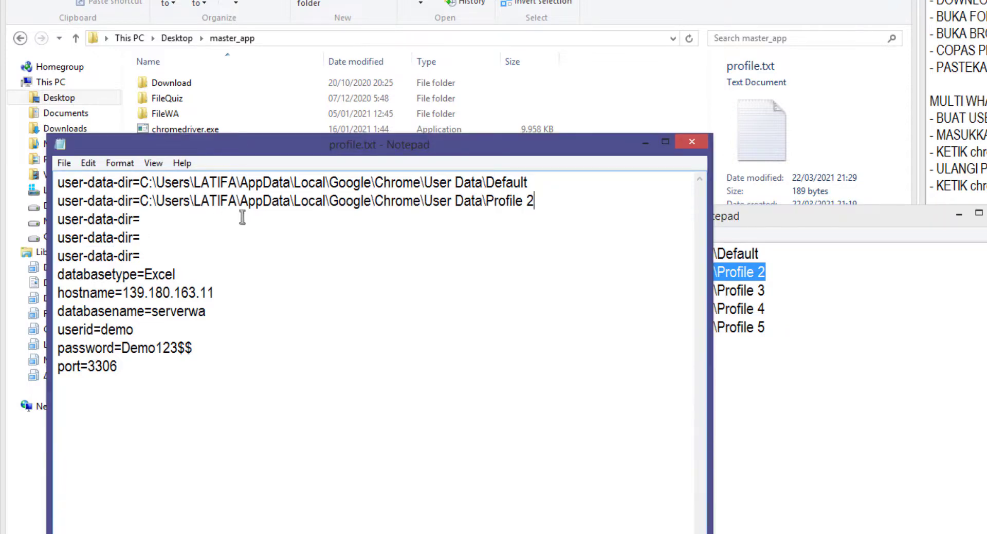
# Step: Fill the three remaining user-data-dir lines of profile.txt with the paths ending in Profile 3, Profile 4 and Profile 5
pyautogui.click(190, 219)
pyautogui.hotkey('ctrl', 'v')
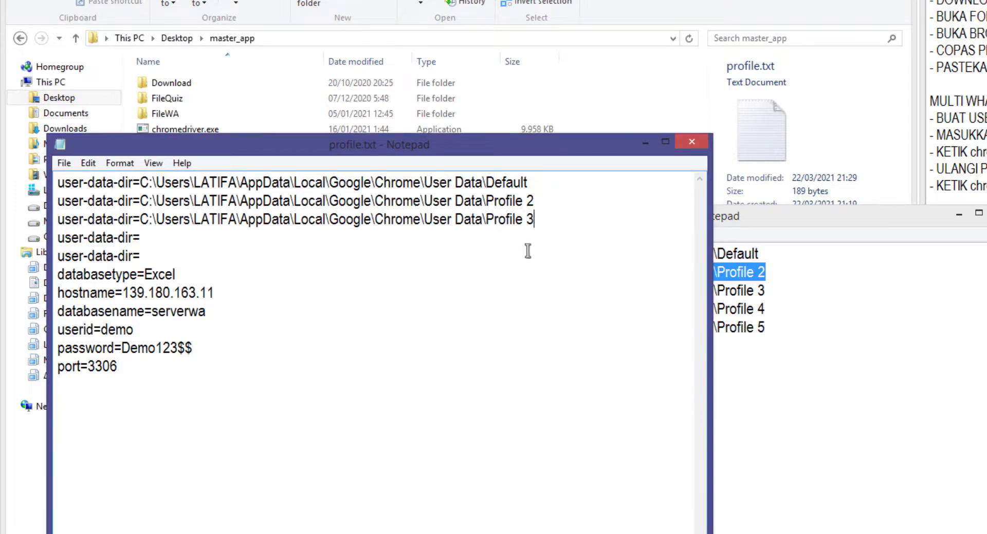
pyautogui.click(294, 242)
pyautogui.hotkey('ctrl', 'v')
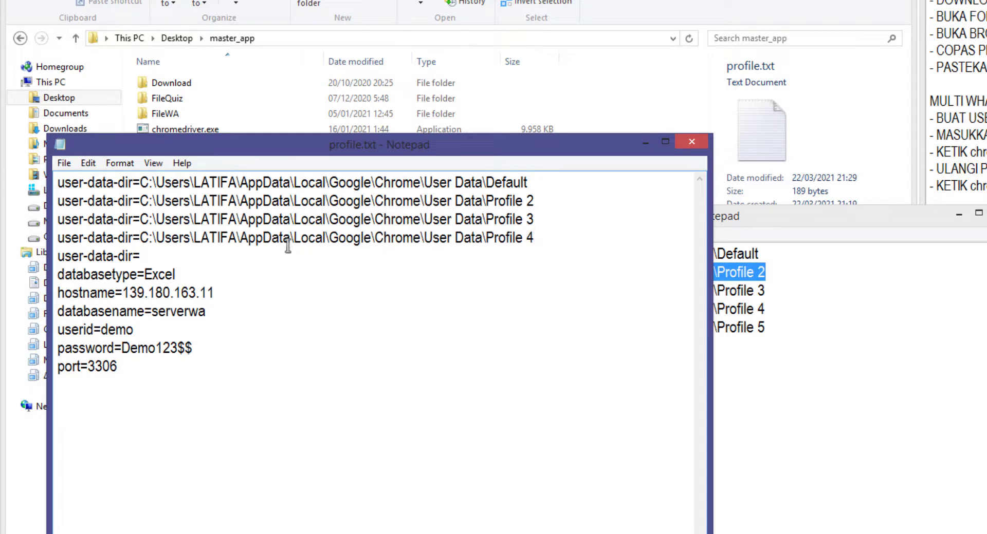
pyautogui.click(229, 257)
pyautogui.hotkey('ctrl', 'v')
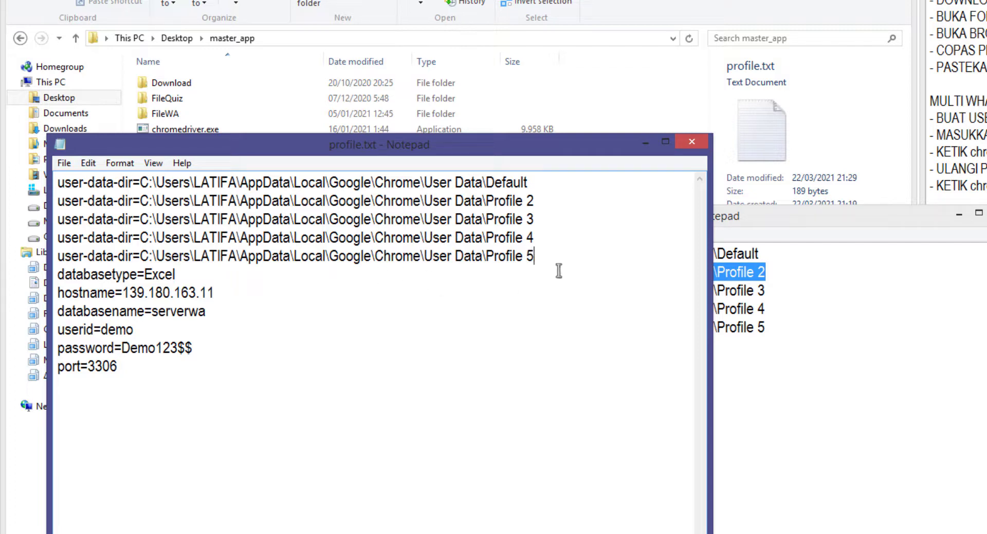
# Step: Check the endings of the five user-data-dir paths in profile.txt
pyautogui.moveTo(553, 257); pyautogui.dragTo(483, 257)
pyautogui.moveTo(543, 239); pyautogui.dragTo(428, 242)
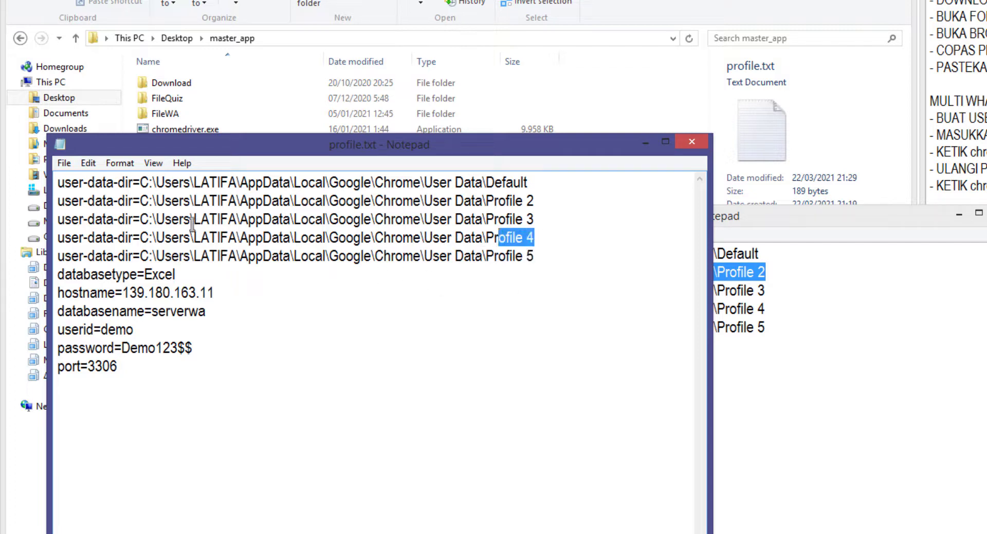
pyautogui.moveTo(192, 224); pyautogui.dragTo(500, 278)
pyautogui.click(559, 227)
pyautogui.click(543, 200)
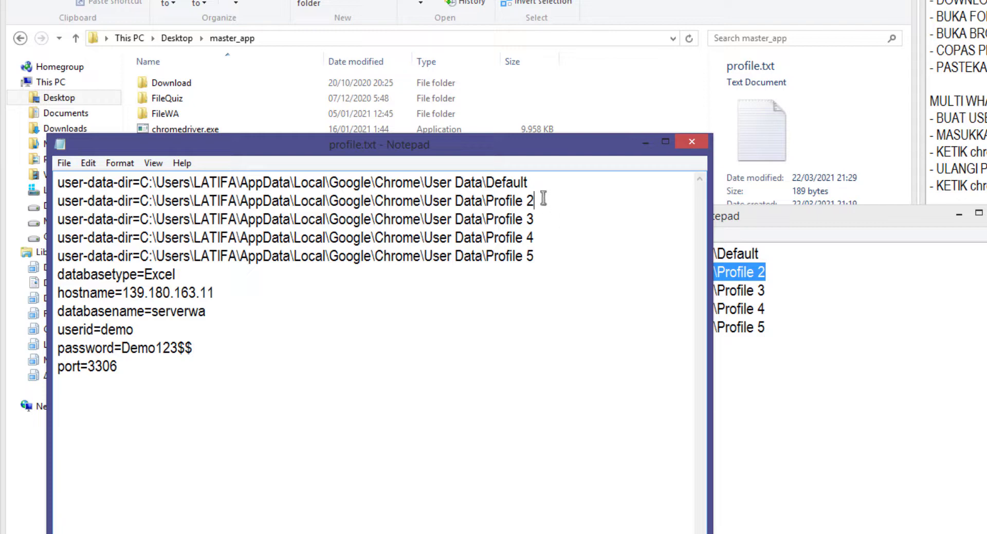
pyautogui.moveTo(554, 274); pyautogui.dragTo(474, 171)
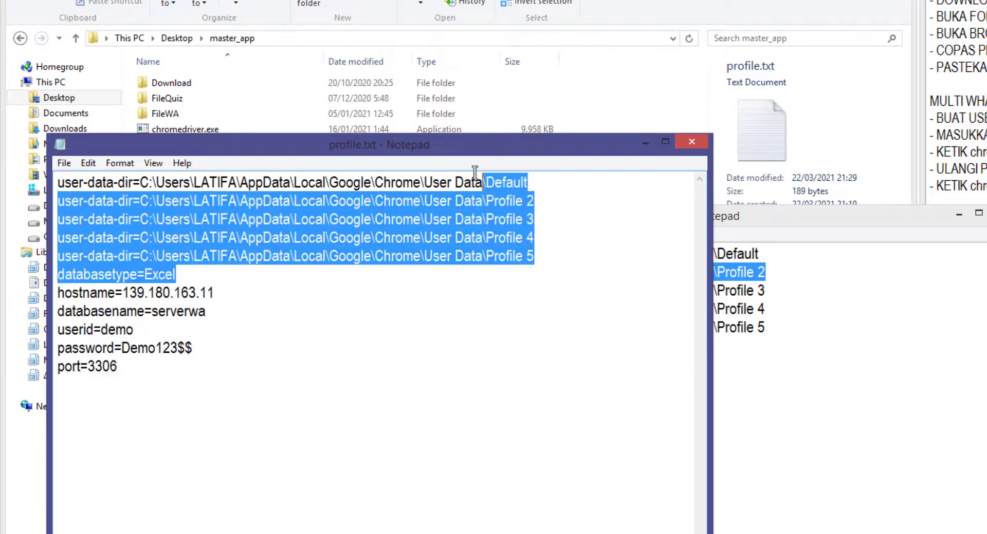
pyautogui.click(578, 226)
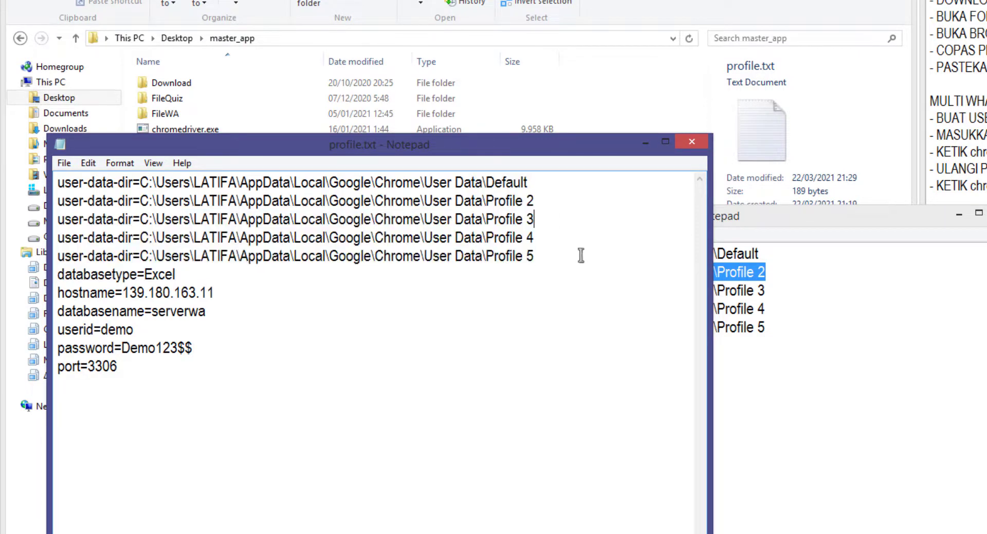
# Step: Close profile.txt with its changes saved and minimize the untitled Notepad path list
pyautogui.click(692, 143)
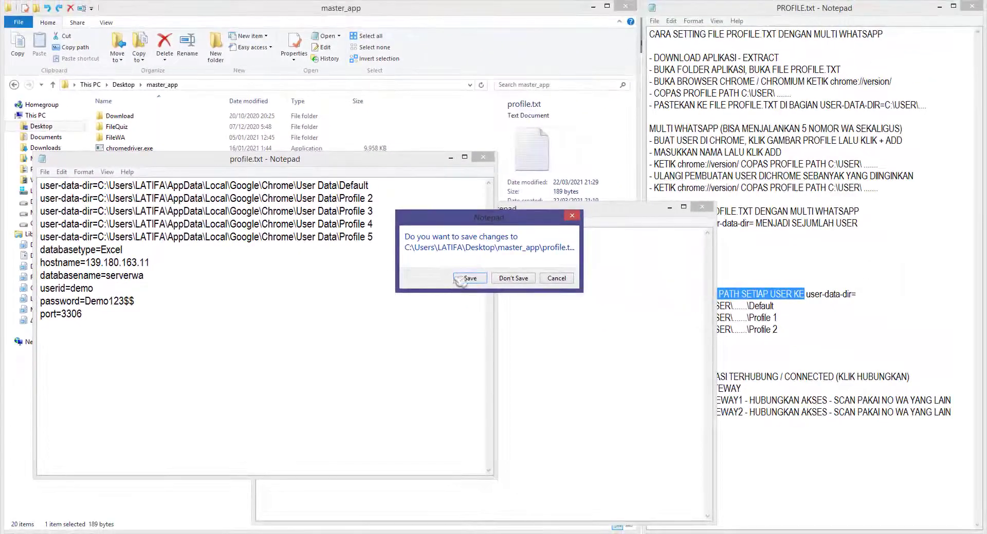
pyautogui.click(471, 280)
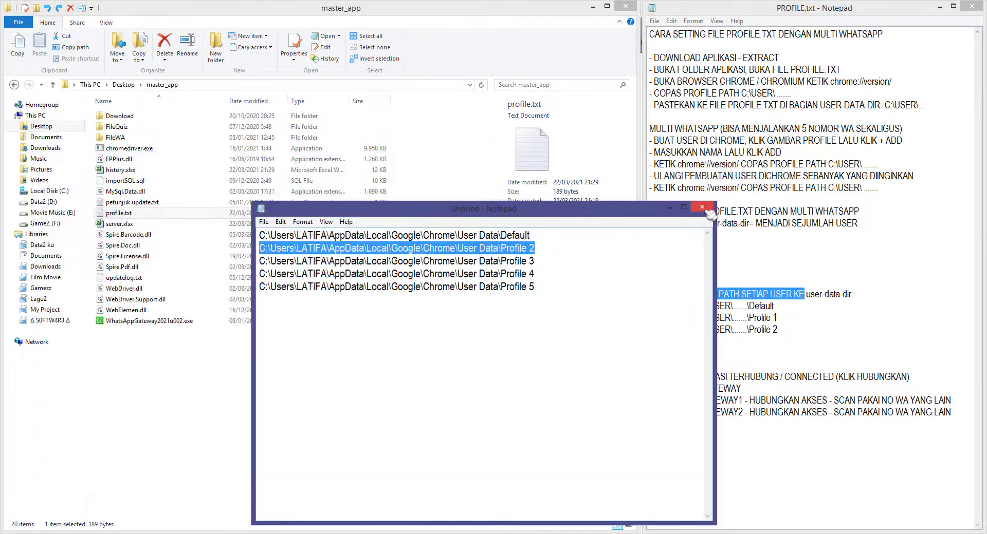
pyautogui.click(669, 207)
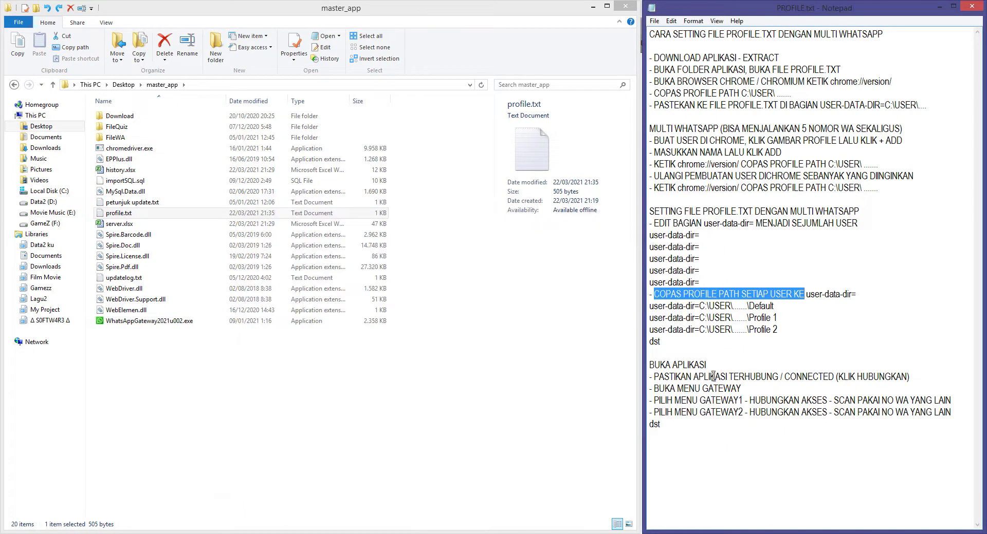
# Step: Launch WhatsAppGateway2021u006c.exe from the master_app folder and move its window clear of the WhatsApp Web chat list
pyautogui.click(684, 355)
pyautogui.moveTo(653, 365); pyautogui.dragTo(717, 364)
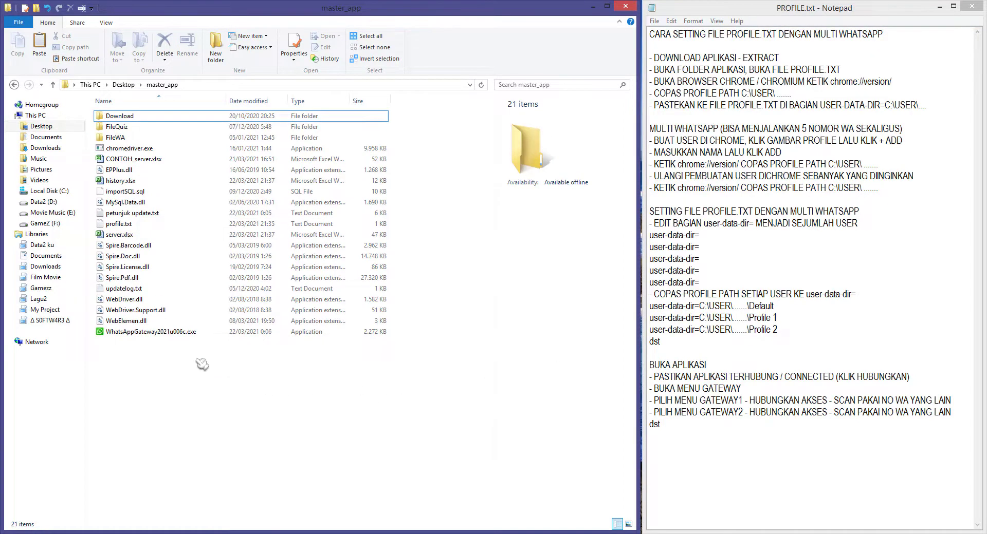
pyautogui.doubleClick(181, 336)
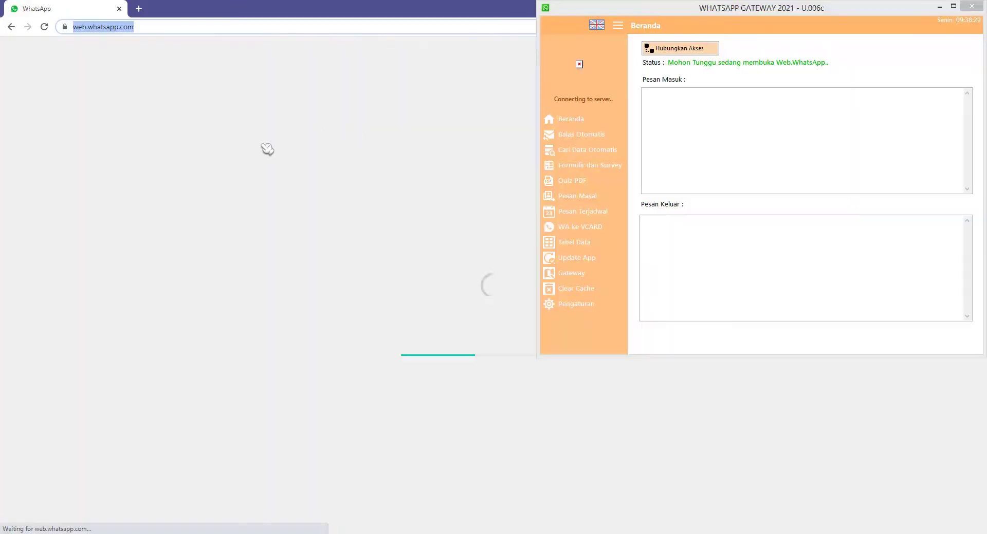
pyautogui.moveTo(690, 11); pyautogui.dragTo(175, 177)
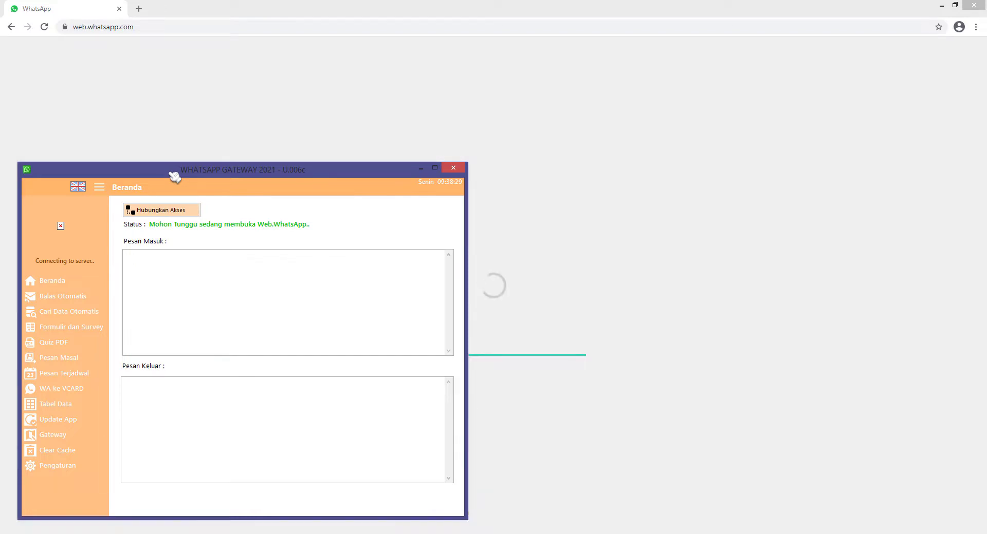
pyautogui.moveTo(175, 177); pyautogui.dragTo(630, 135)
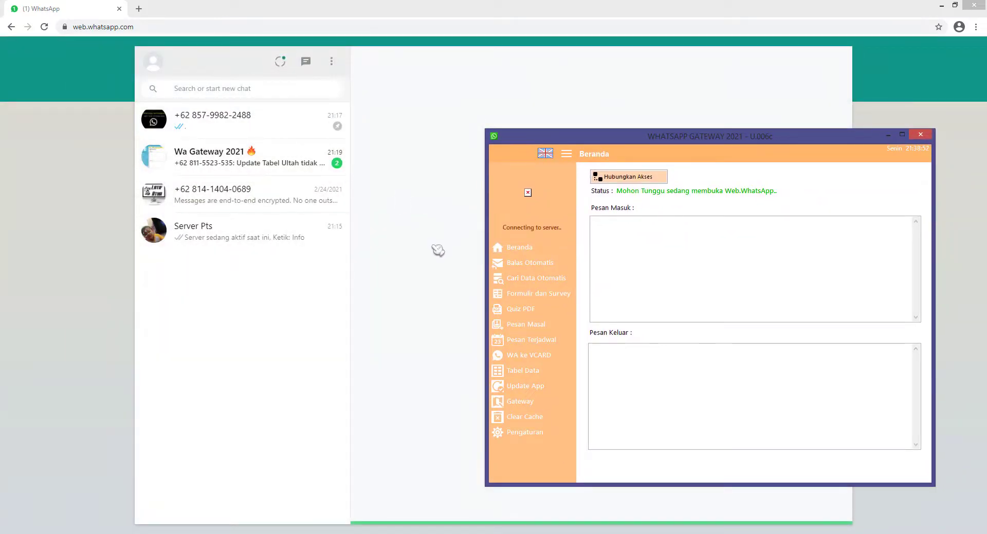
# Step: Place the gateway window beside the PROFILE.txt instructions and review the line about making sure the application is connected
pyautogui.click(257, 533)
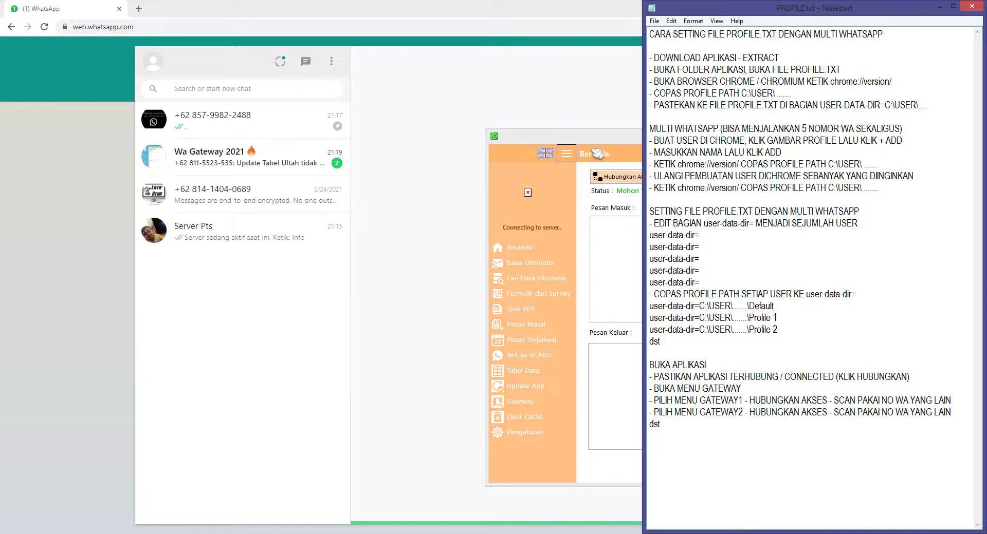
pyautogui.moveTo(591, 137); pyautogui.dragTo(178, 174)
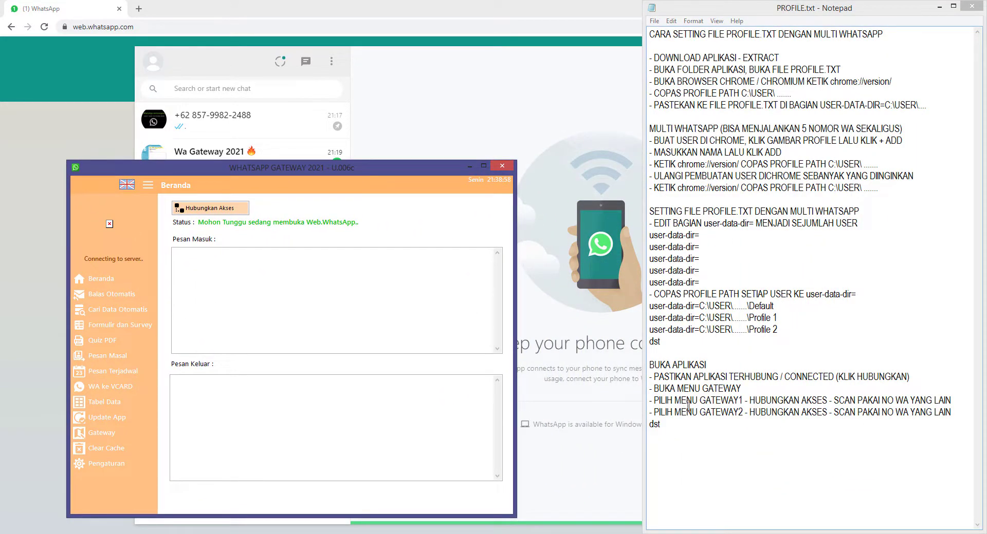
pyautogui.moveTo(720, 378); pyautogui.dragTo(824, 379)
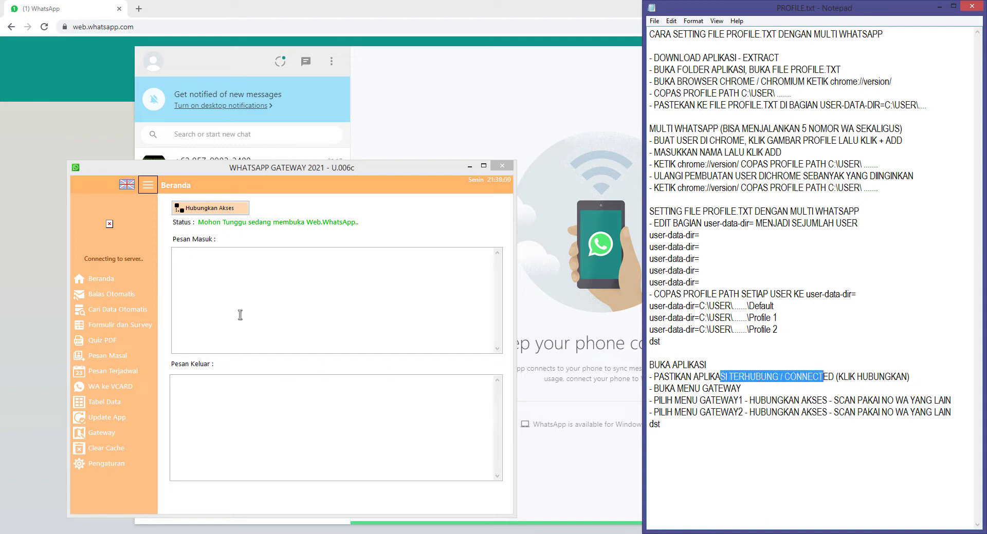
pyautogui.click(230, 293)
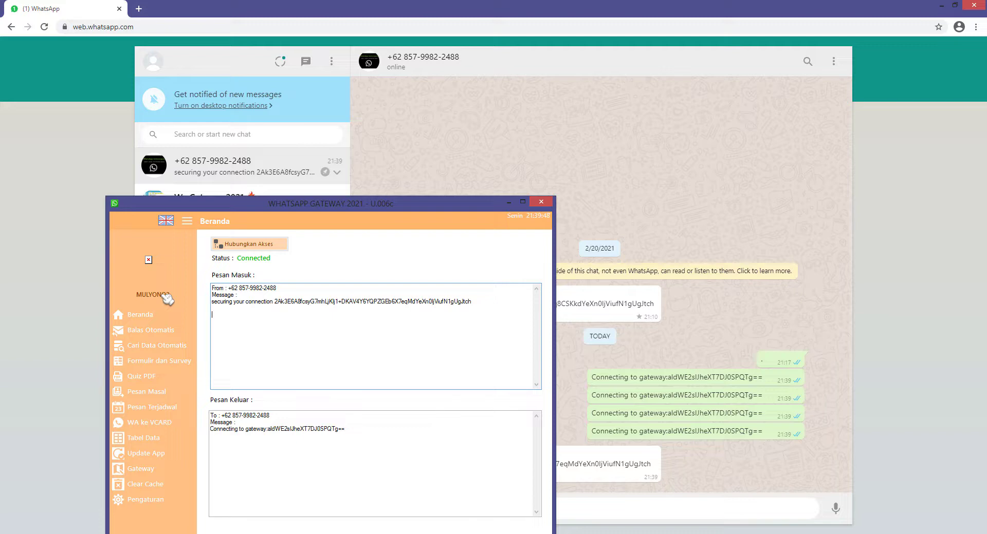
# Step: Review the BUKA MENU GATEWAY line in PROFILE.txt and open the Gateway page in the gateway application
pyautogui.hotkey('alt', 'Tab')
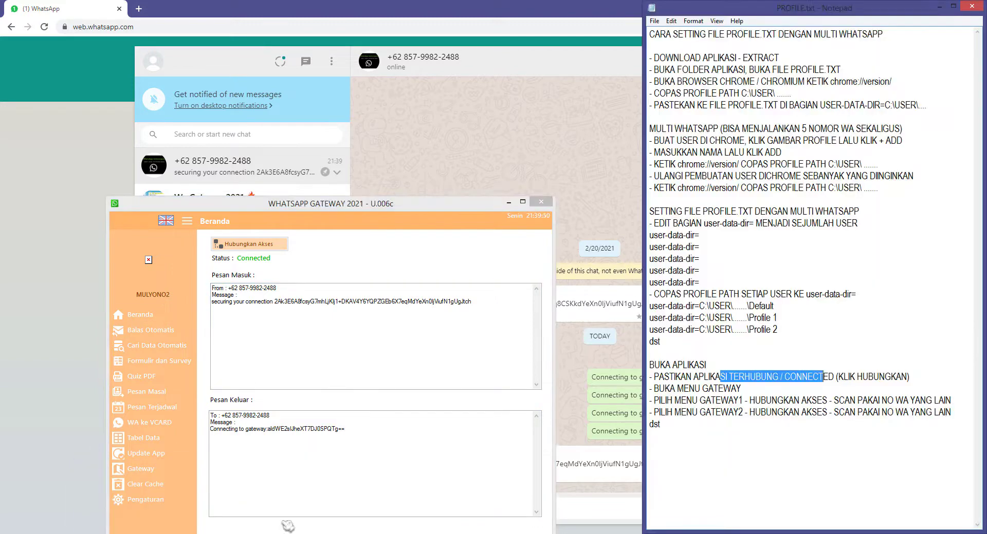
pyautogui.moveTo(655, 400); pyautogui.dragTo(743, 389)
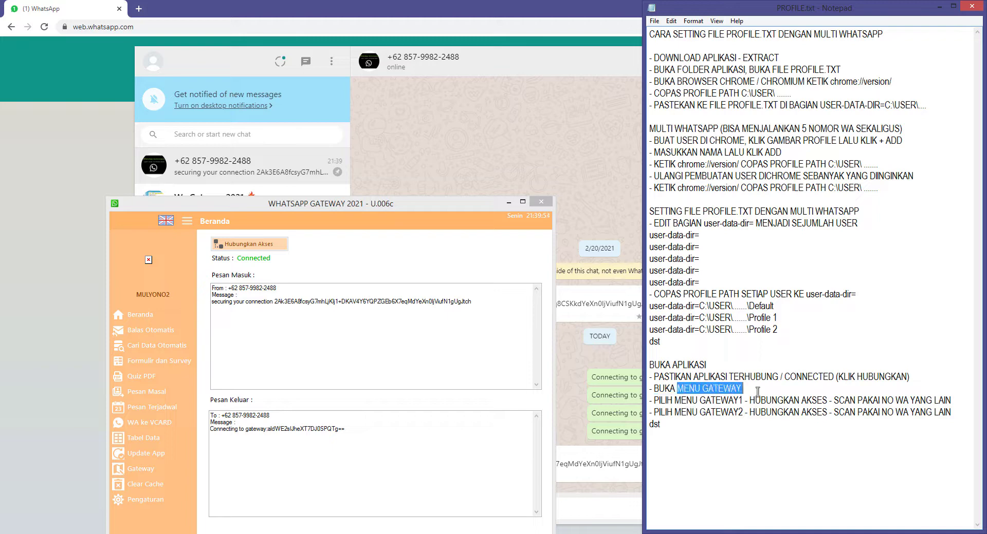
pyautogui.moveTo(430, 208); pyautogui.dragTo(705, 82)
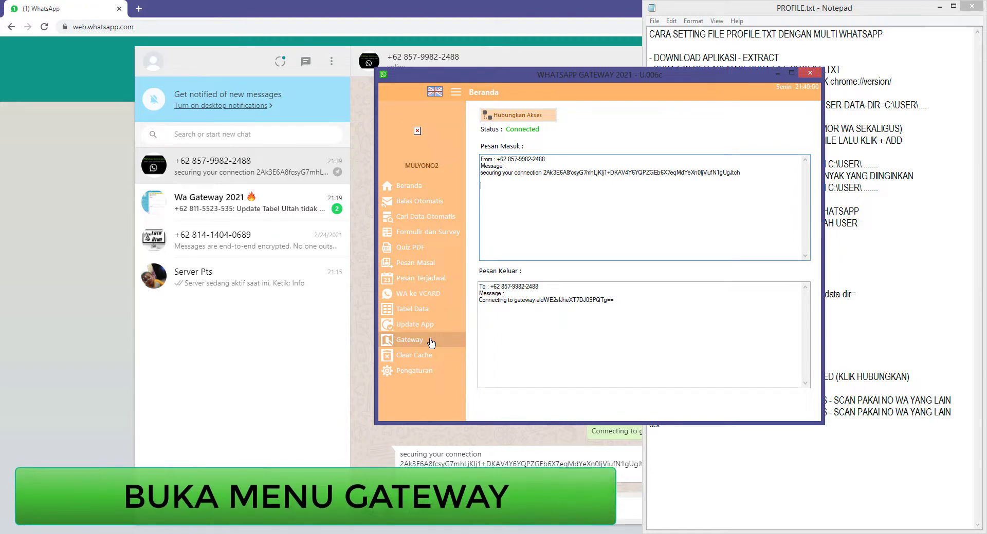
pyautogui.click(430, 342)
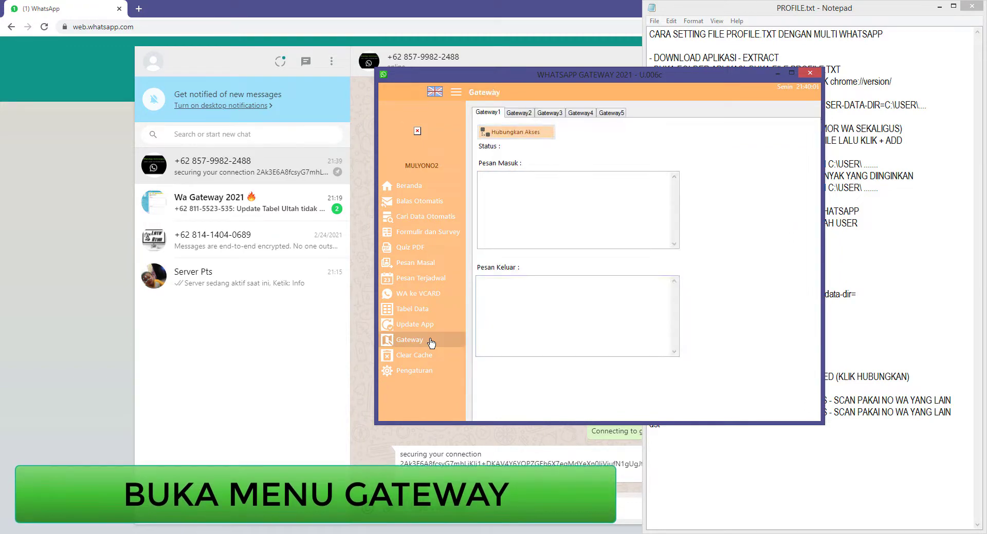
# Step: Look through the Gateway1 to Gateway5 pages and compare them with the connection instructions in PROFILE.txt
pyautogui.click(519, 112)
pyautogui.click(549, 113)
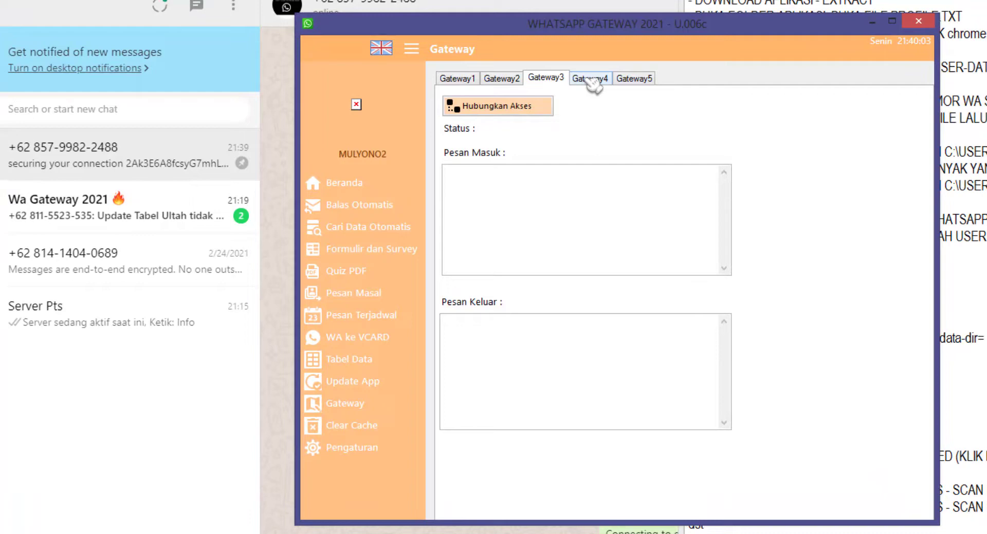
pyautogui.click(591, 79)
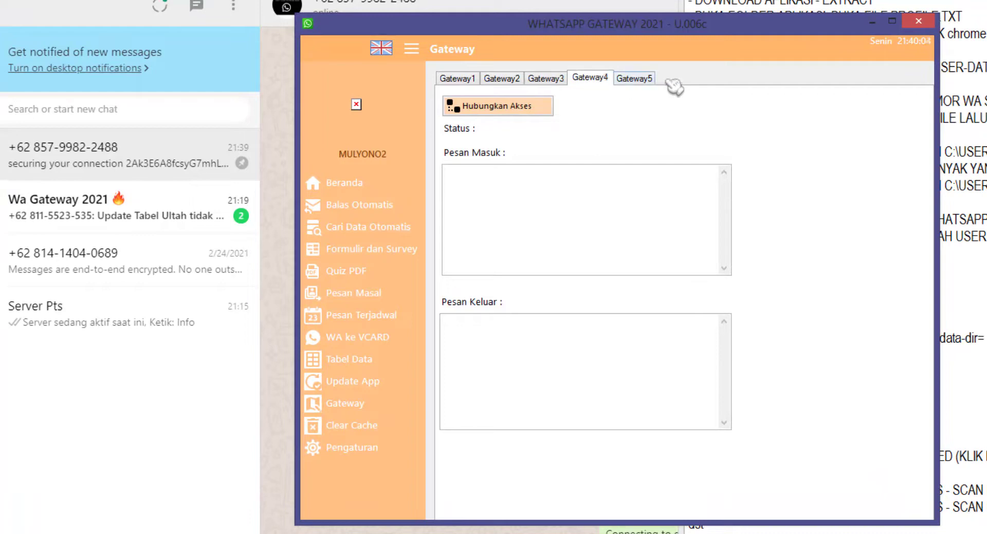
pyautogui.click(648, 82)
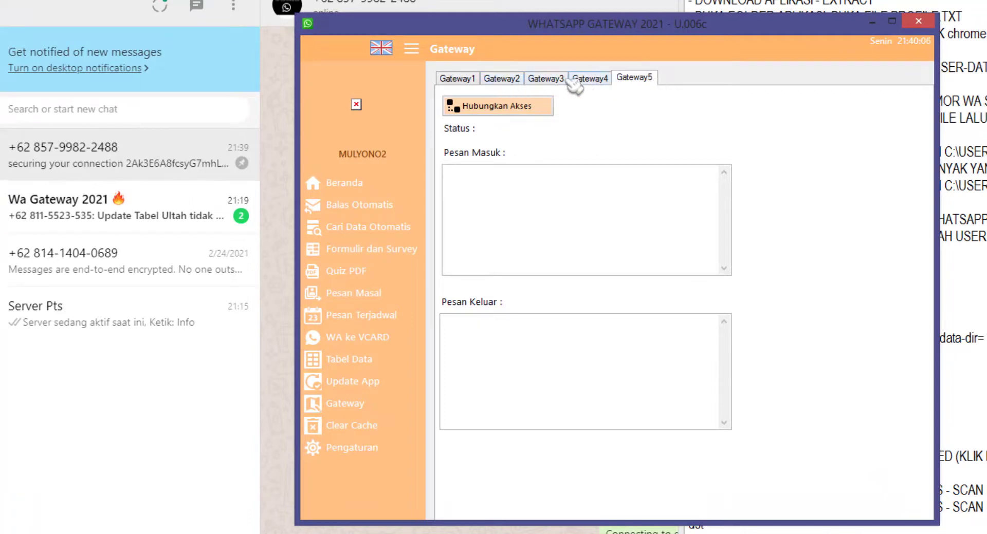
pyautogui.click(507, 79)
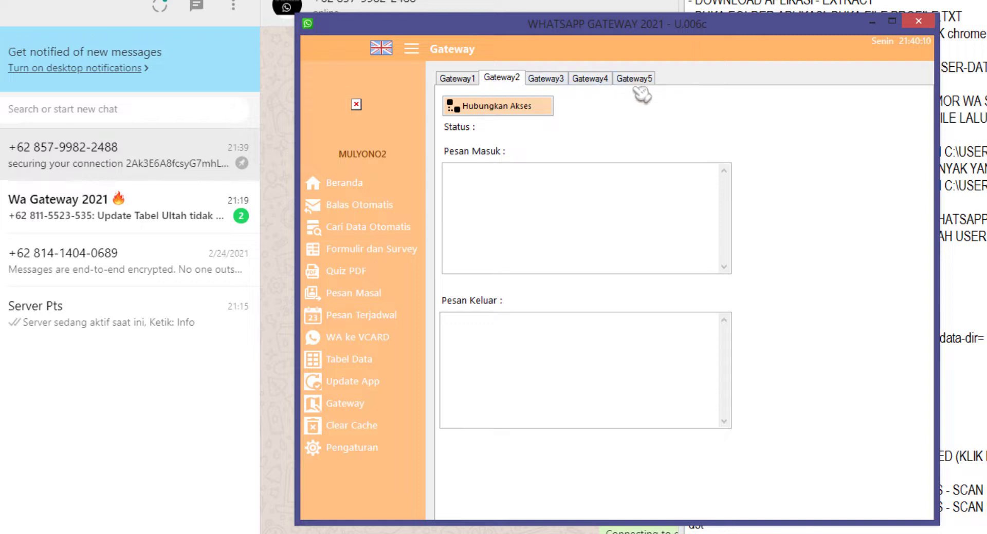
pyautogui.click(952, 392)
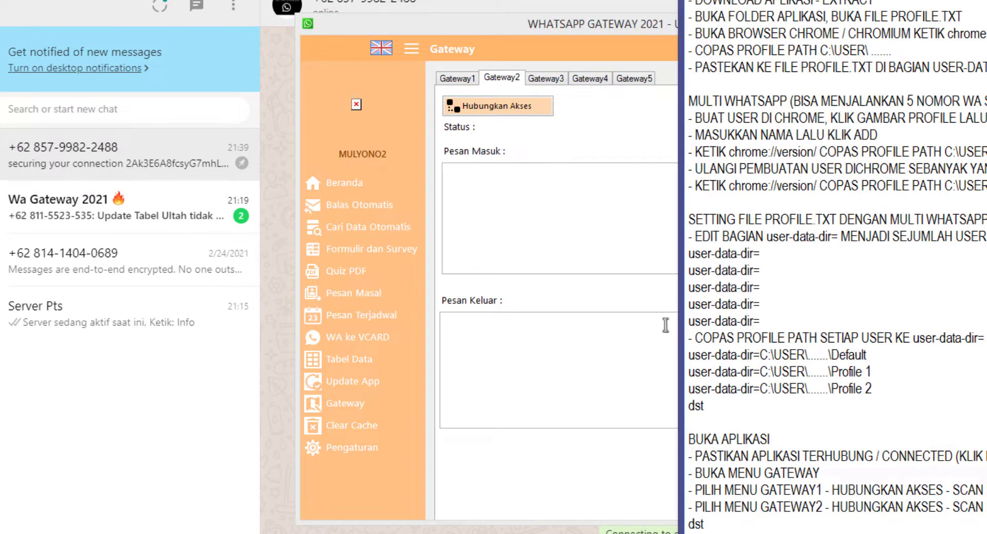
pyautogui.click(502, 79)
pyautogui.click(457, 79)
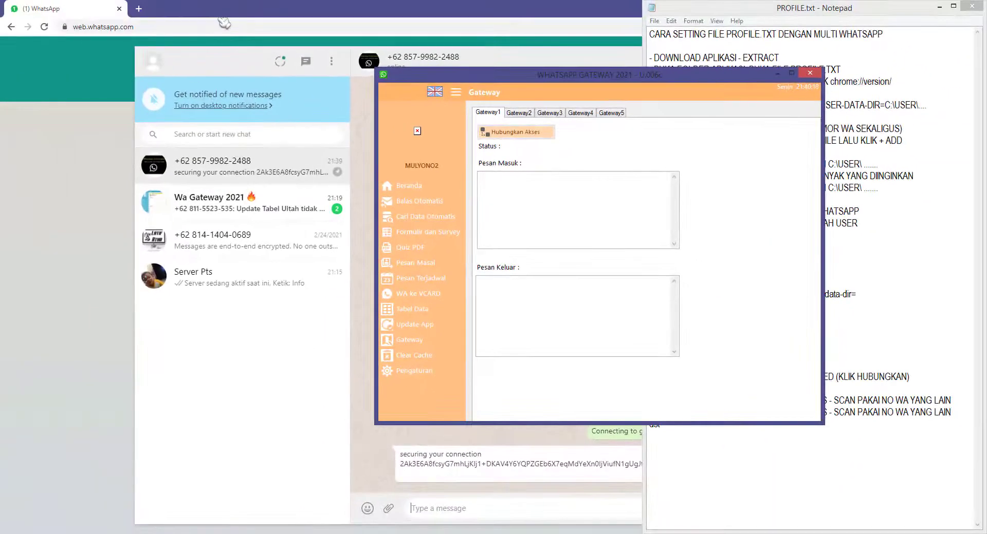
pyautogui.click(520, 113)
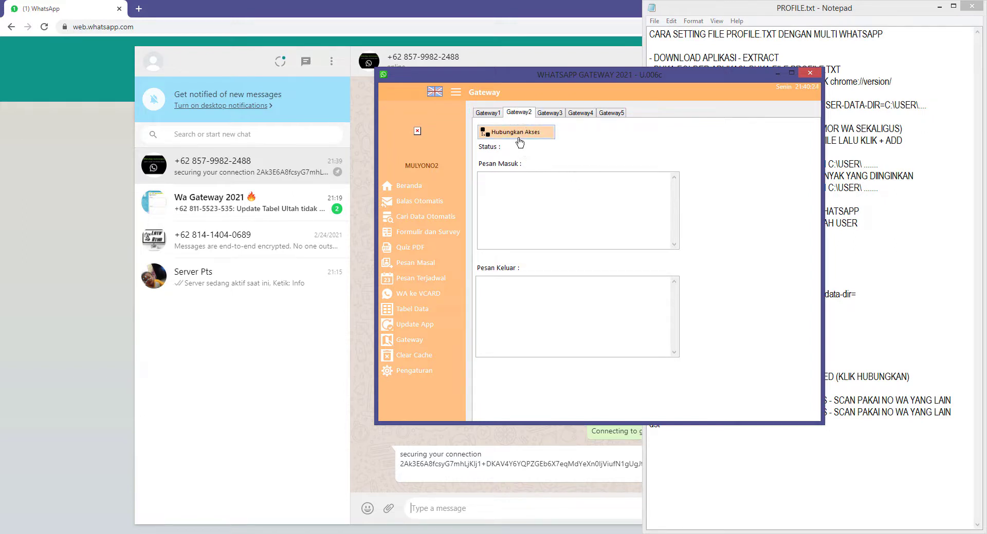
pyautogui.click(492, 114)
pyautogui.click(526, 114)
pyautogui.click(553, 116)
pyautogui.click(617, 115)
# Step: Start the access connection for Gateway2 and arrange its WhatsApp Web window and the gateway window so both can be used
pyautogui.click(518, 113)
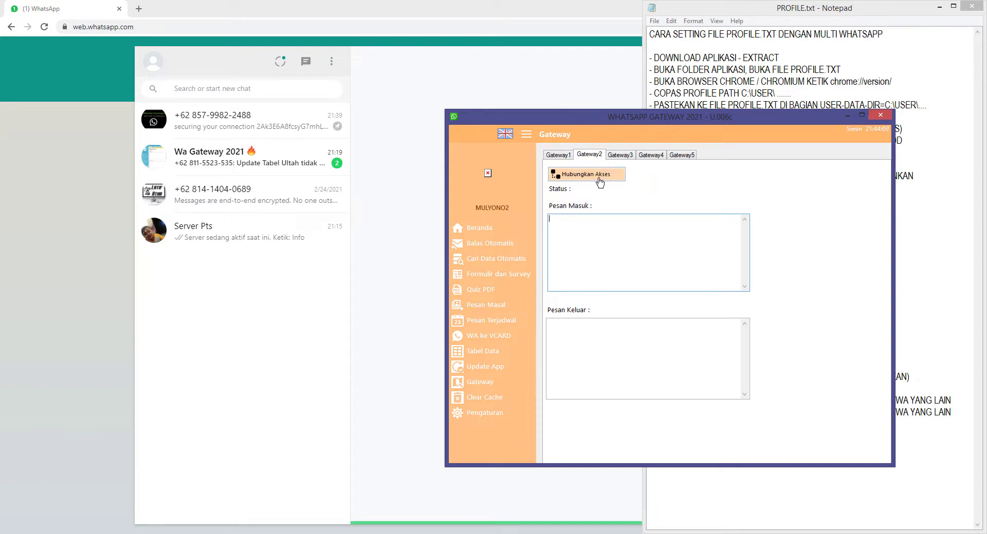
pyautogui.click(599, 181)
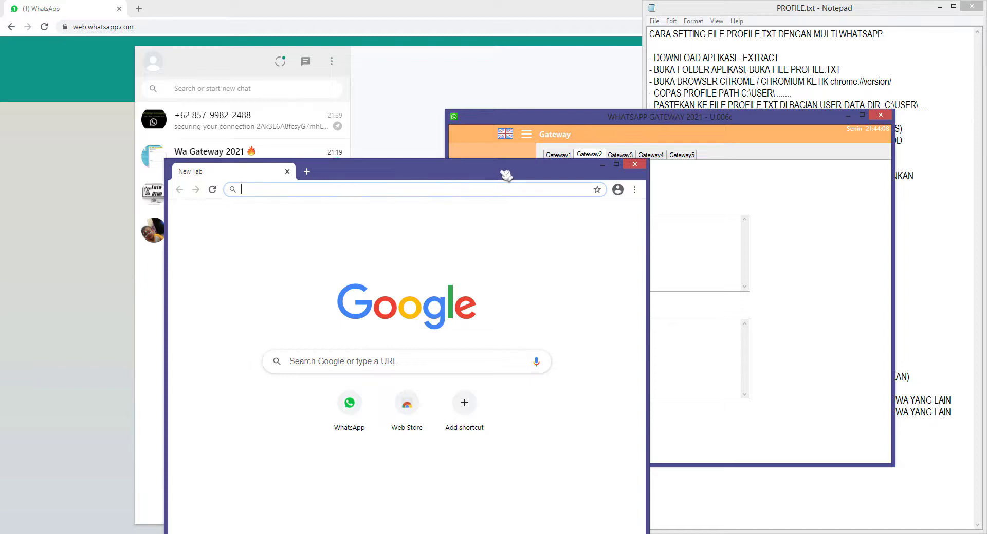
pyautogui.moveTo(506, 176); pyautogui.dragTo(331, 149)
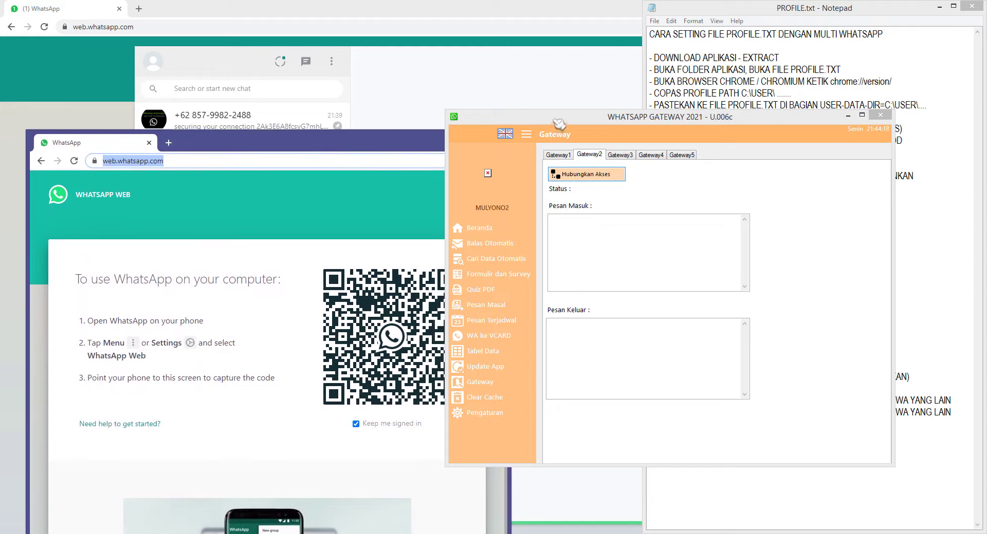
pyautogui.moveTo(562, 121); pyautogui.dragTo(645, 95)
pyautogui.moveTo(388, 150); pyautogui.dragTo(413, 160)
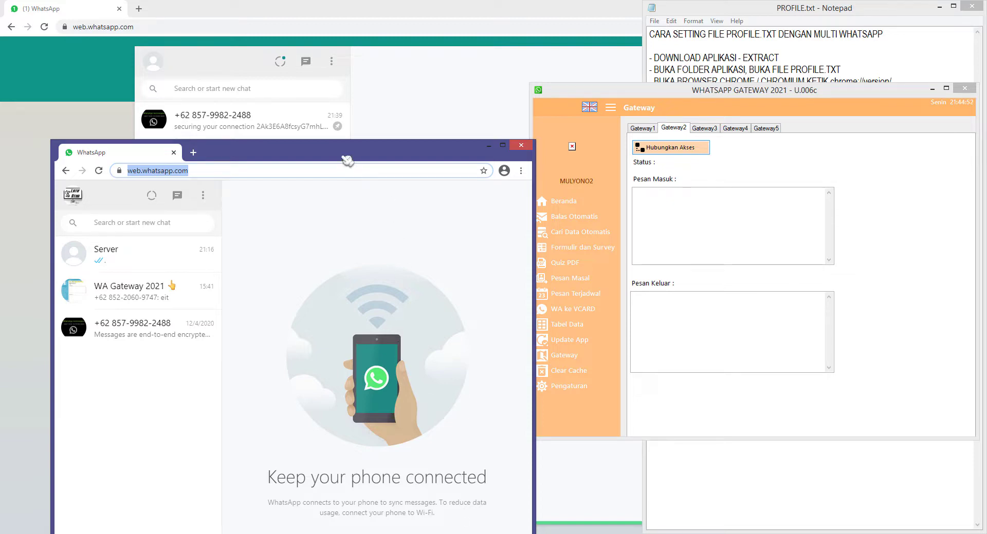
pyautogui.moveTo(347, 161); pyautogui.dragTo(432, 273)
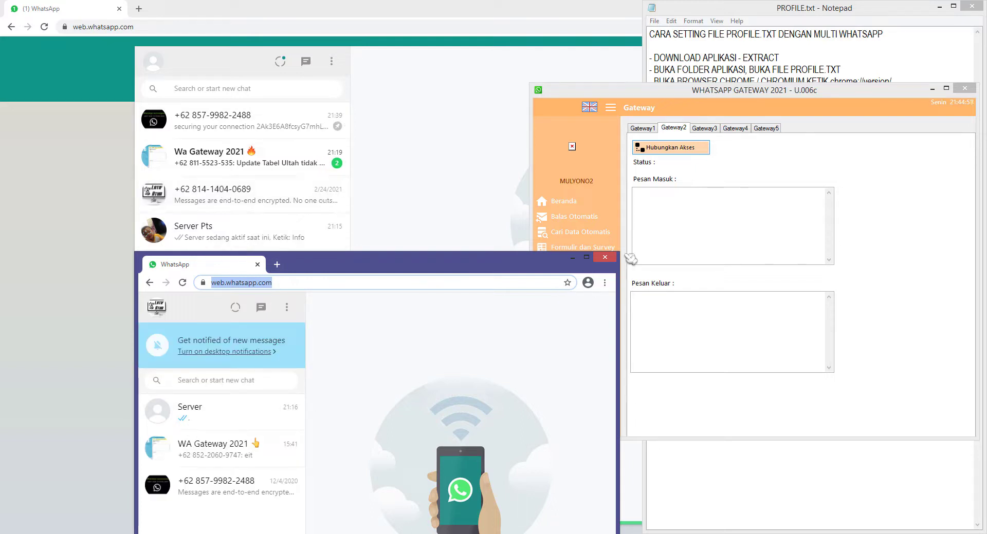
# Step: Start the access connection for Gateway3 and bring its WhatsApp Web window with the QR code to the front
pyautogui.click(708, 130)
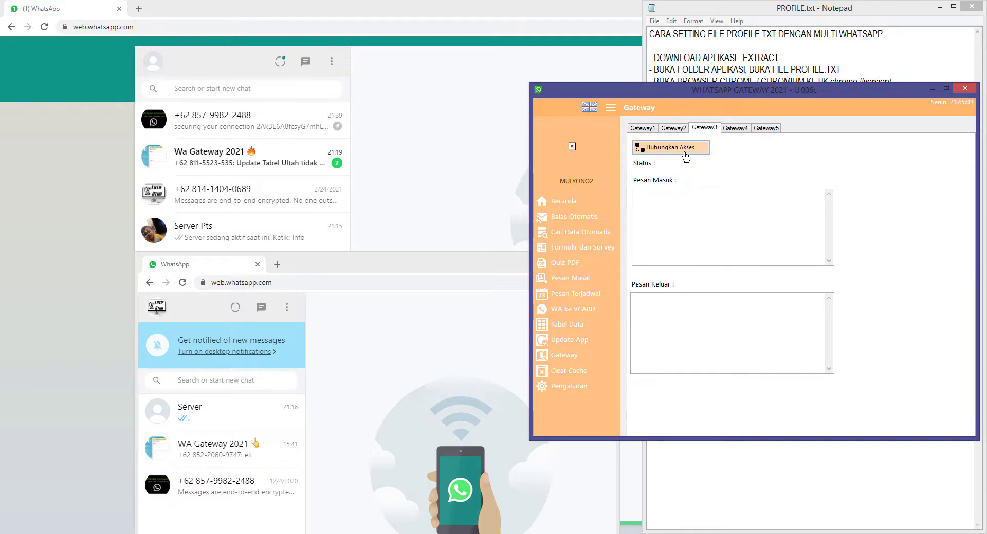
pyautogui.click(668, 148)
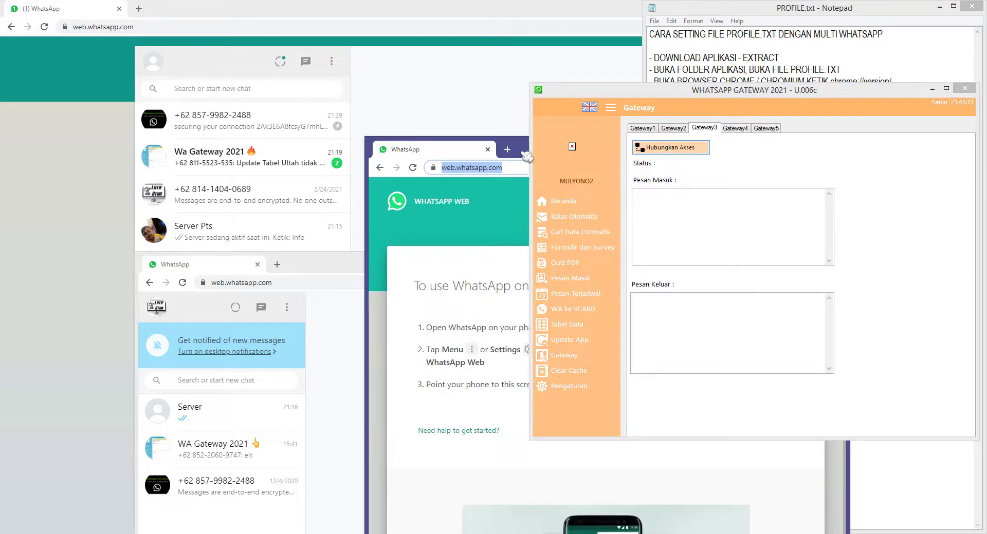
pyautogui.click(492, 226)
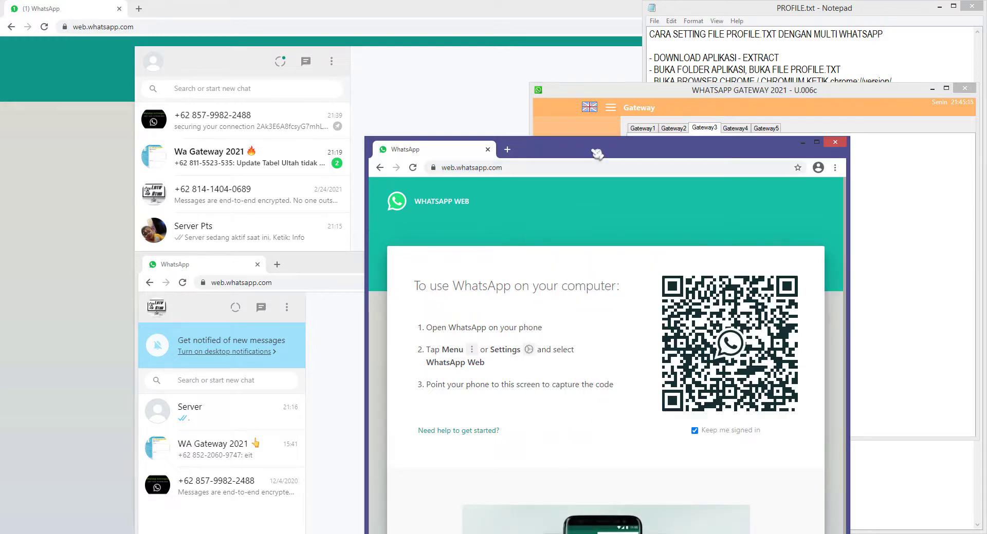
pyautogui.moveTo(596, 153); pyautogui.dragTo(579, 153)
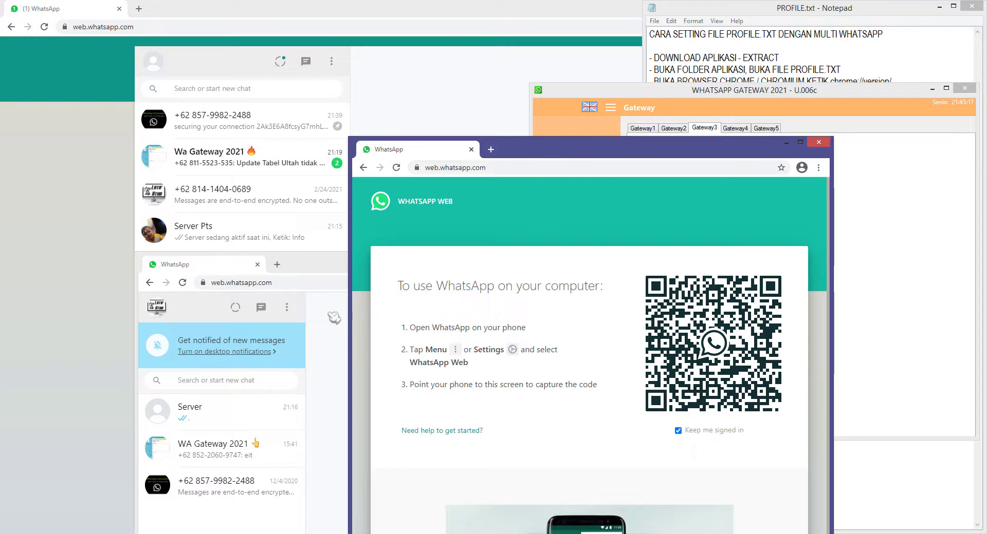
# Step: Start the access connection for Gateway4 and move its WhatsApp Web window beside the gateway window
pyautogui.click(736, 128)
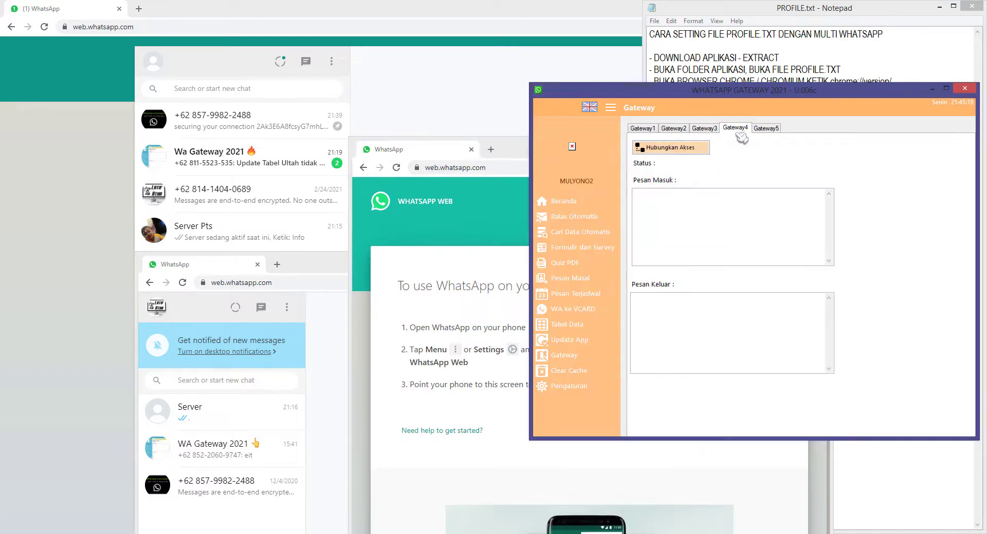
pyautogui.click(685, 149)
pyautogui.moveTo(371, 23); pyautogui.dragTo(399, 88)
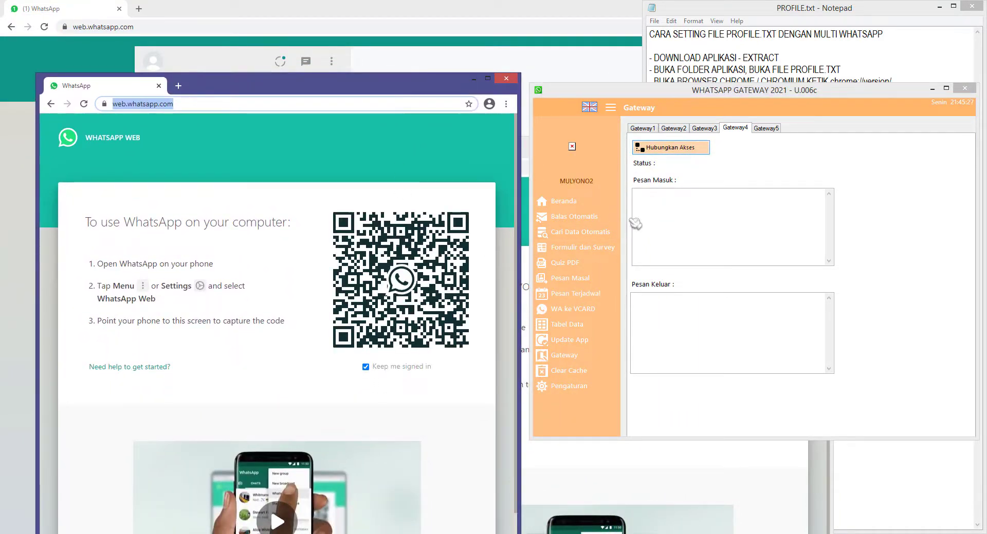
# Step: Start the access connection for Gateway5 and shrink its maximized WhatsApp Web window into a movable one
pyautogui.click(767, 129)
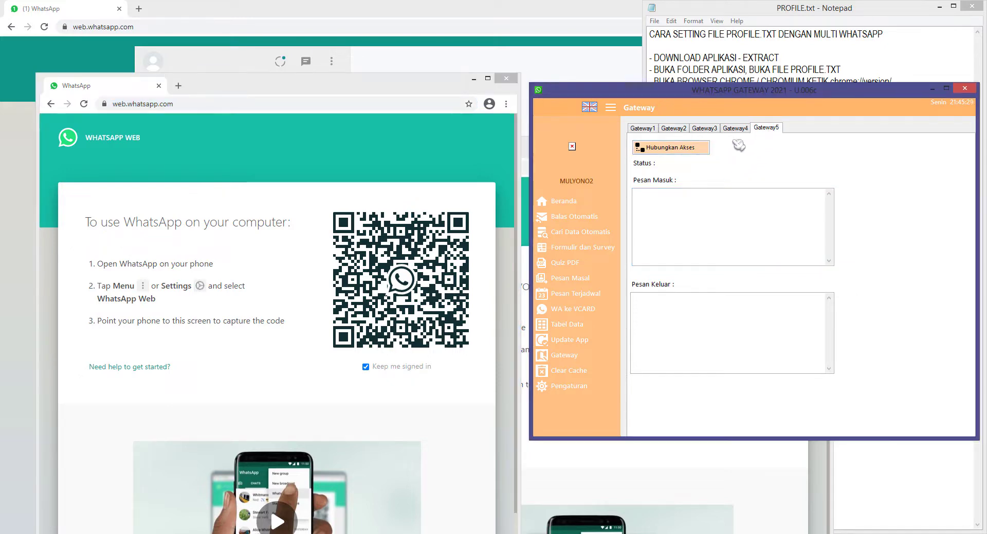
pyautogui.click(672, 150)
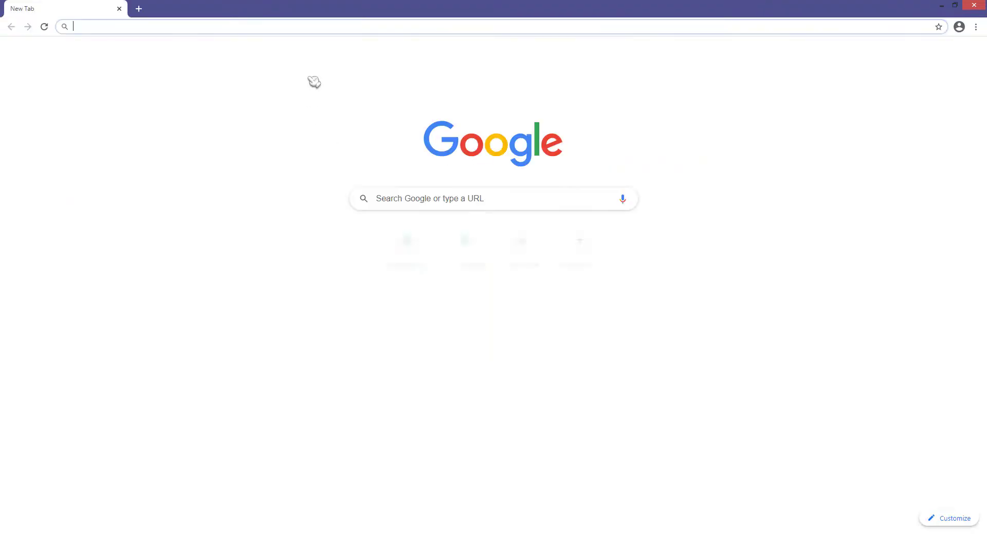
pyautogui.moveTo(341, 13); pyautogui.dragTo(629, 152)
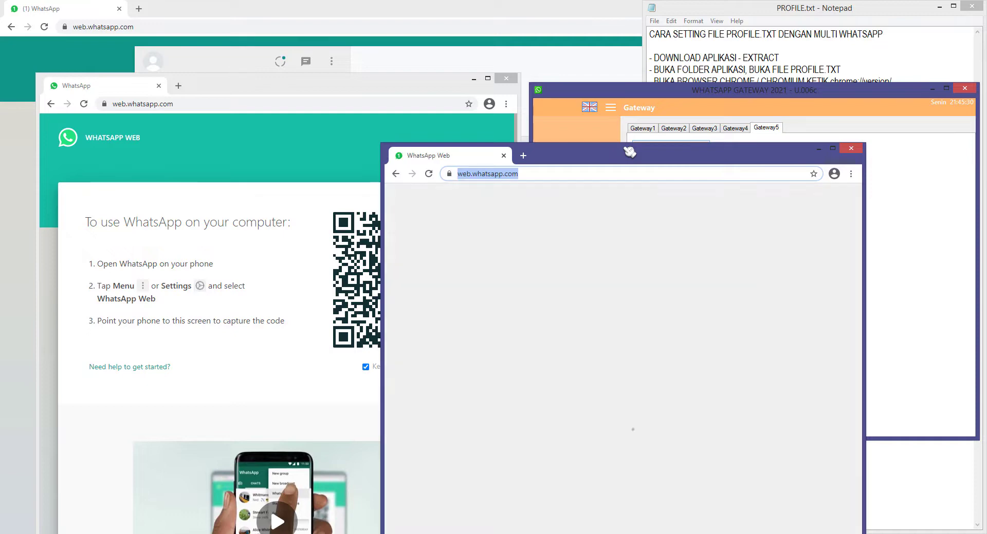
pyautogui.click(487, 251)
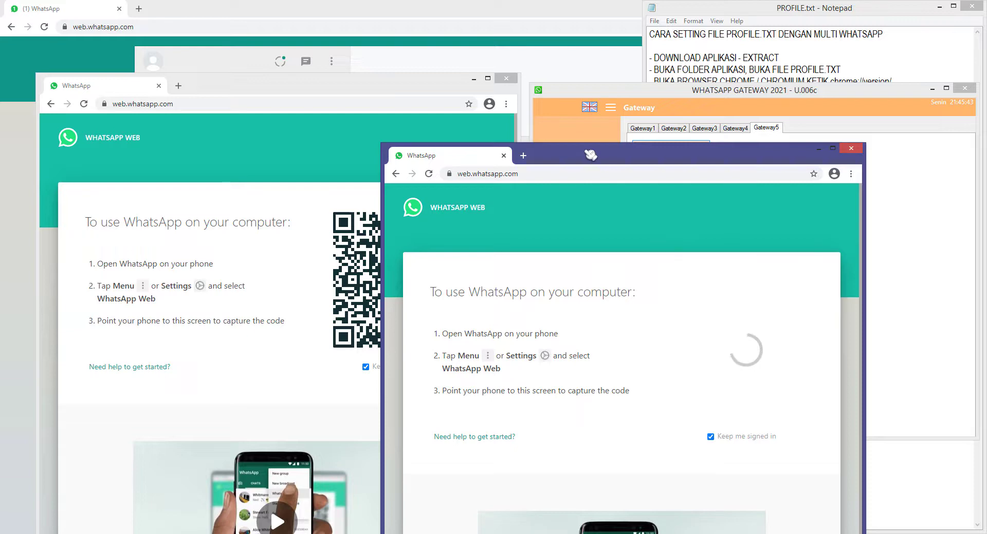
# Step: Spread out the gateways' WhatsApp Web windows and bring the main account's WhatsApp Web window to the front
pyautogui.moveTo(589, 154); pyautogui.dragTo(656, 107)
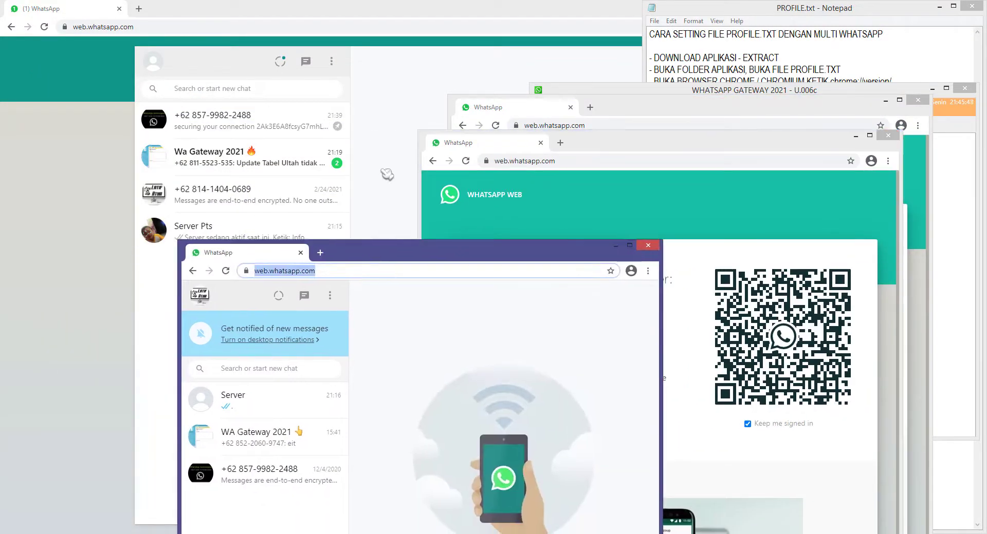
pyautogui.click(387, 149)
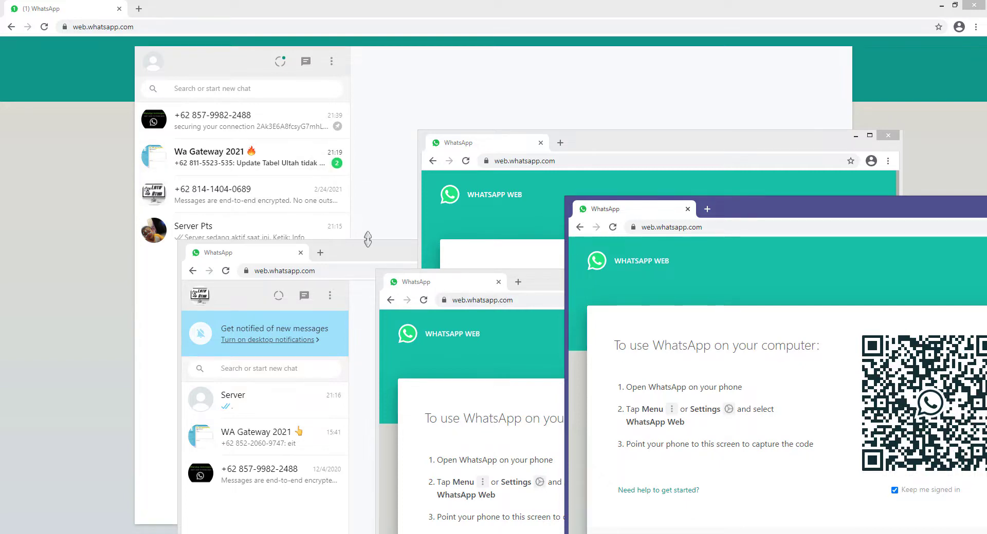
pyautogui.moveTo(366, 258); pyautogui.dragTo(229, 278)
pyautogui.click(80, 195)
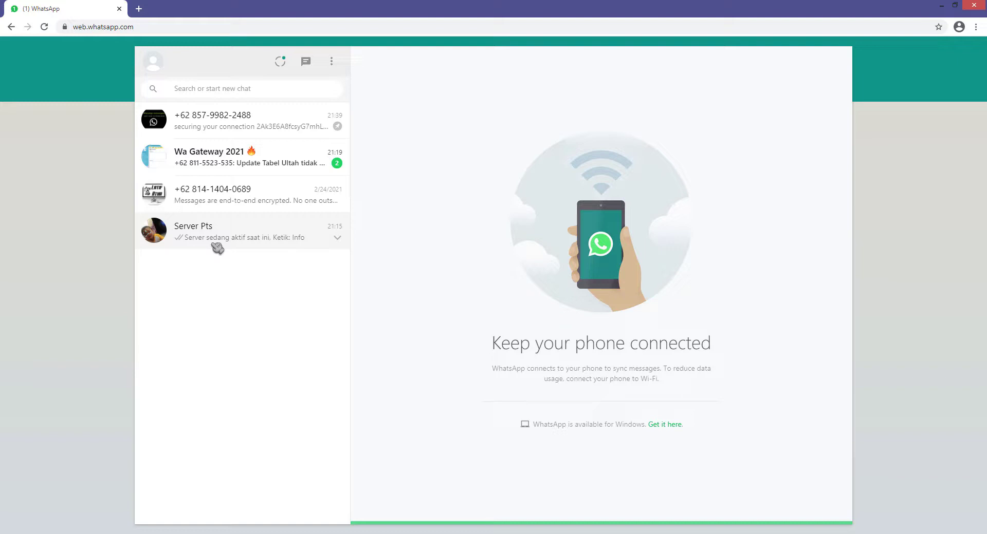
# Step: Send the message INFO in the Server Pts chat and highlight the automatic reply to review it
pyautogui.click(246, 241)
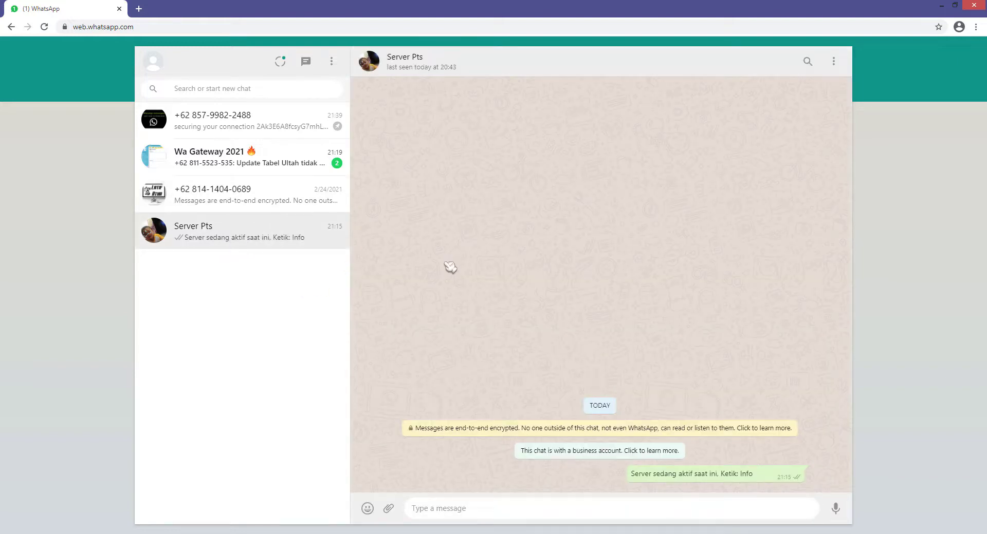
pyautogui.click(249, 195)
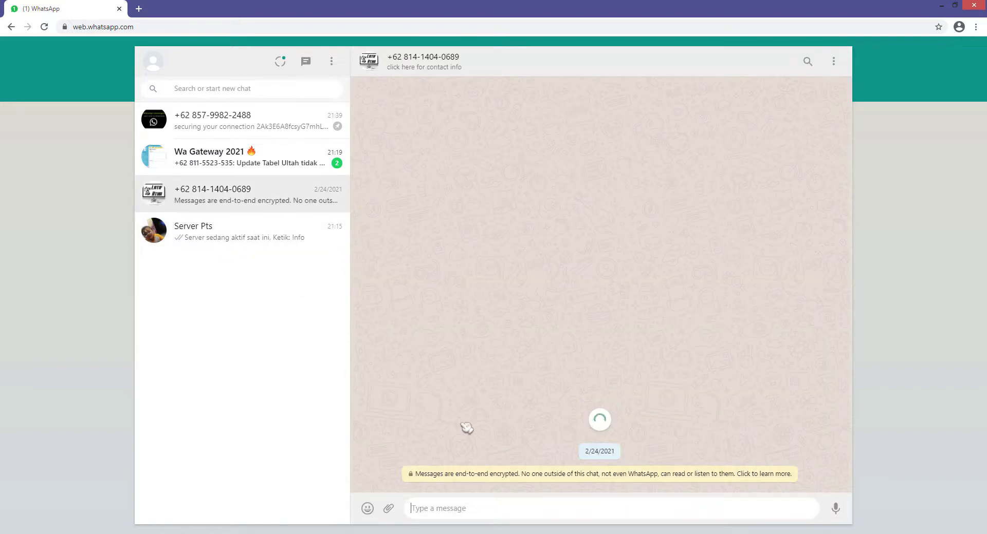
pyautogui.click(261, 241)
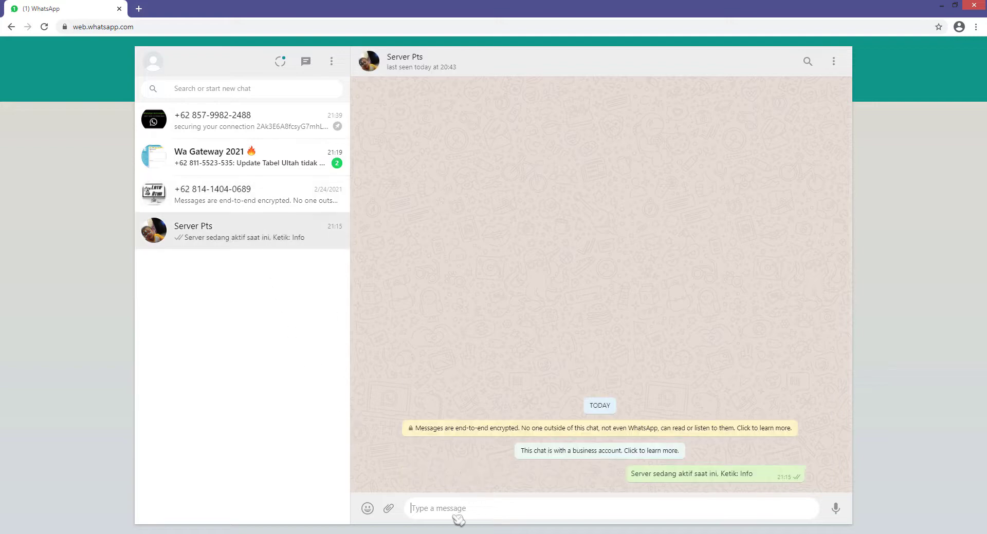
pyautogui.write('INFO')
pyautogui.press('Return')
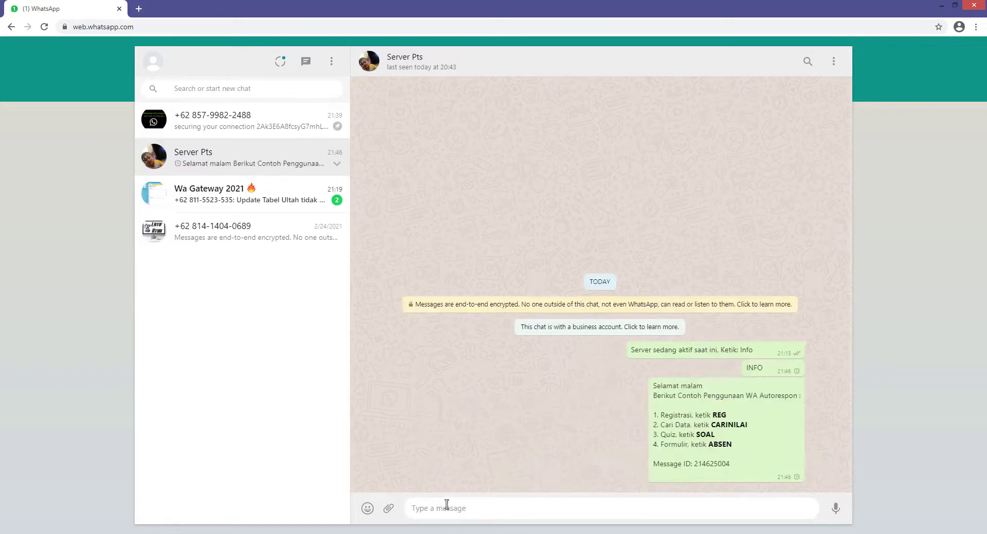
pyautogui.moveTo(662, 362); pyautogui.dragTo(732, 443)
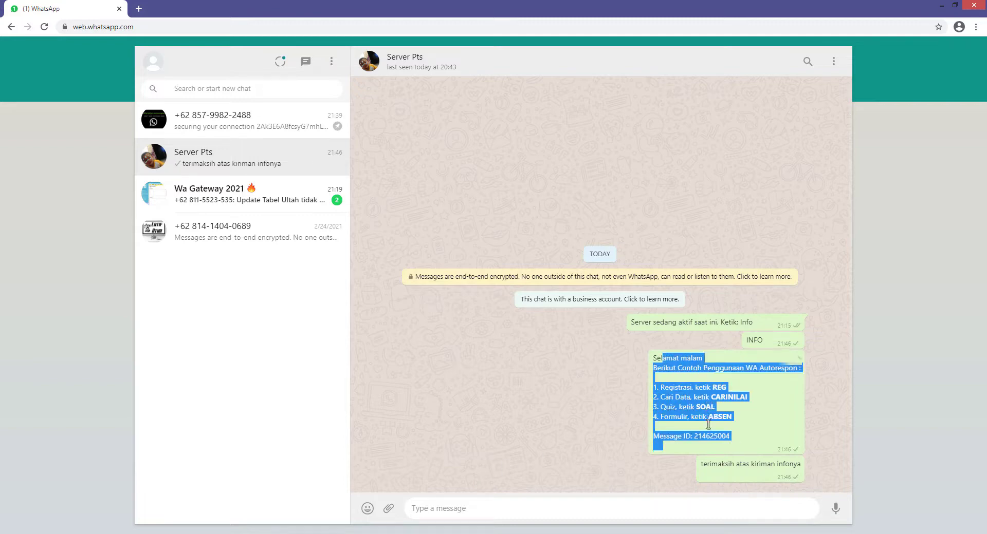
pyautogui.moveTo(658, 359); pyautogui.dragTo(728, 431)
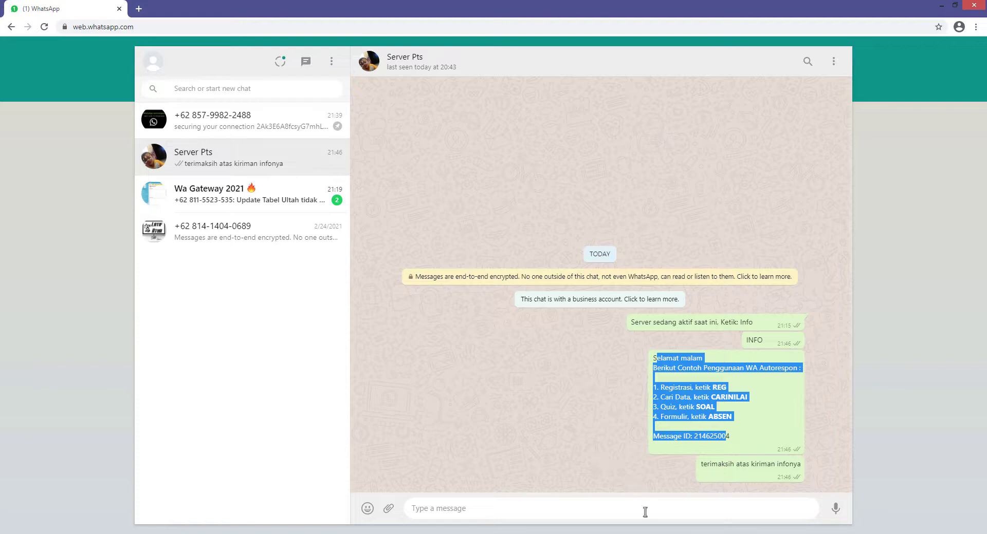
# Step: Move the second account's WhatsApp Web window over the main one, open its Server chat and position the window so the message box is reachable
pyautogui.click(560, 533)
pyautogui.moveTo(331, 274); pyautogui.dragTo(714, 82)
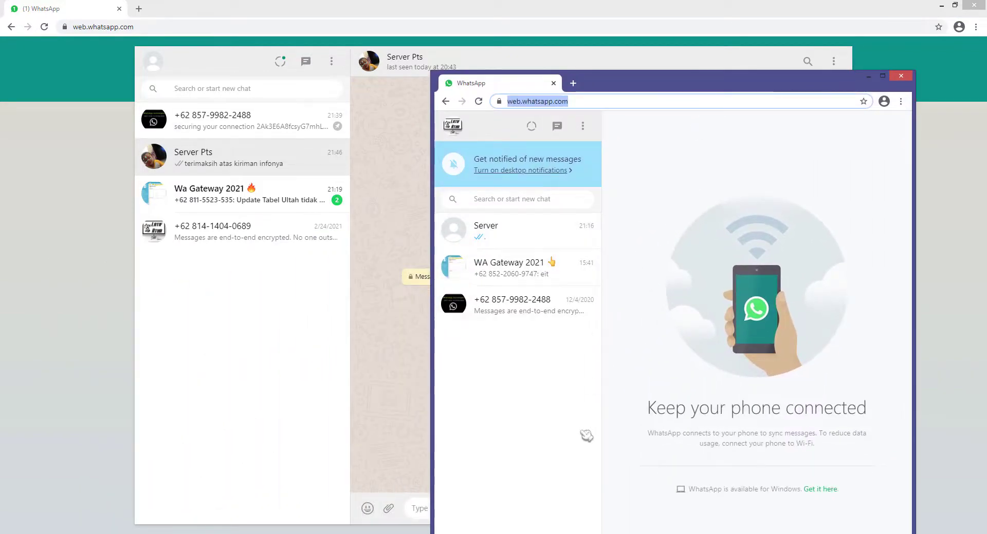
pyautogui.click(524, 237)
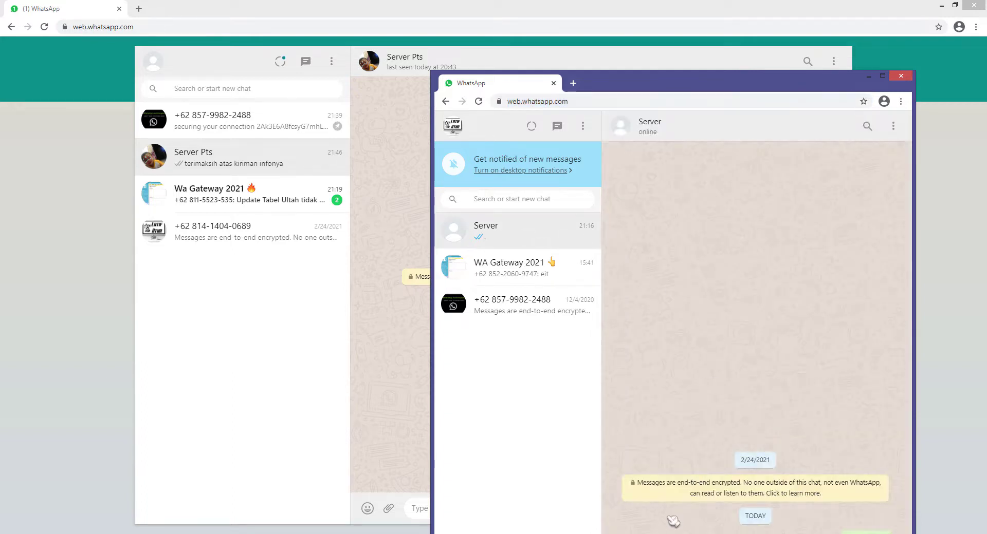
pyautogui.moveTo(683, 75)
pyautogui.mouseDown()
pyautogui.moveTo(691, 165)
pyautogui.moveTo(679, 62)
pyautogui.mouseUp()
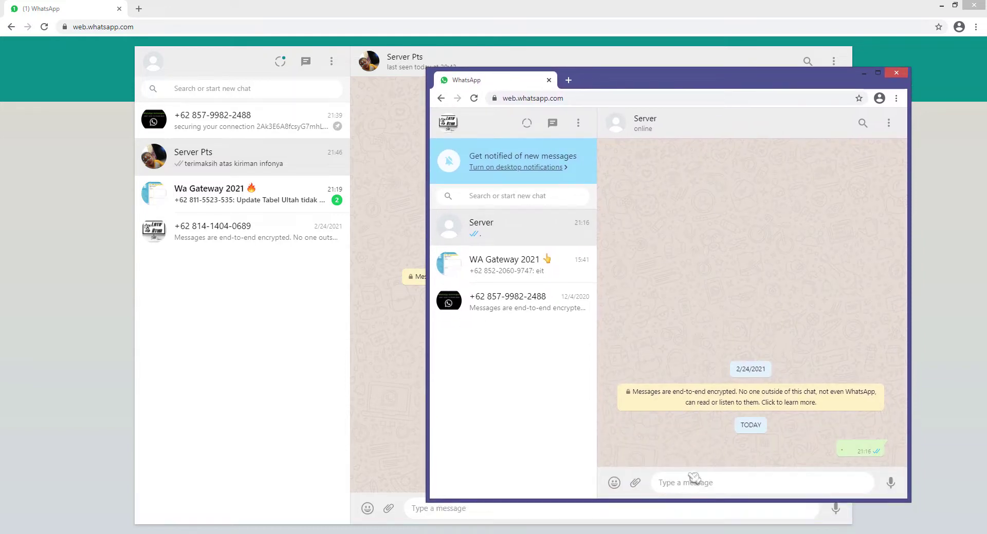
# Step: Send the message INFO in the Server chat from the second account and look over the automatic reply
pyautogui.write('INFO')
pyautogui.press('Return')
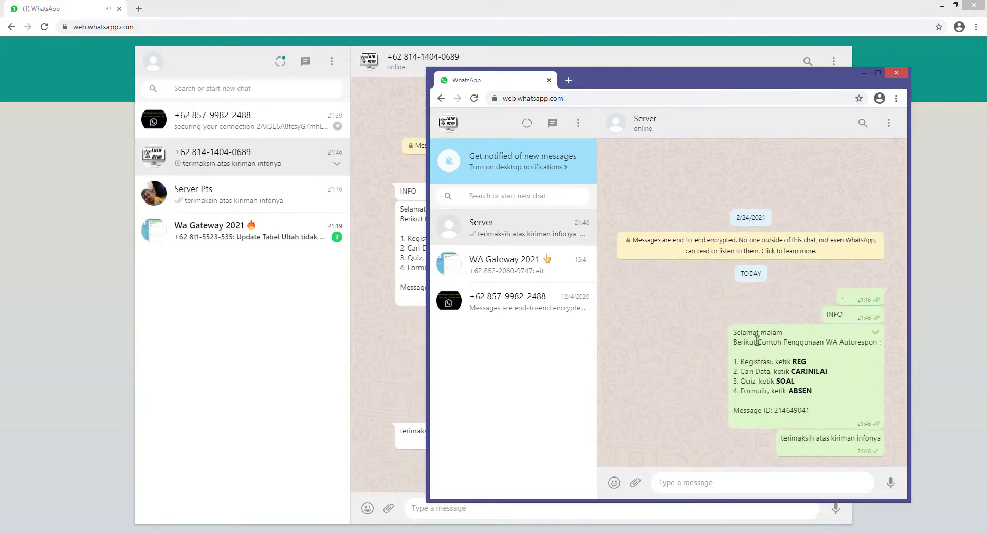
pyautogui.moveTo(753, 342); pyautogui.dragTo(794, 409)
pyautogui.click(763, 293)
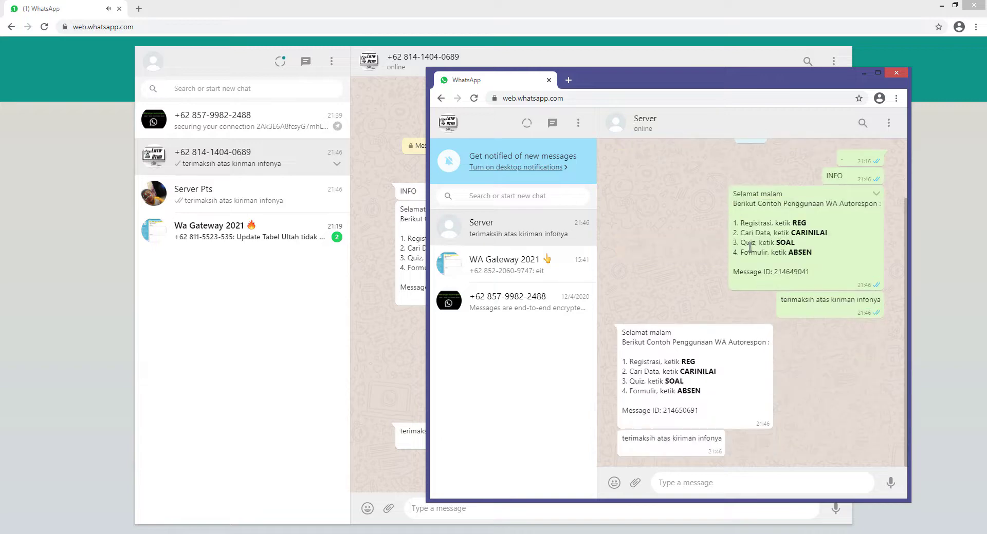
# Step: Send INFO to the Server chat a second time and highlight the new automatic reply's text to review it
pyautogui.write('INFO')
pyautogui.press('Return')
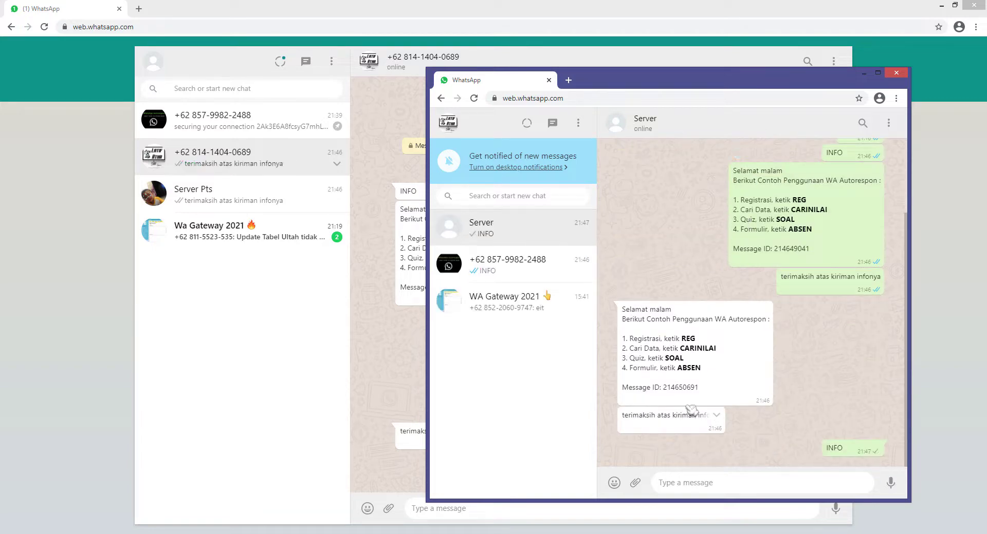
pyautogui.moveTo(752, 334); pyautogui.dragTo(813, 393)
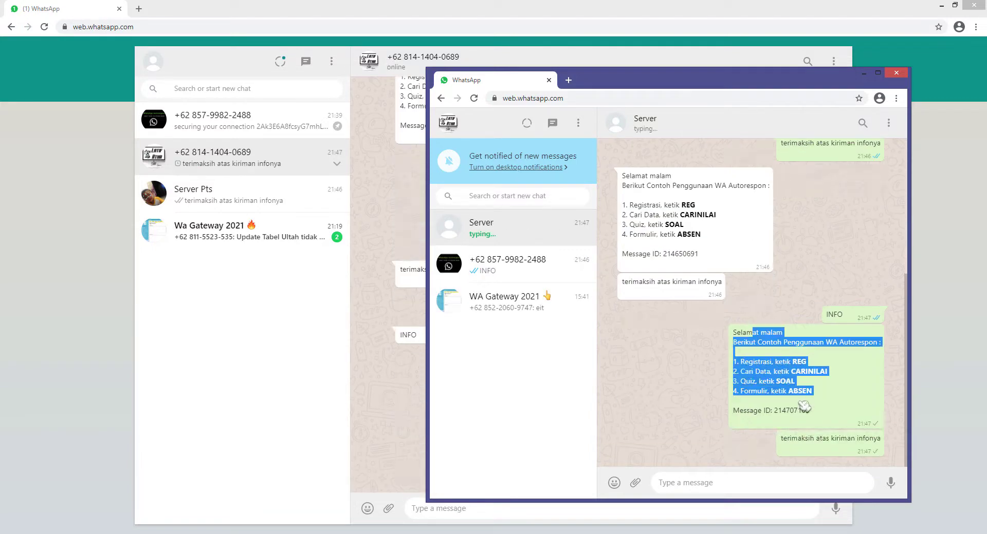
pyautogui.click(641, 358)
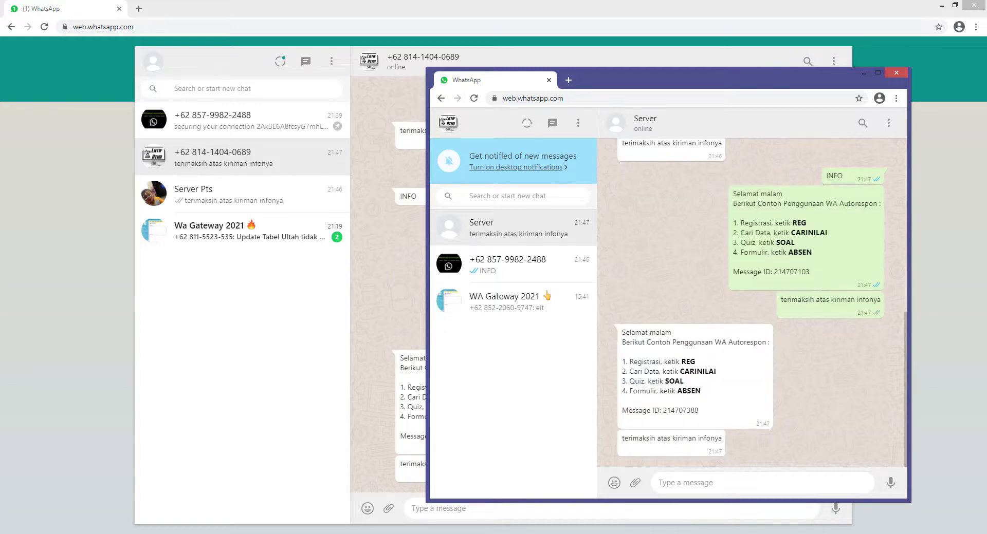
# Step: Look through the other gateways' WhatsApp Web login windows and return to the main account's WhatsApp Web window
pyautogui.hotkey('alt', 'Tab')
pyautogui.hotkey('alt', 'Tab')
pyautogui.hotkey('alt', 'Tab')
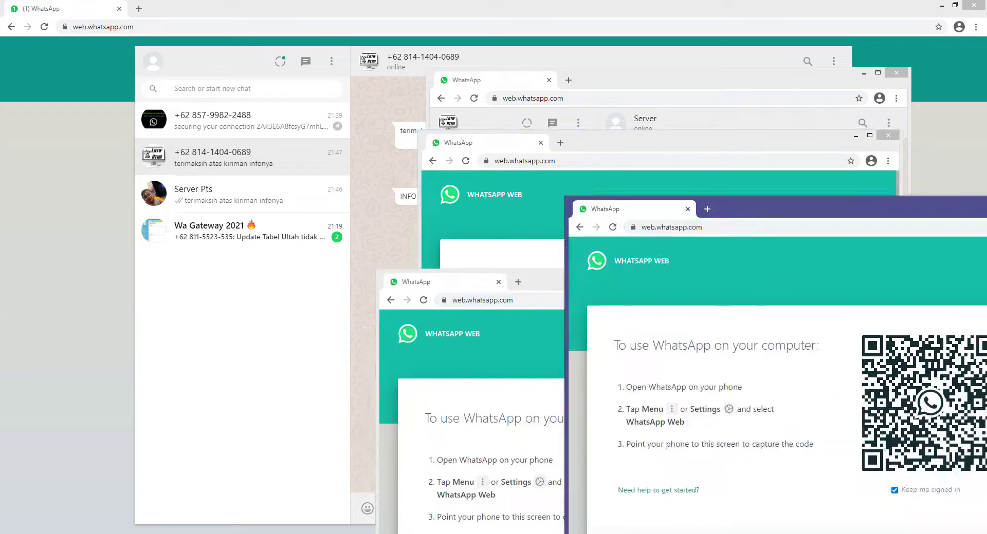
pyautogui.hotkey('alt', 'Tab')
pyautogui.hotkey('alt', 'Tab')
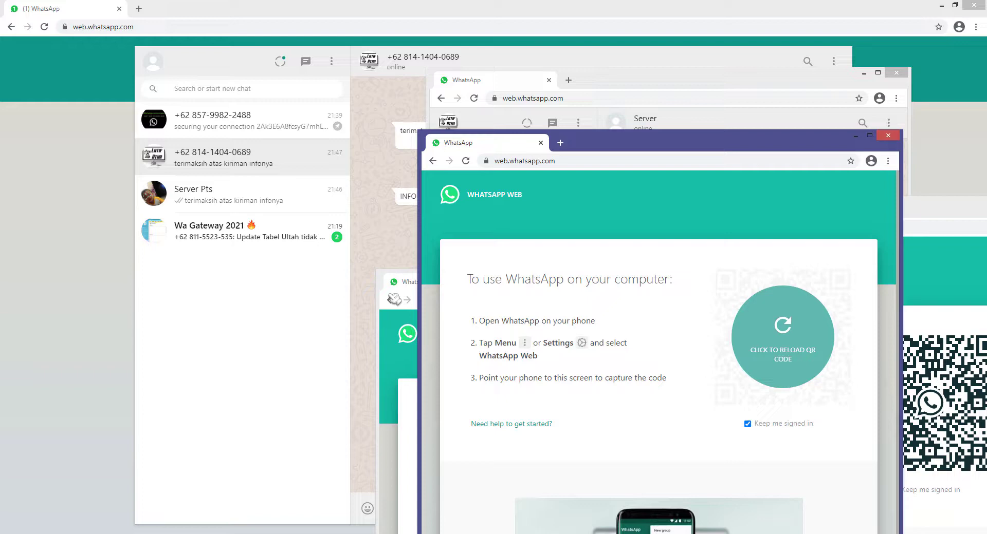
pyautogui.click(386, 228)
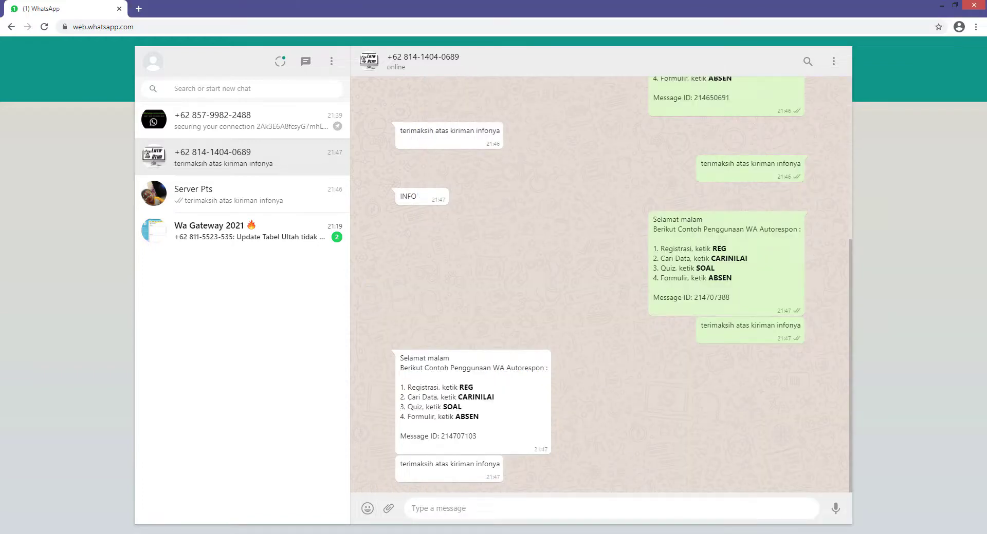
# Step: Bring the gateway's WhatsApp Web window with the expired QR code to the front and reload the code
pyautogui.hotkey('alt', 'Tab')
pyautogui.hotkey('alt', 'Tab')
pyautogui.hotkey('alt', 'Tab')
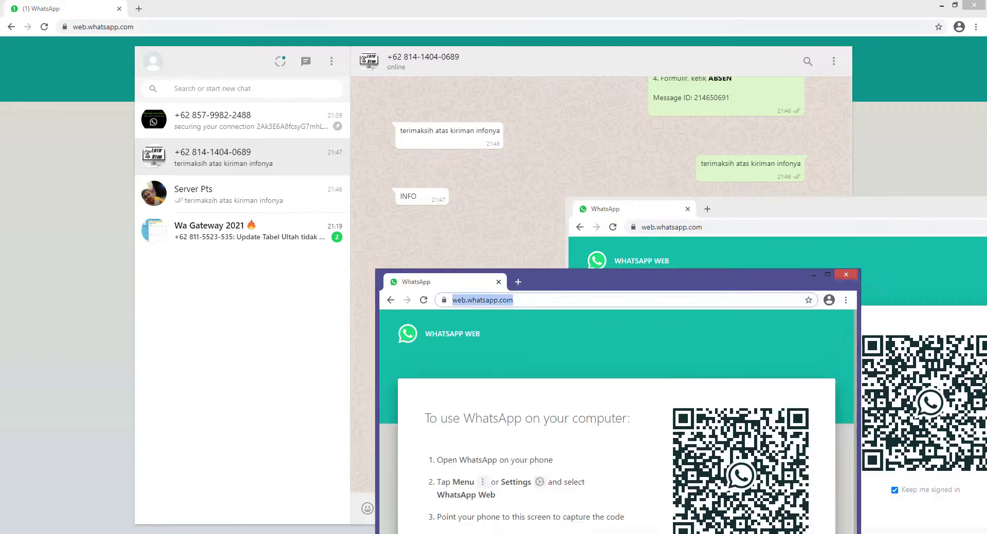
pyautogui.moveTo(639, 533)
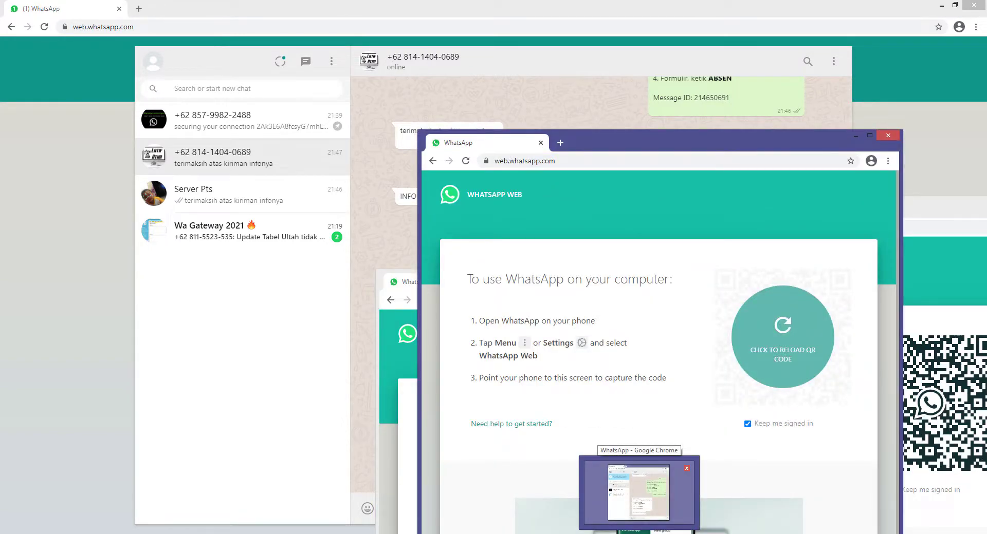
pyautogui.click(775, 344)
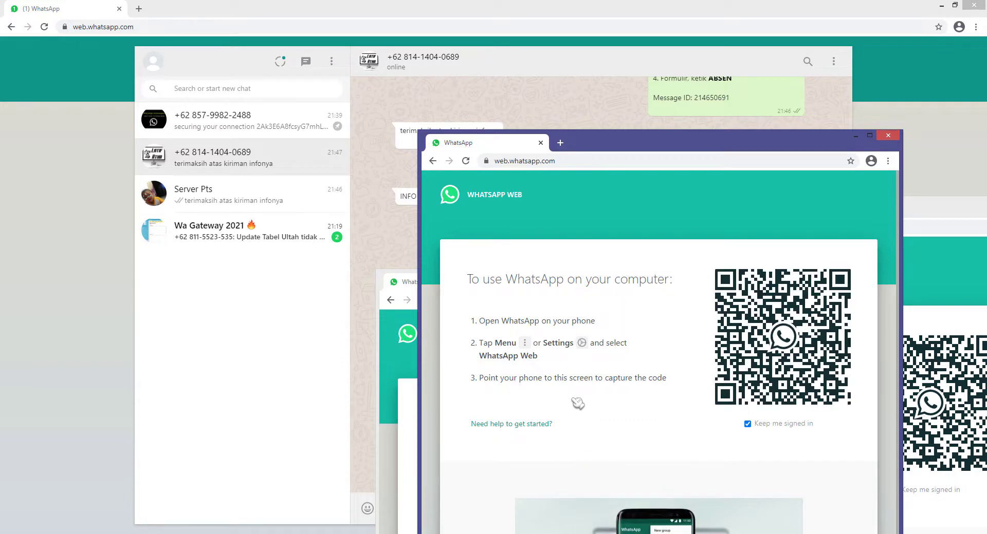
# Step: Switch to the WhatsApp Gateway 2021 window and place the cursor in Gateway5's Pesan Masuk box
pyautogui.click(561, 533)
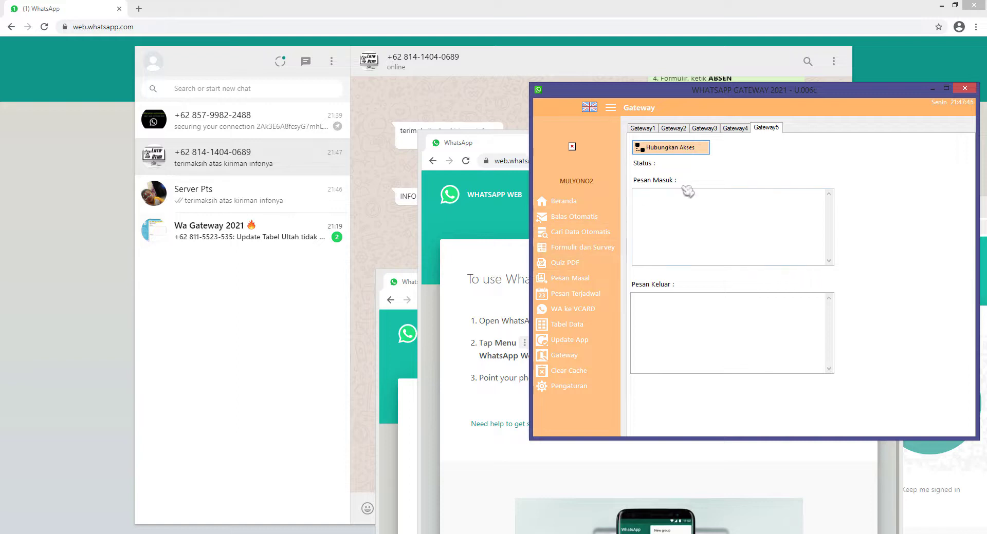
pyautogui.click(679, 207)
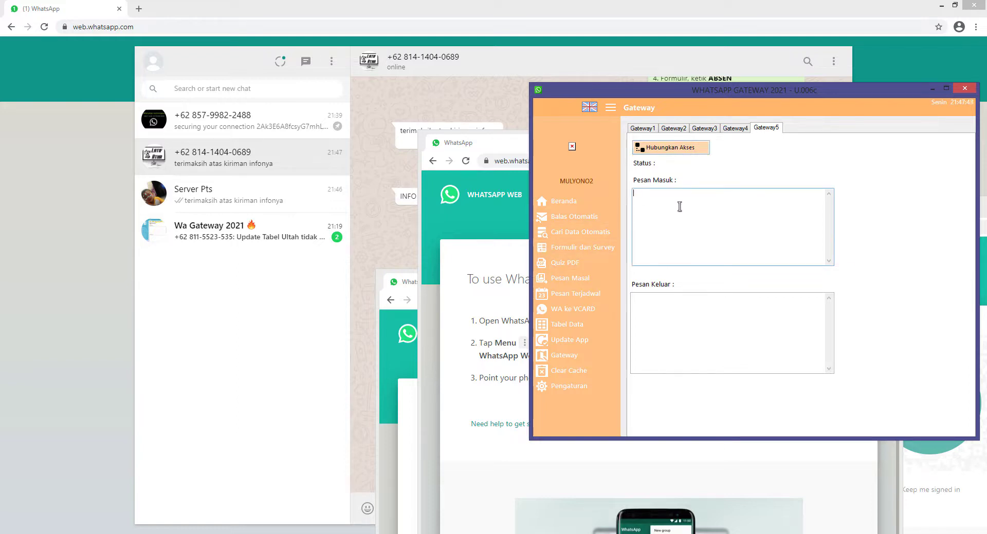